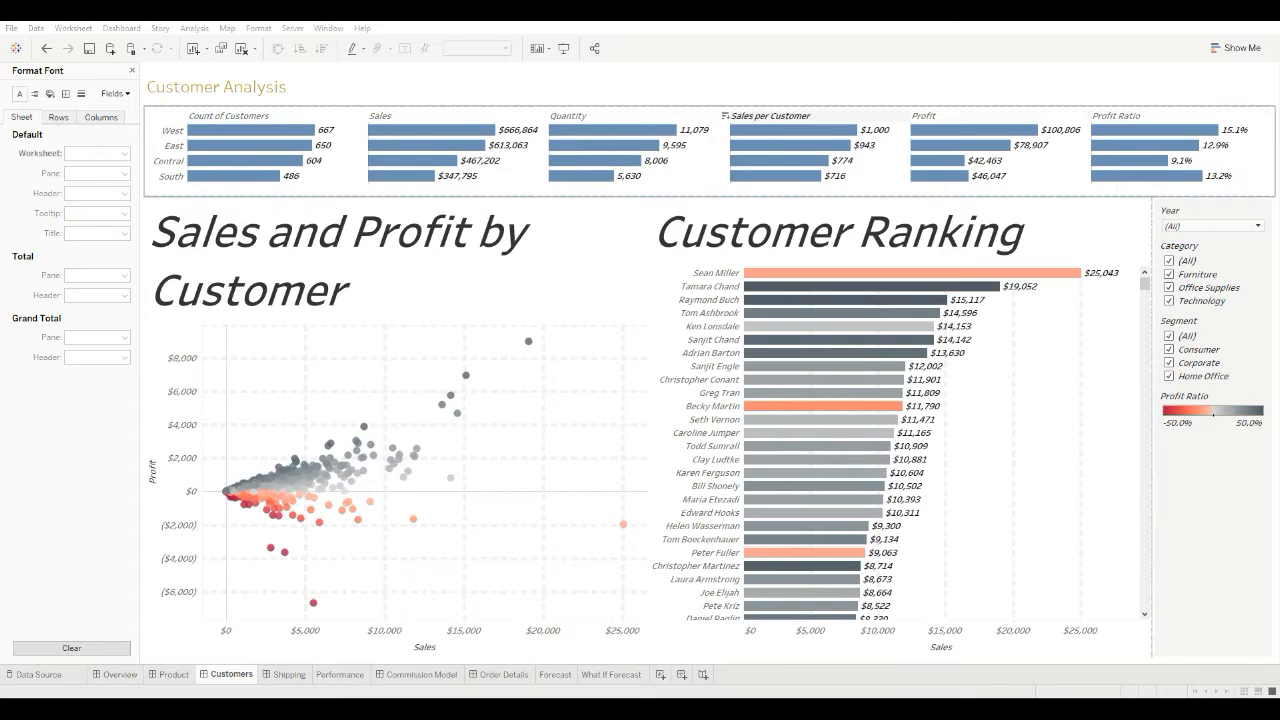
- Open the customer overview chart's own worksheet from the Customers dashboard and bring up its formatting options
{"action": "left_click", "coordinate": [1116, 116]}
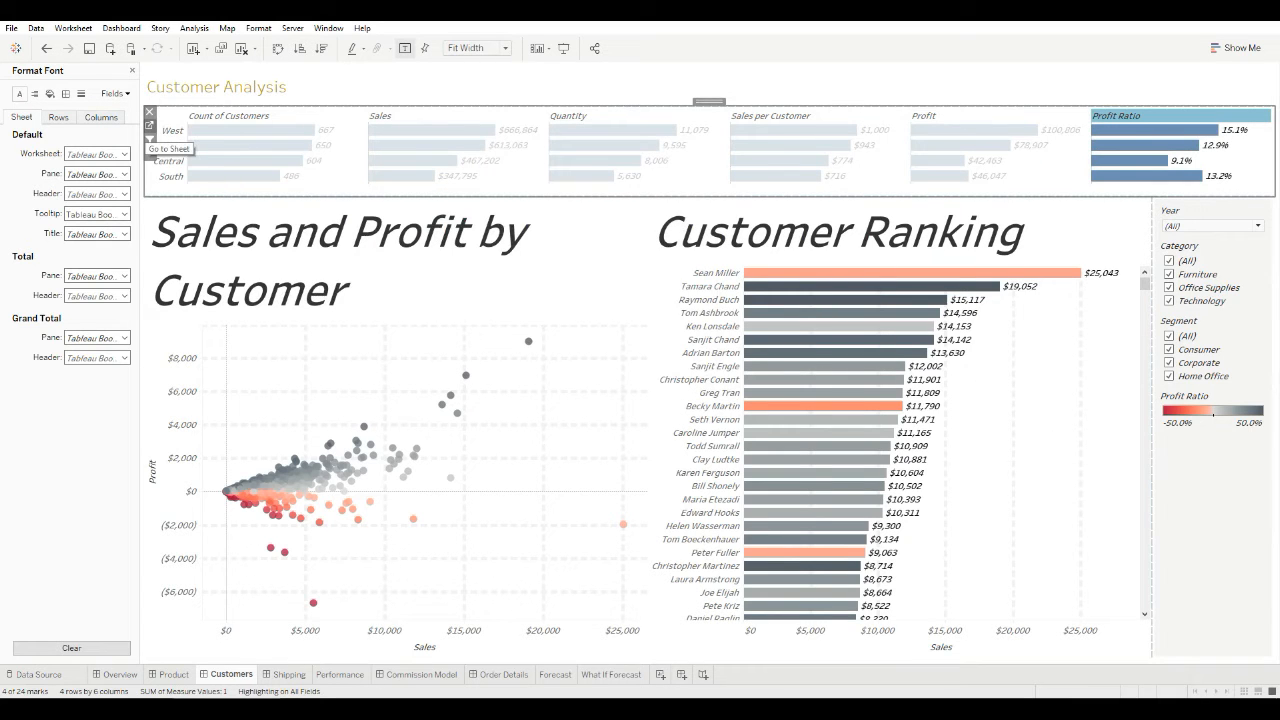
{"action": "left_click", "coordinate": [149, 125]}
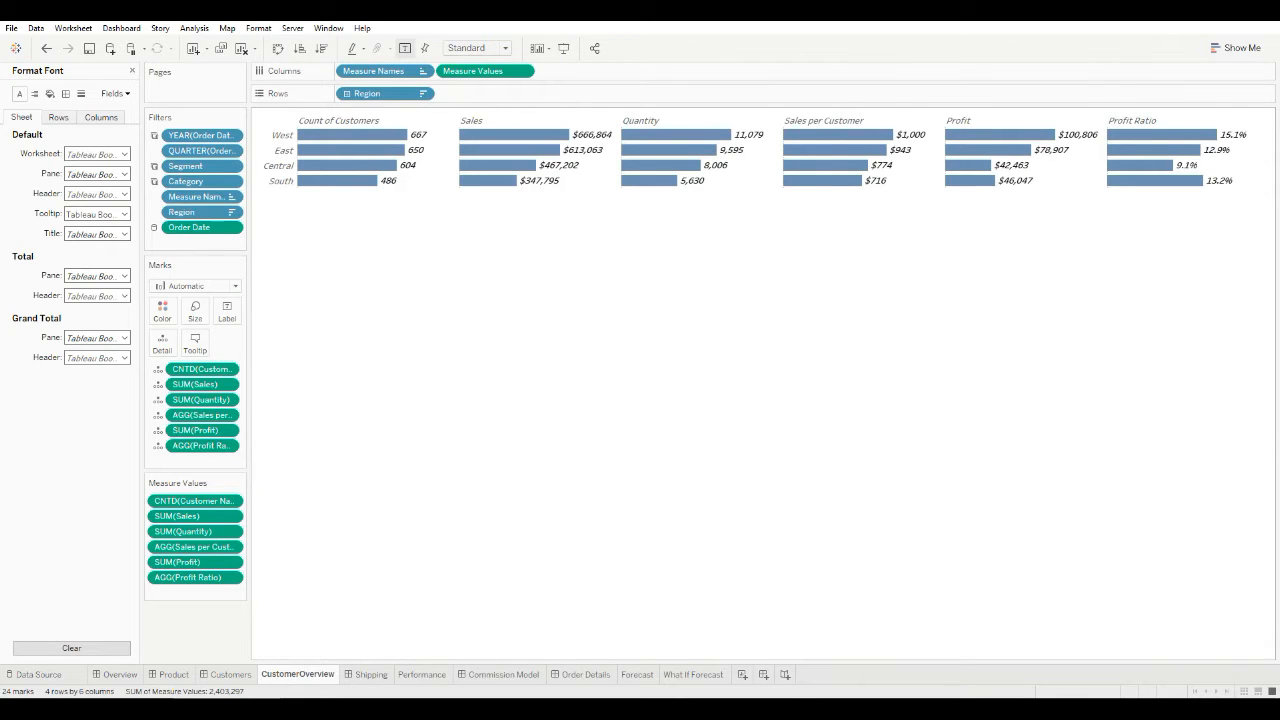
{"action": "mouse_move", "coordinate": [400, 136]}
{"action": "right_click", "coordinate": [421, 137]}
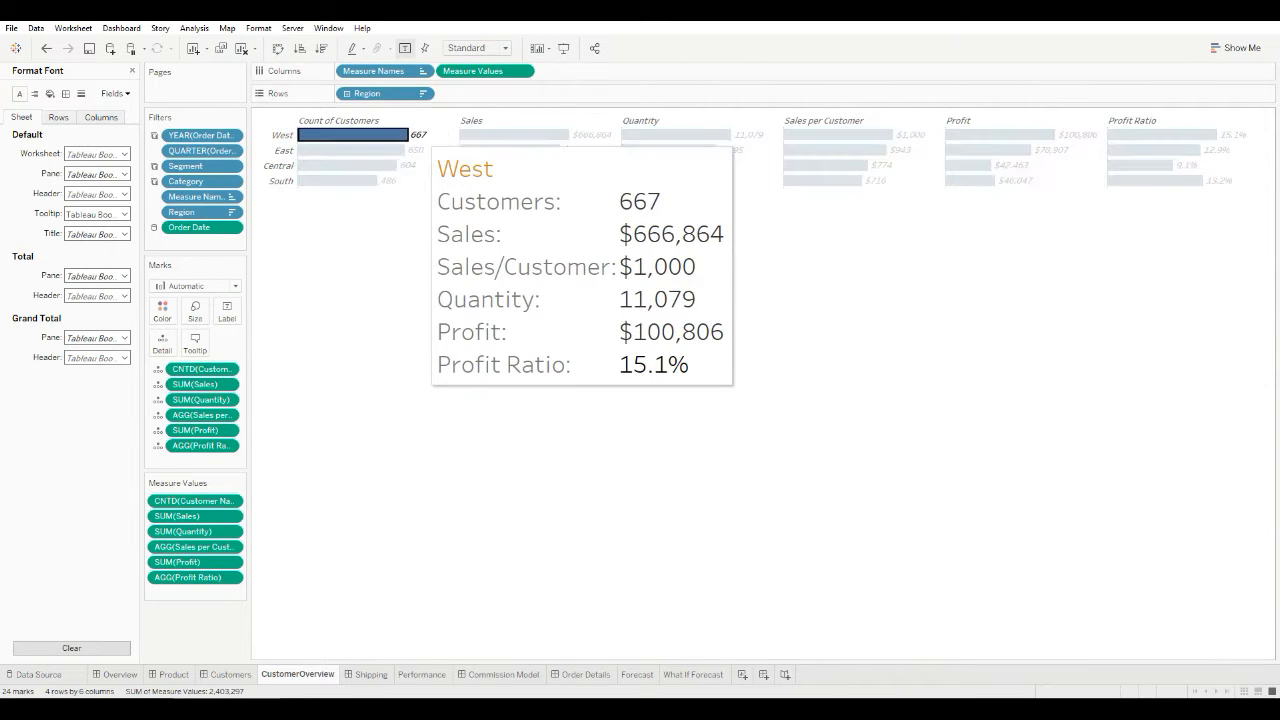
{"action": "left_click", "coordinate": [459, 195]}
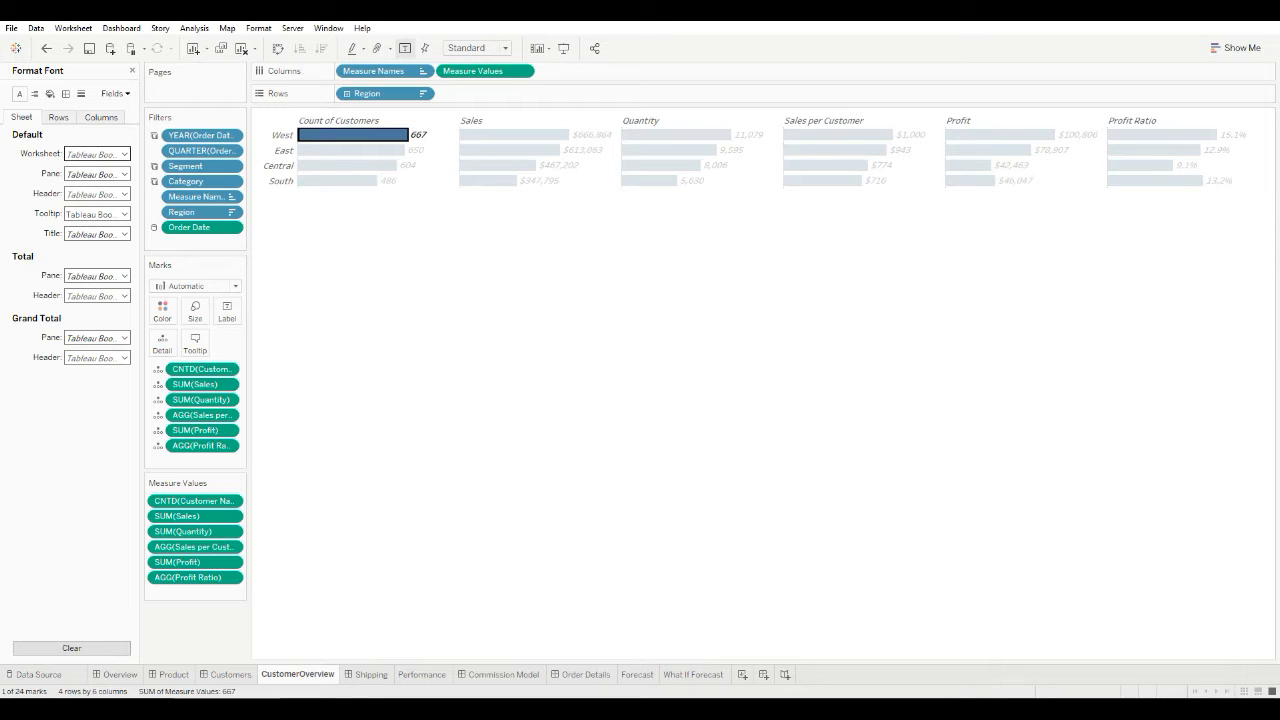
- Remove italics from the worksheet's default font and change its typeface to Tekton Pro Ext
{"action": "left_click", "coordinate": [124, 154]}
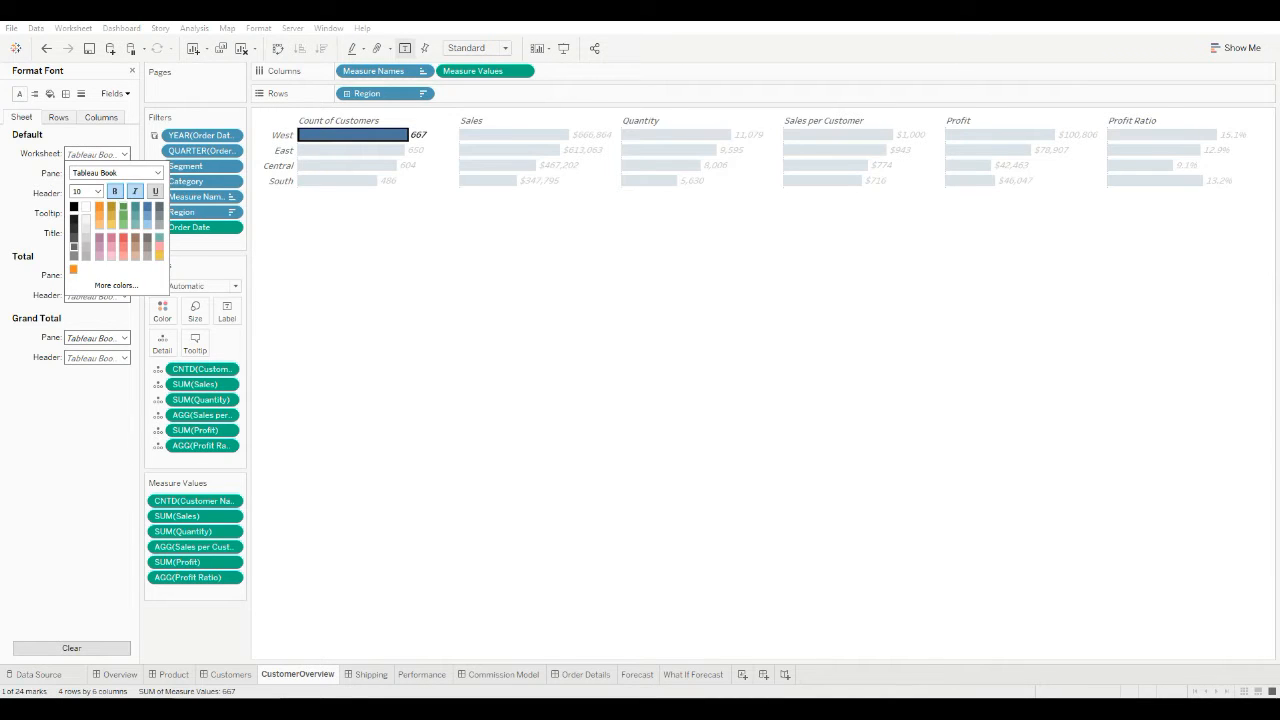
{"action": "left_click", "coordinate": [114, 191]}
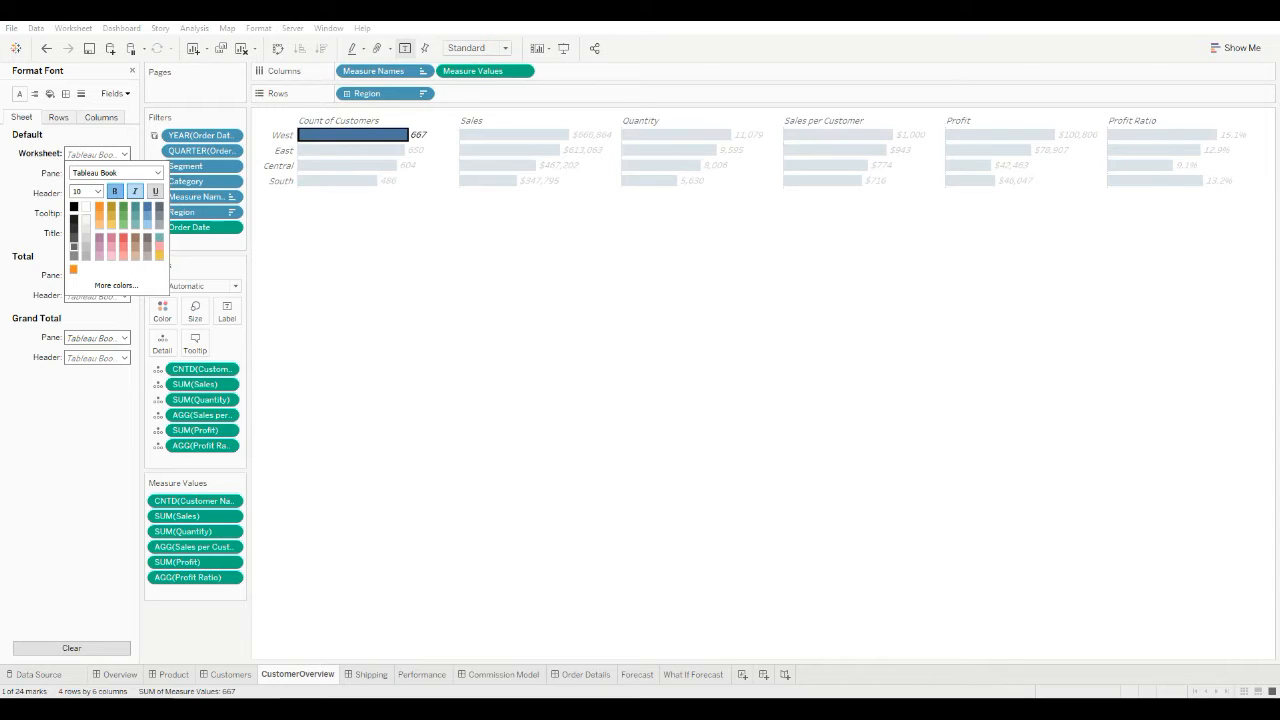
{"action": "left_click", "coordinate": [400, 290]}
{"action": "left_click", "coordinate": [124, 154]}
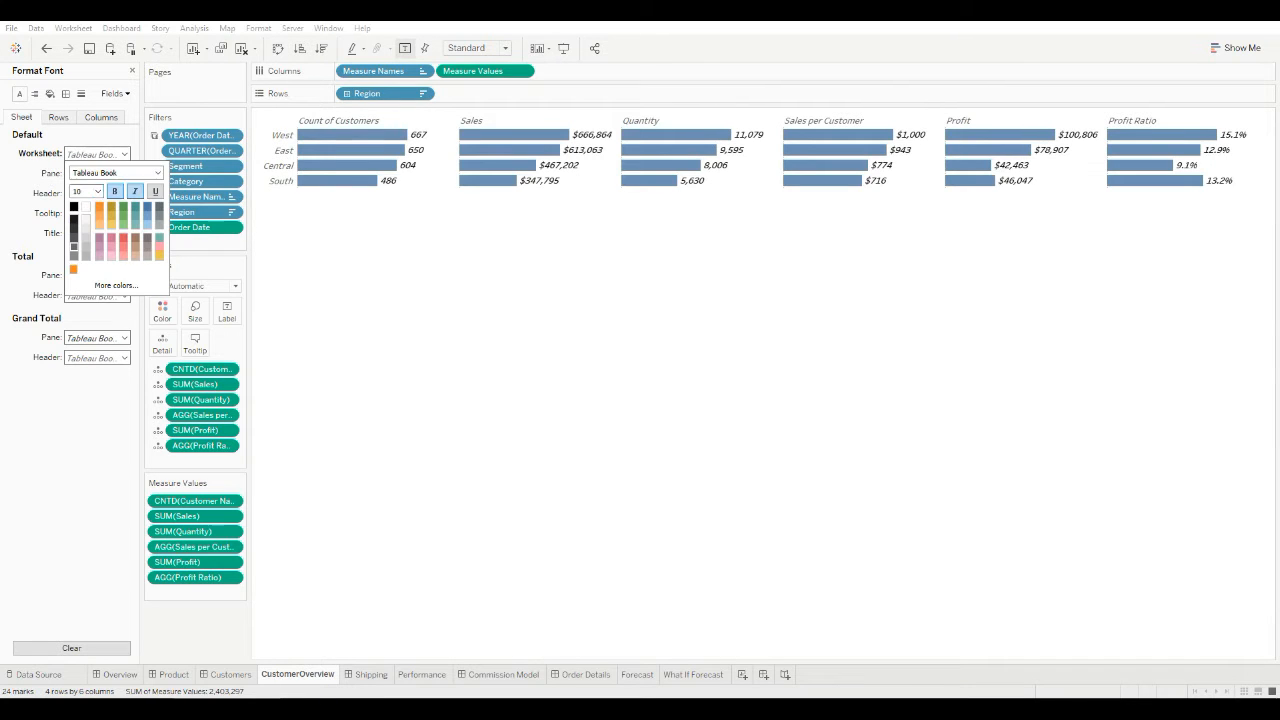
{"action": "left_click", "coordinate": [135, 191]}
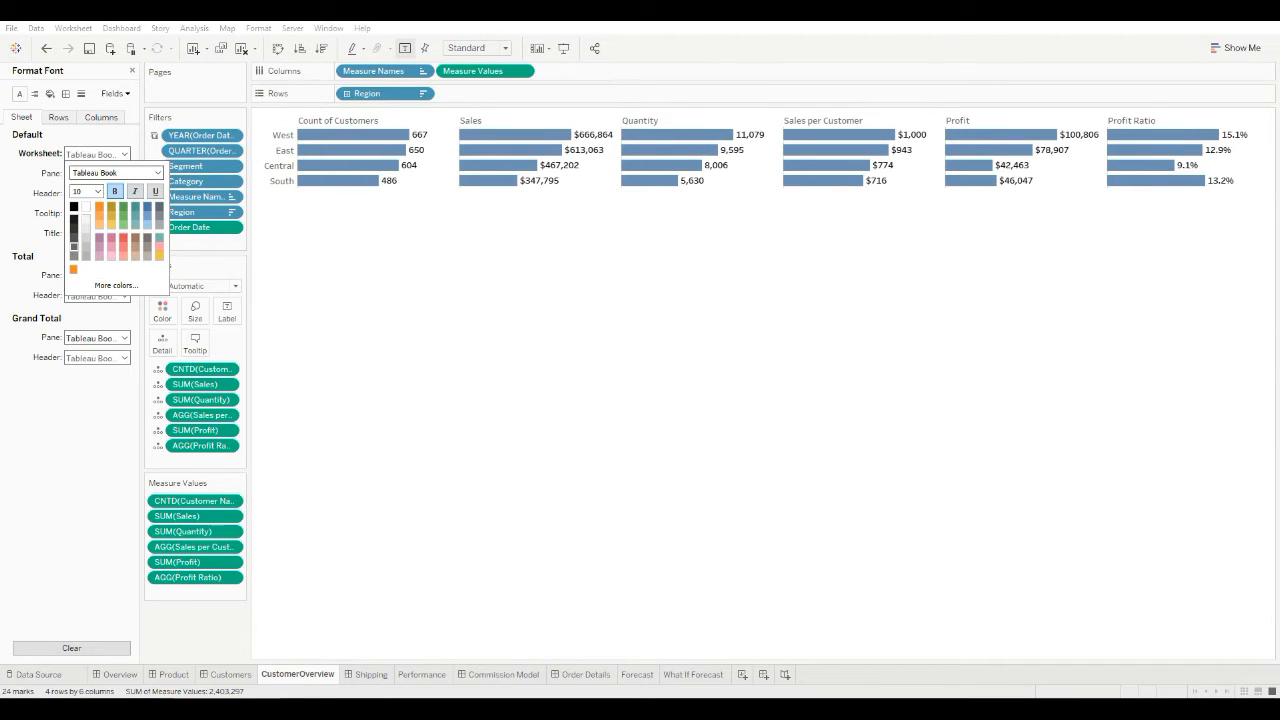
{"action": "left_click", "coordinate": [157, 172]}
{"action": "left_click", "coordinate": [157, 172]}
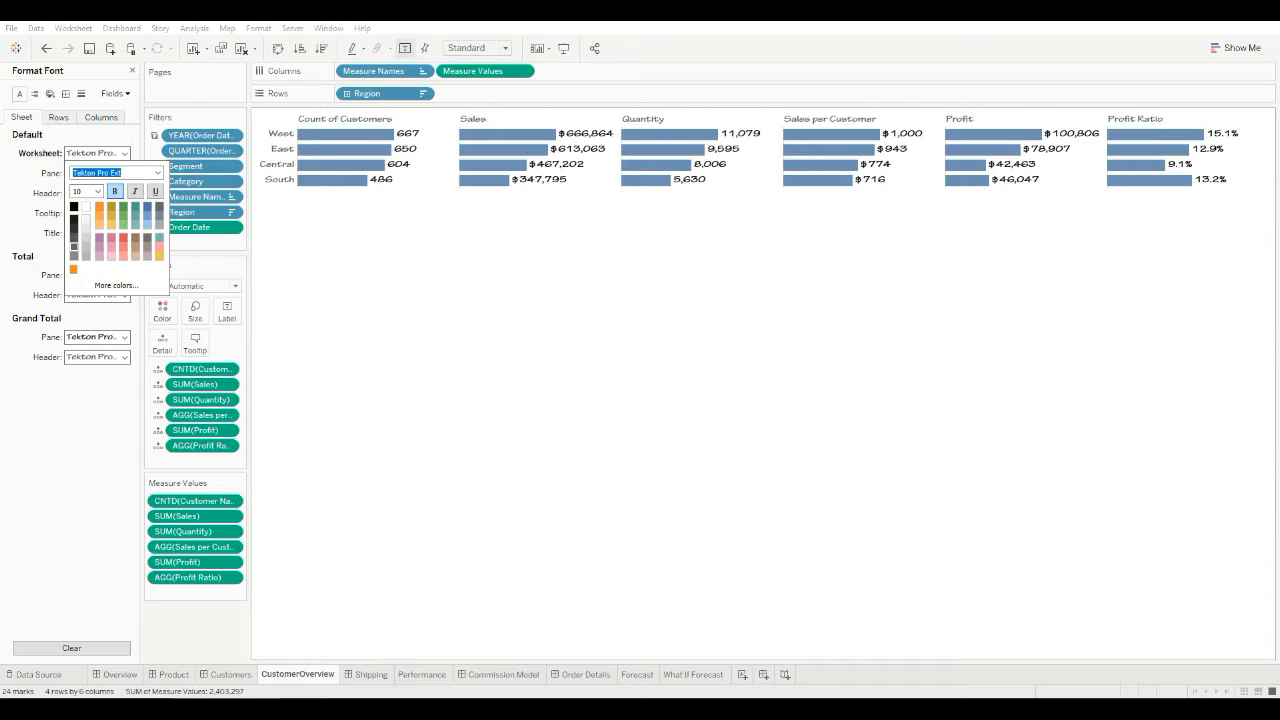
{"action": "left_click", "coordinate": [124, 153]}
- Check the overview chart's font on the Customers dashboard and return to the chart's worksheet formatting
{"action": "left_click", "coordinate": [231, 674]}
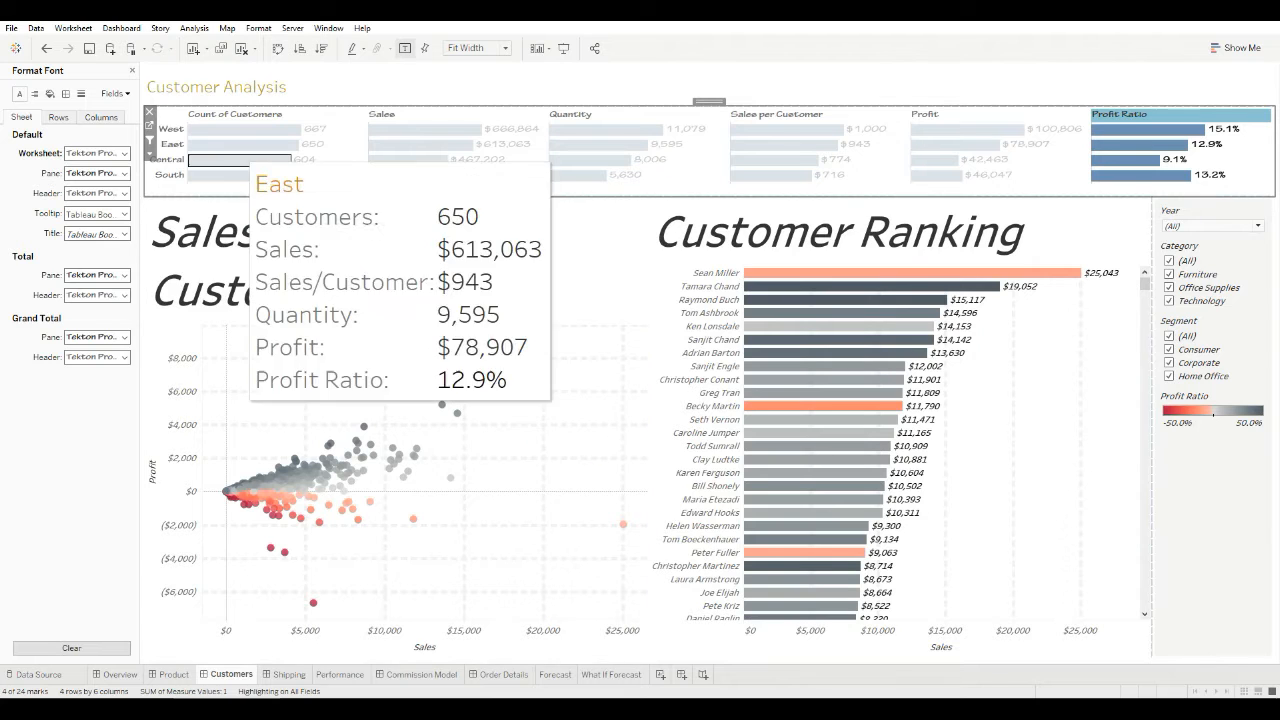
{"action": "mouse_move", "coordinate": [836, 130]}
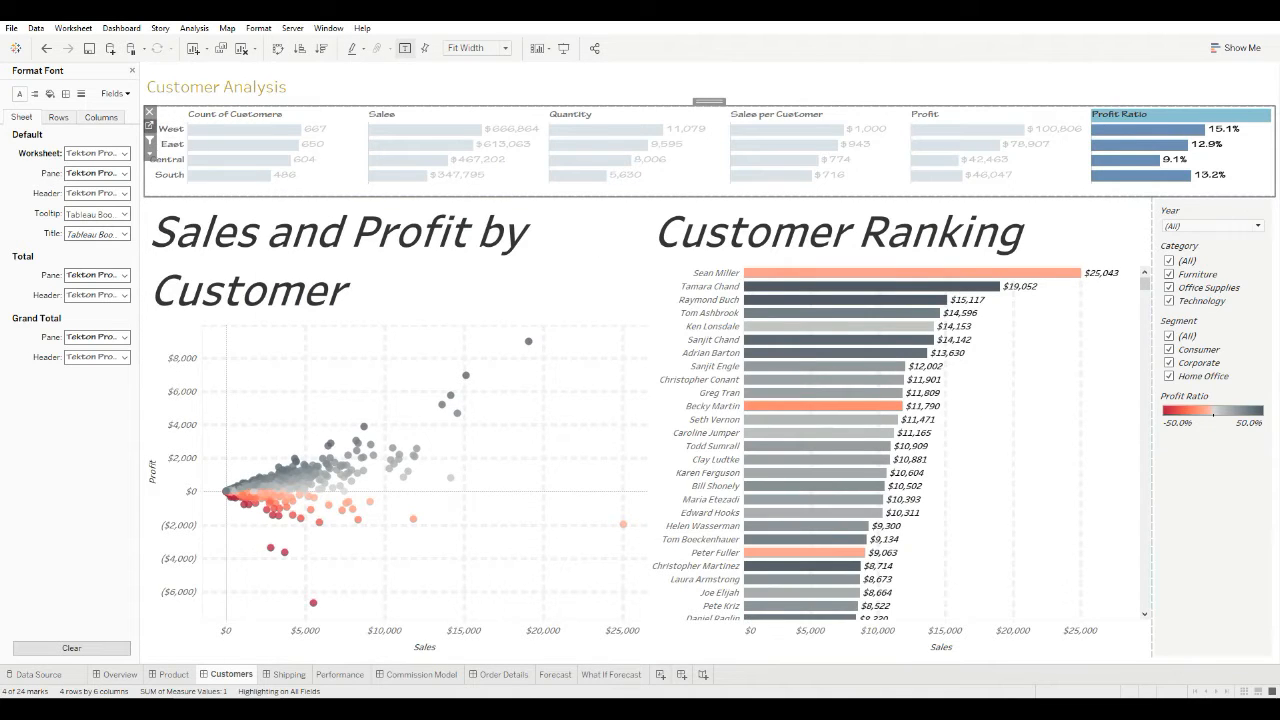
{"action": "left_click", "coordinate": [149, 125]}
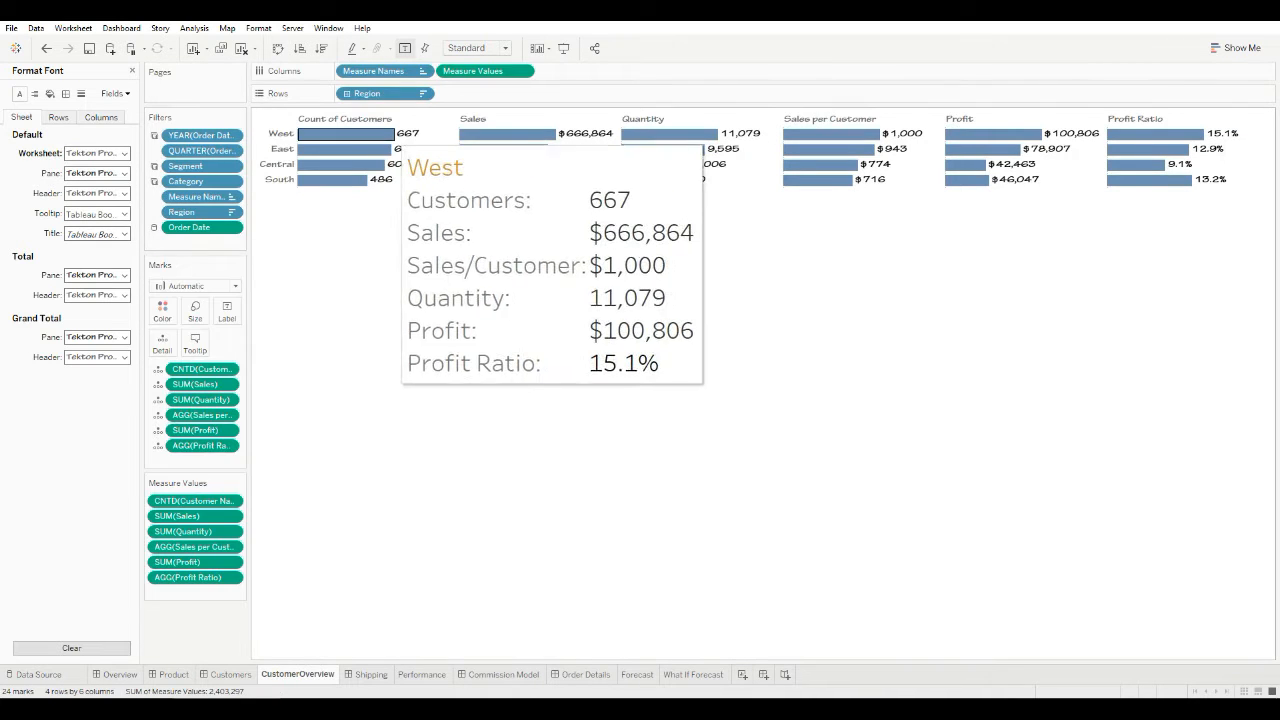
{"action": "right_click", "coordinate": [371, 133]}
{"action": "left_click", "coordinate": [409, 189]}
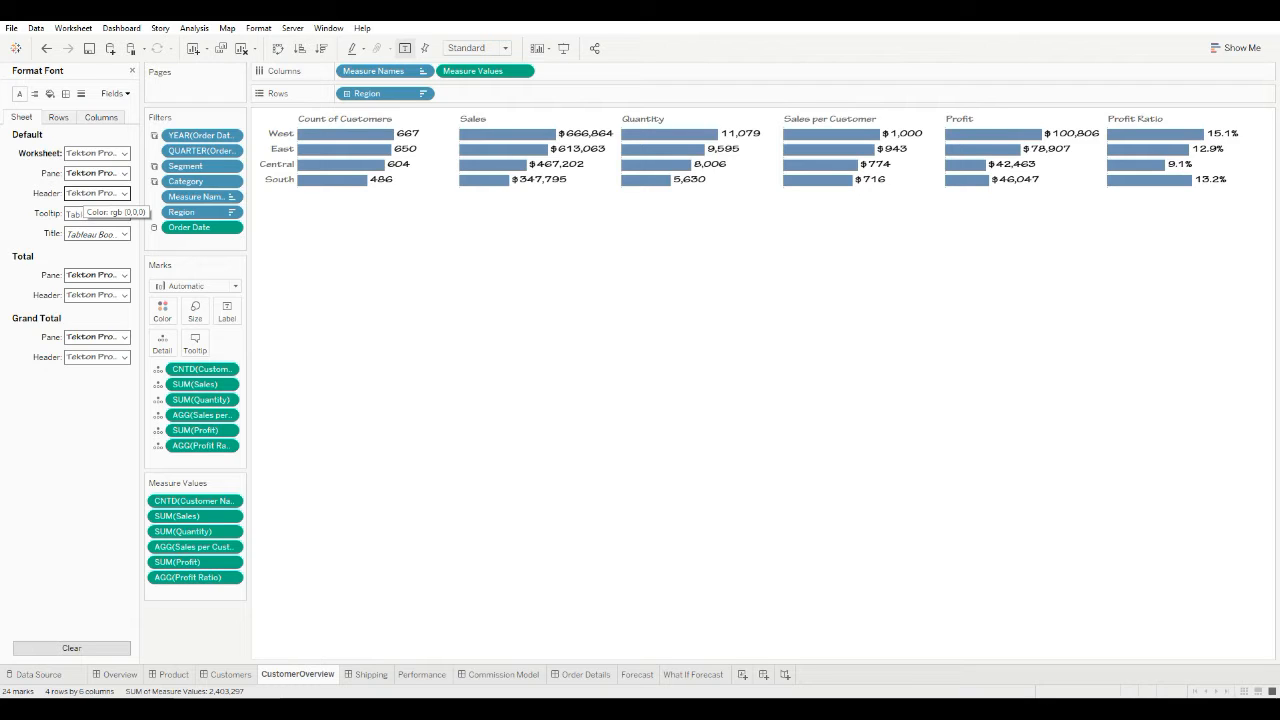
- Make the sheet's default header font italic
{"action": "left_click", "coordinate": [84, 212]}
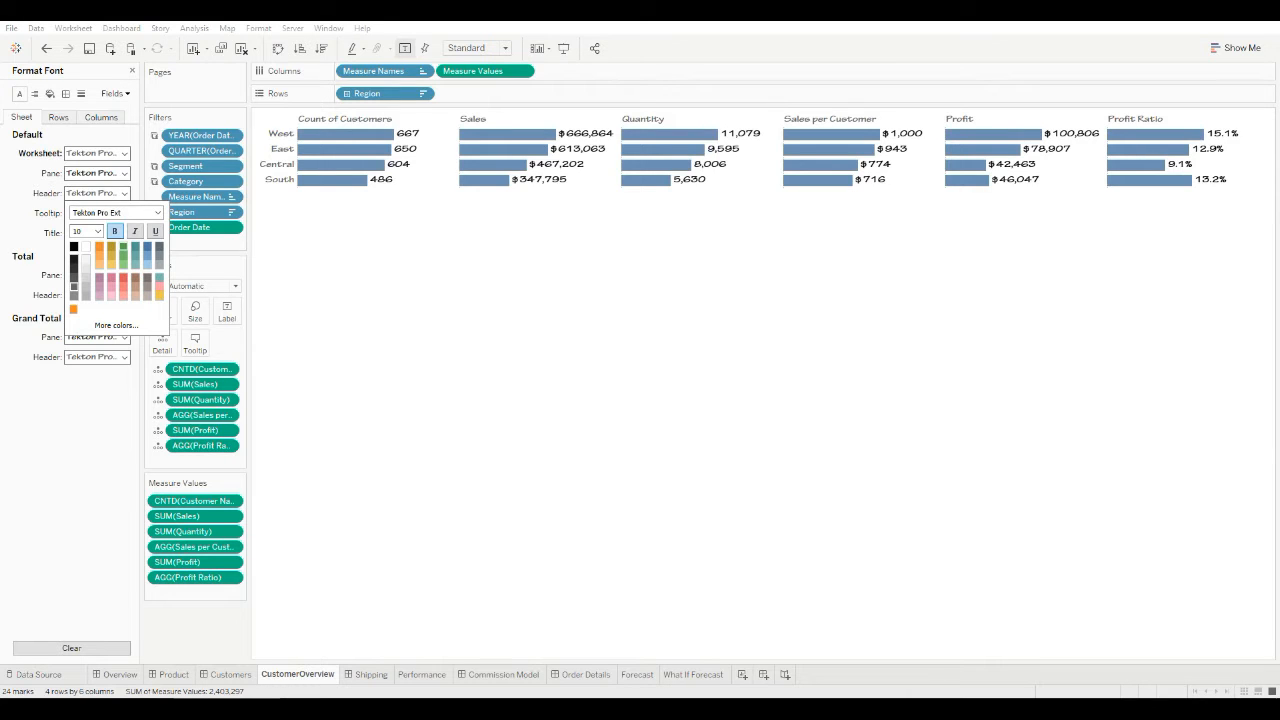
{"action": "left_click", "coordinate": [135, 231]}
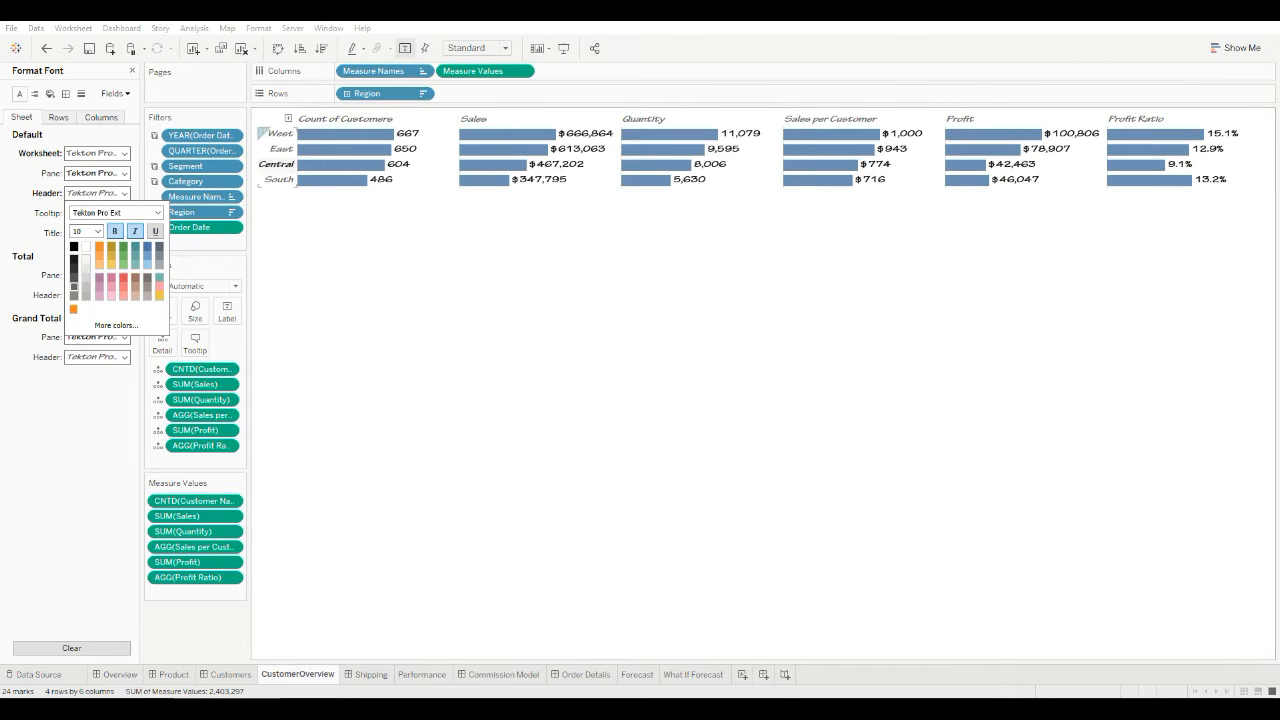
{"action": "left_click", "coordinate": [98, 153]}
- Make the sheet's tooltip font italic and set its size to 15
{"action": "left_click", "coordinate": [98, 214]}
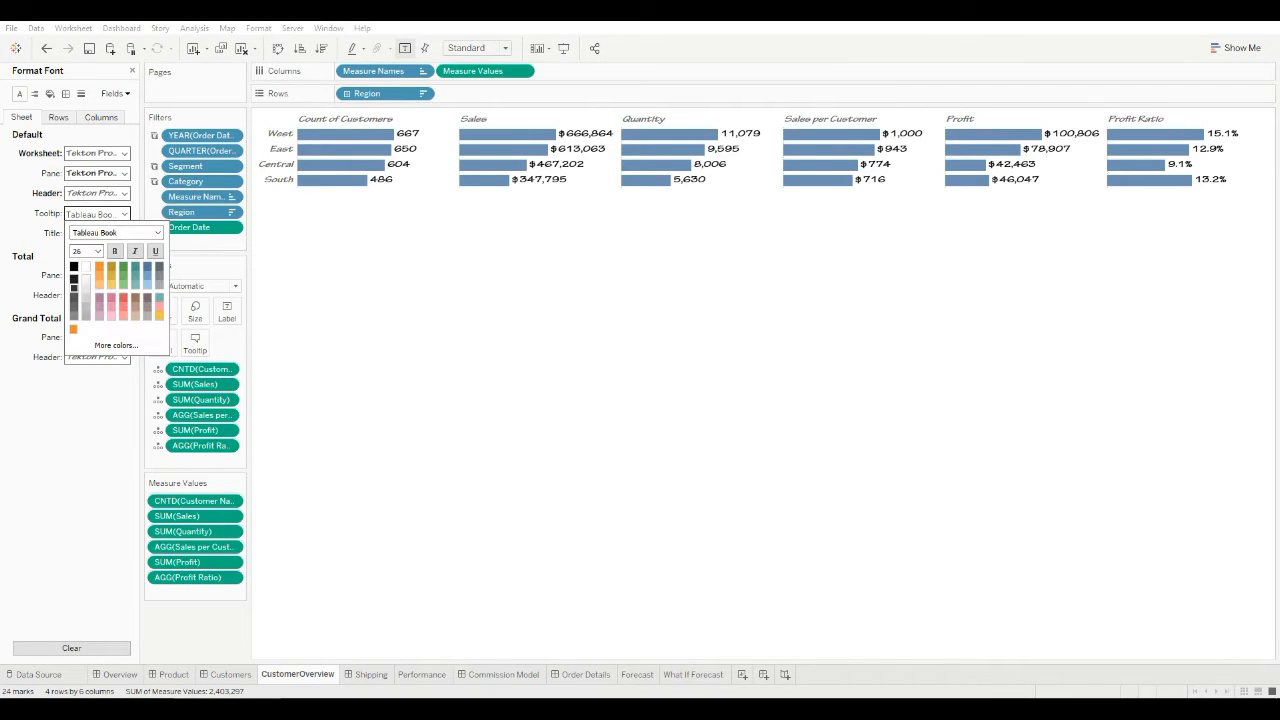
{"action": "left_click", "coordinate": [135, 251]}
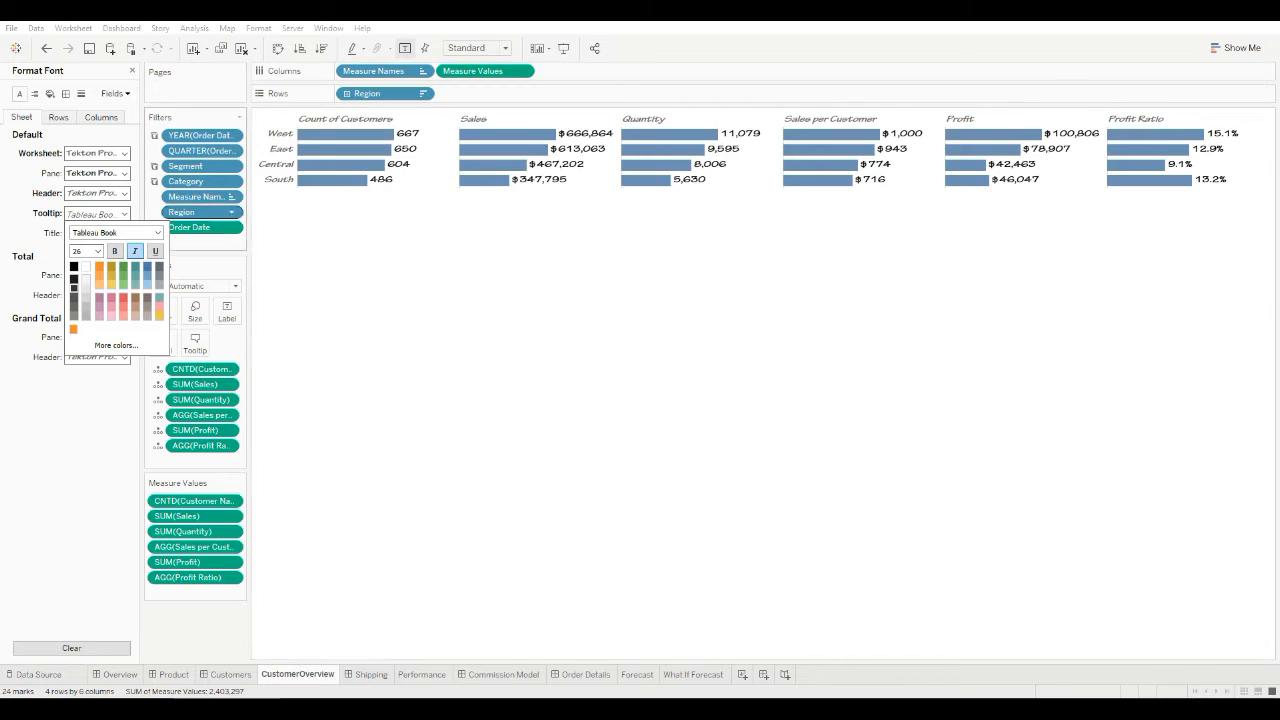
{"action": "left_click", "coordinate": [98, 251]}
{"action": "left_click", "coordinate": [86, 327]}
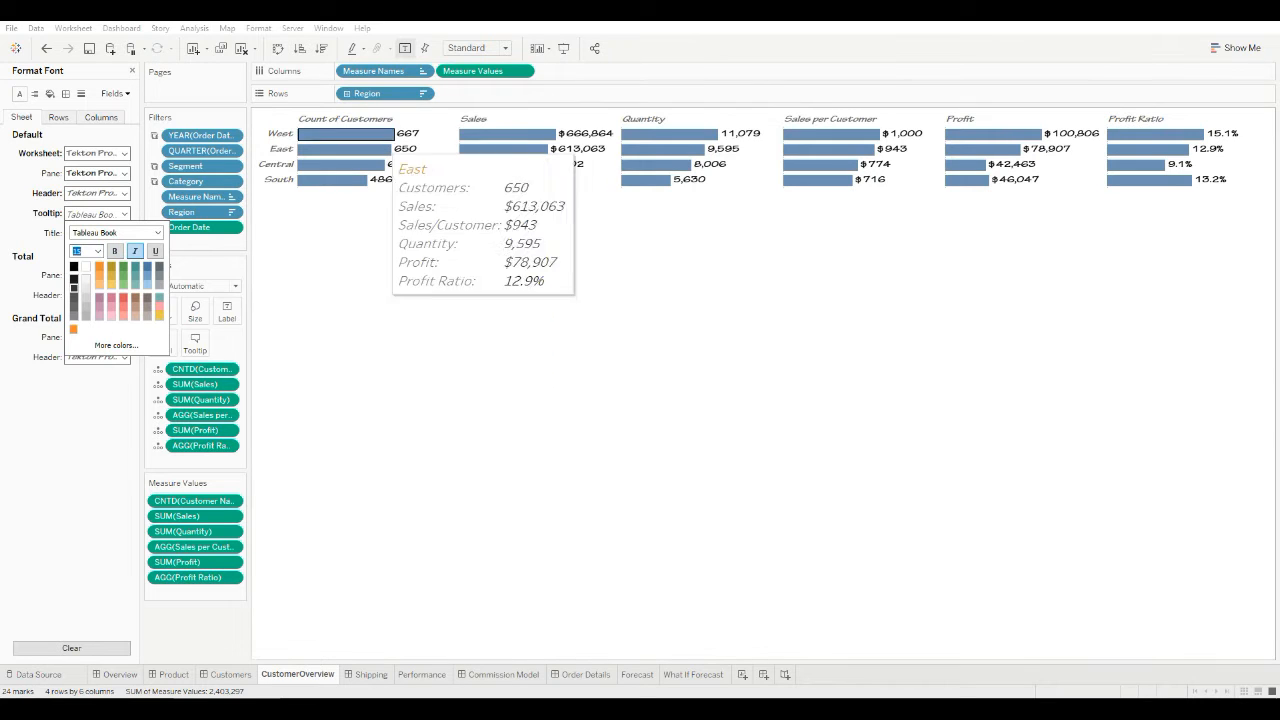
{"action": "left_click", "coordinate": [98, 214]}
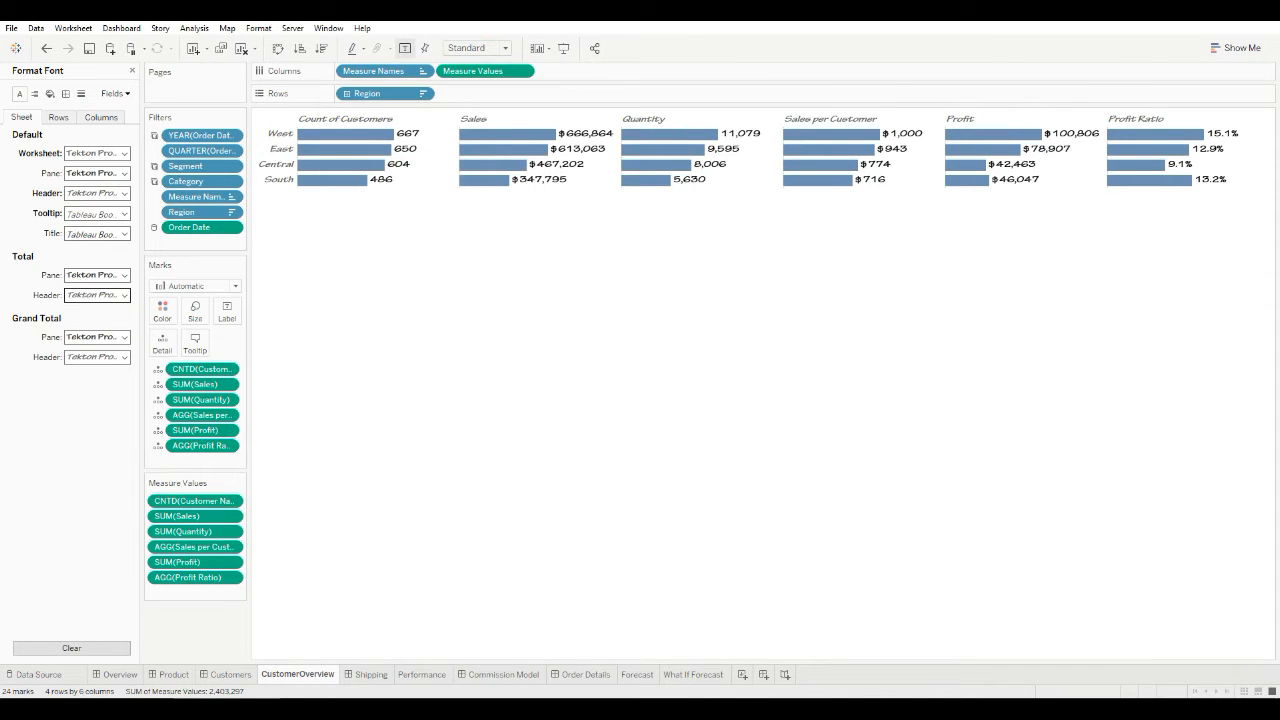
{"action": "left_click", "coordinate": [97, 275]}
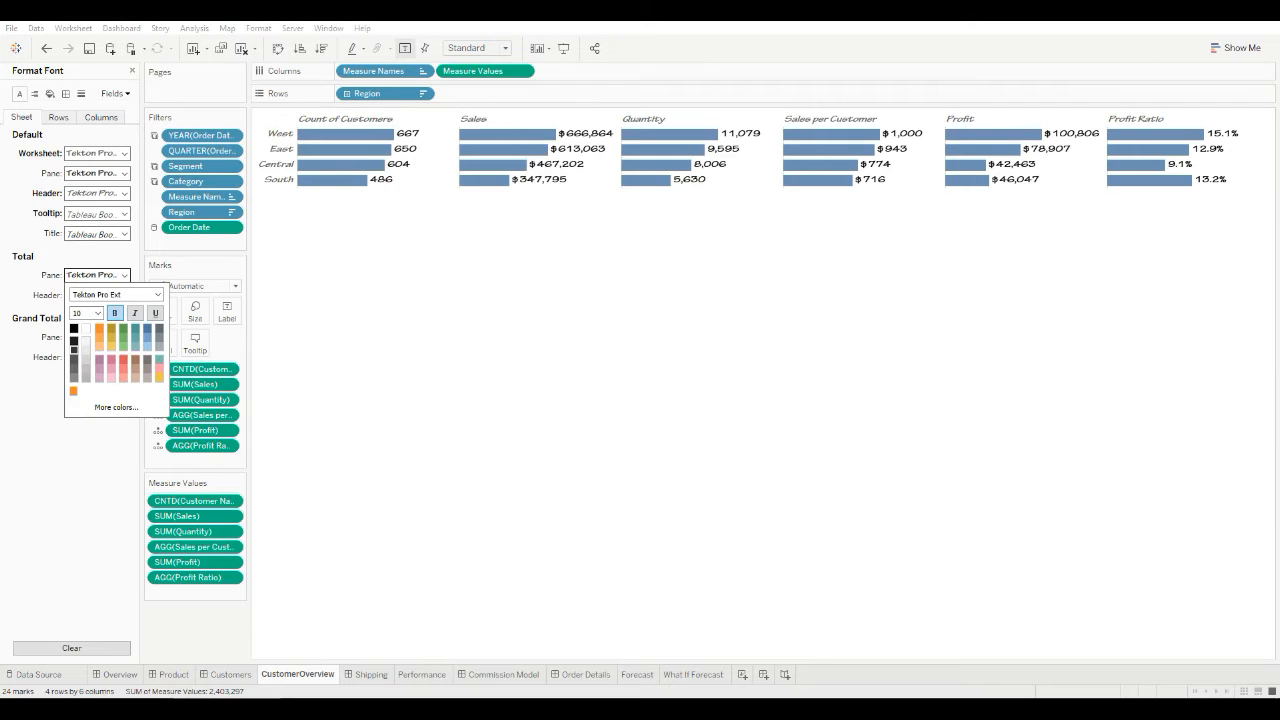
{"action": "left_click", "coordinate": [100, 455]}
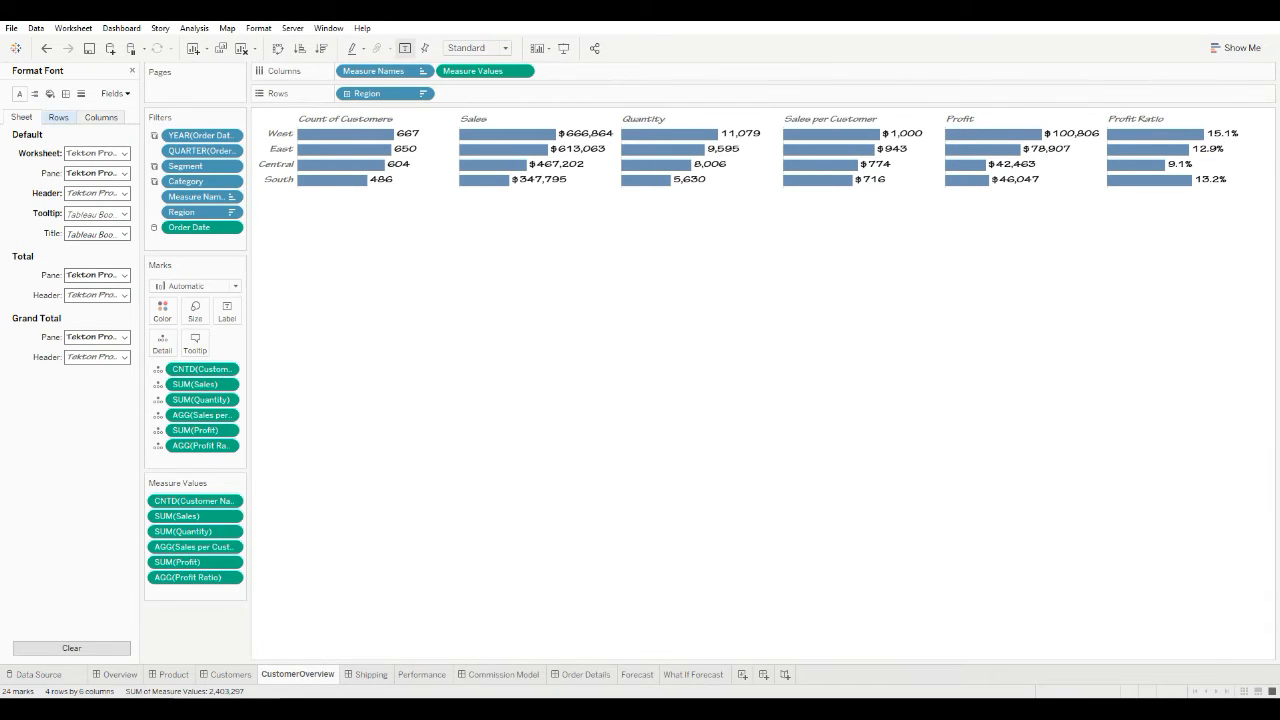
- Remove italics from the default header font of the rows only
{"action": "left_click", "coordinate": [59, 118]}
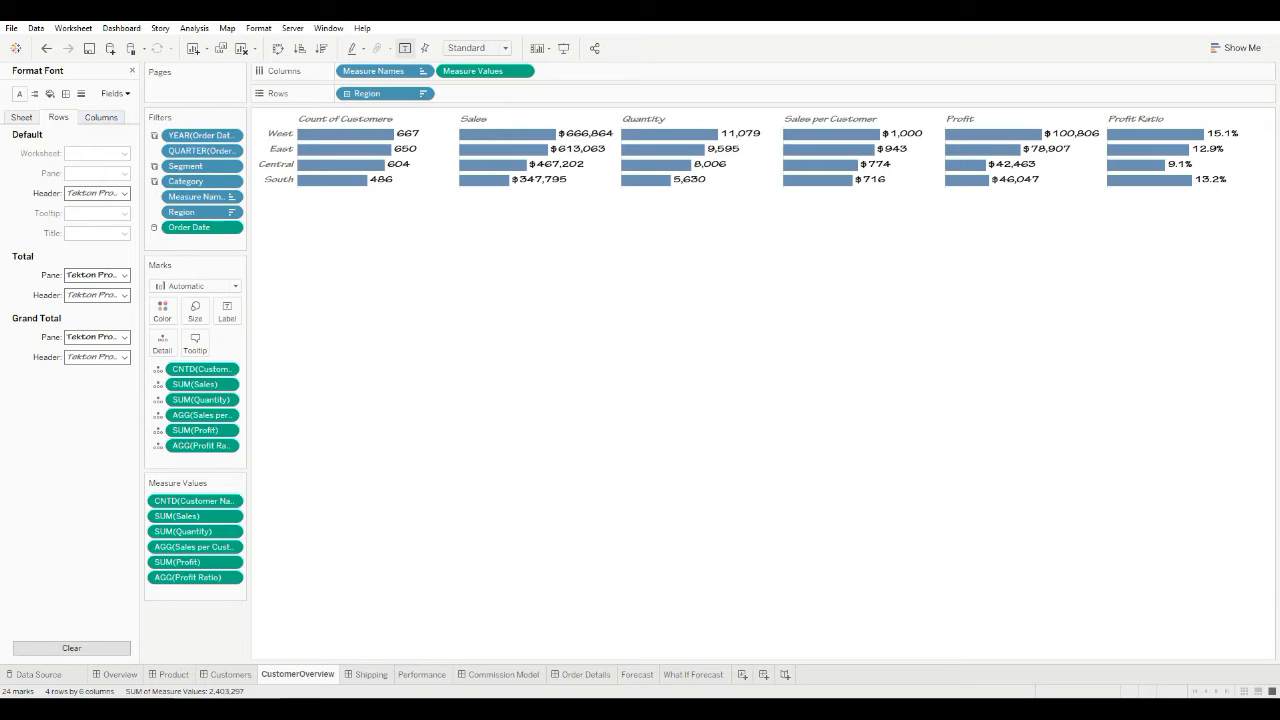
{"action": "left_click", "coordinate": [100, 193]}
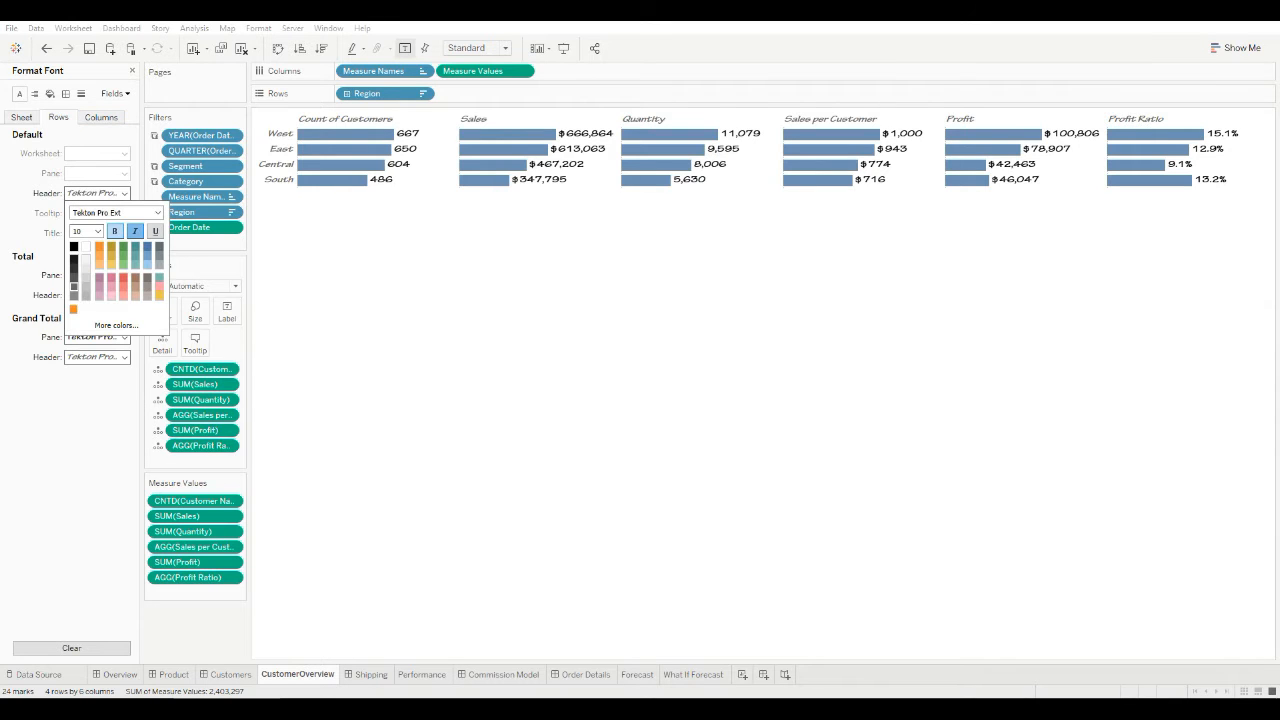
{"action": "left_click", "coordinate": [135, 231]}
- Set the default header font color of the columns to green
{"action": "left_click", "coordinate": [101, 118]}
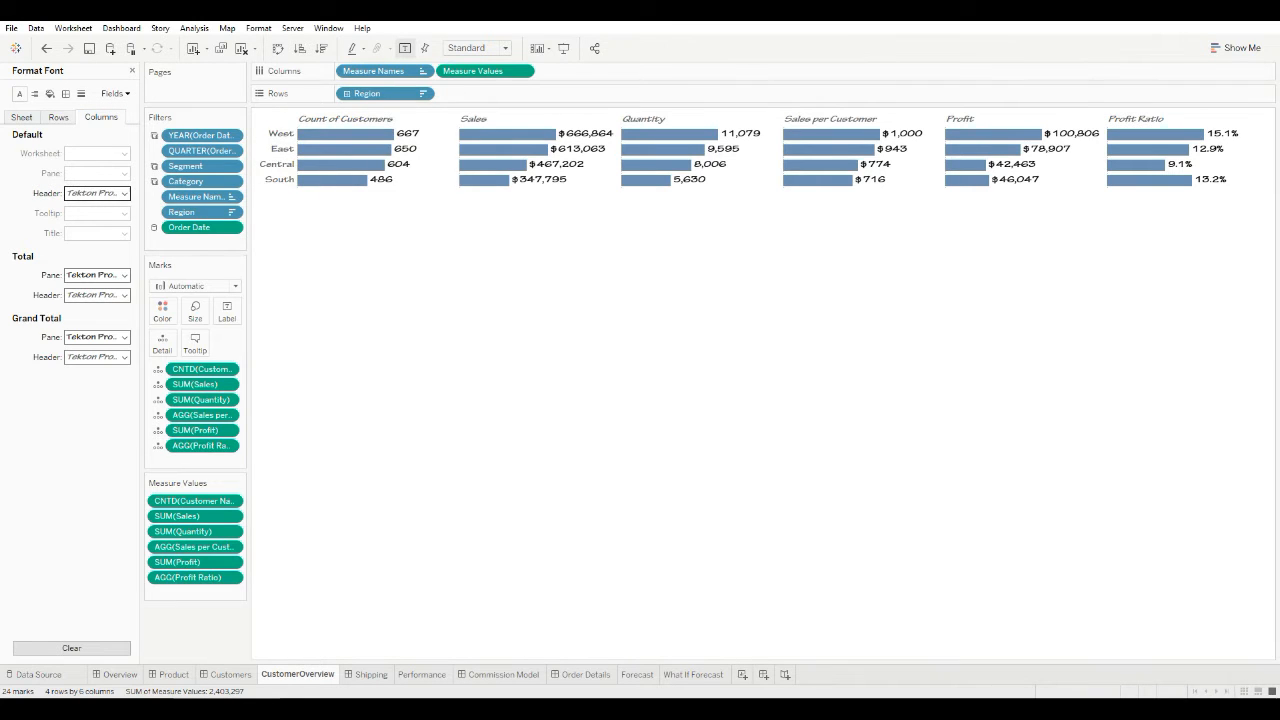
{"action": "left_click", "coordinate": [97, 193]}
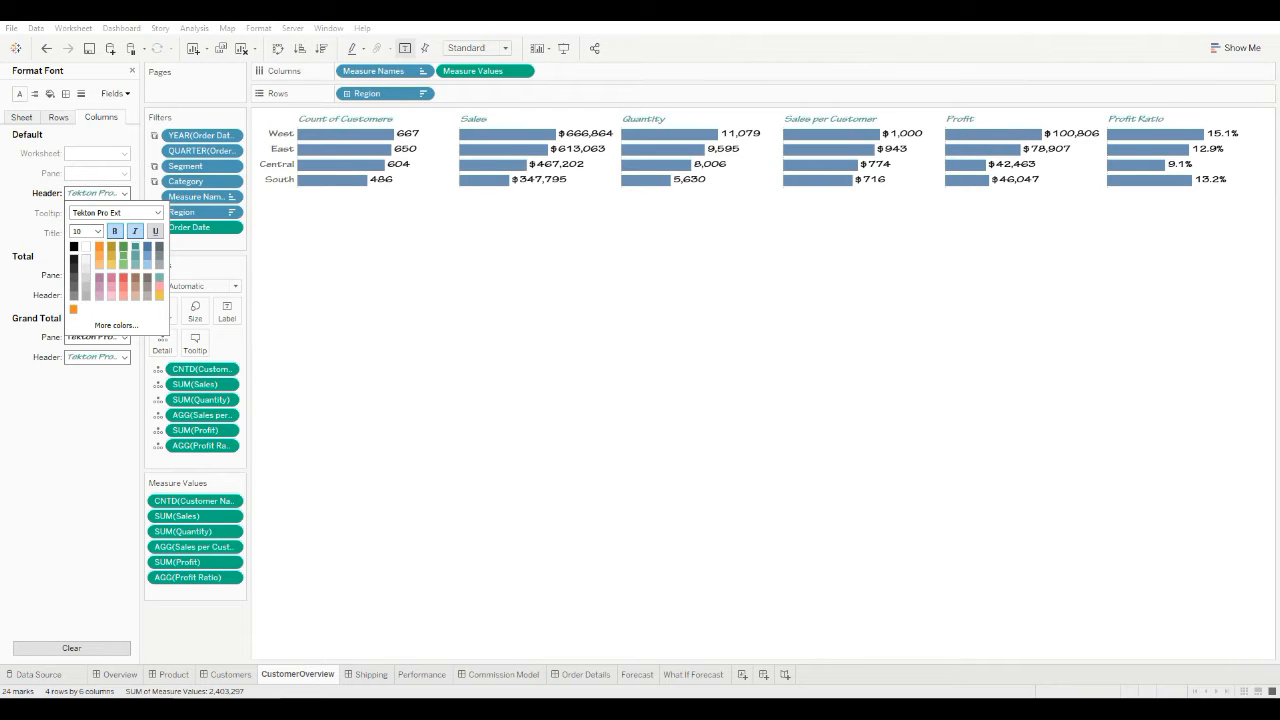
{"action": "left_click", "coordinate": [123, 255]}
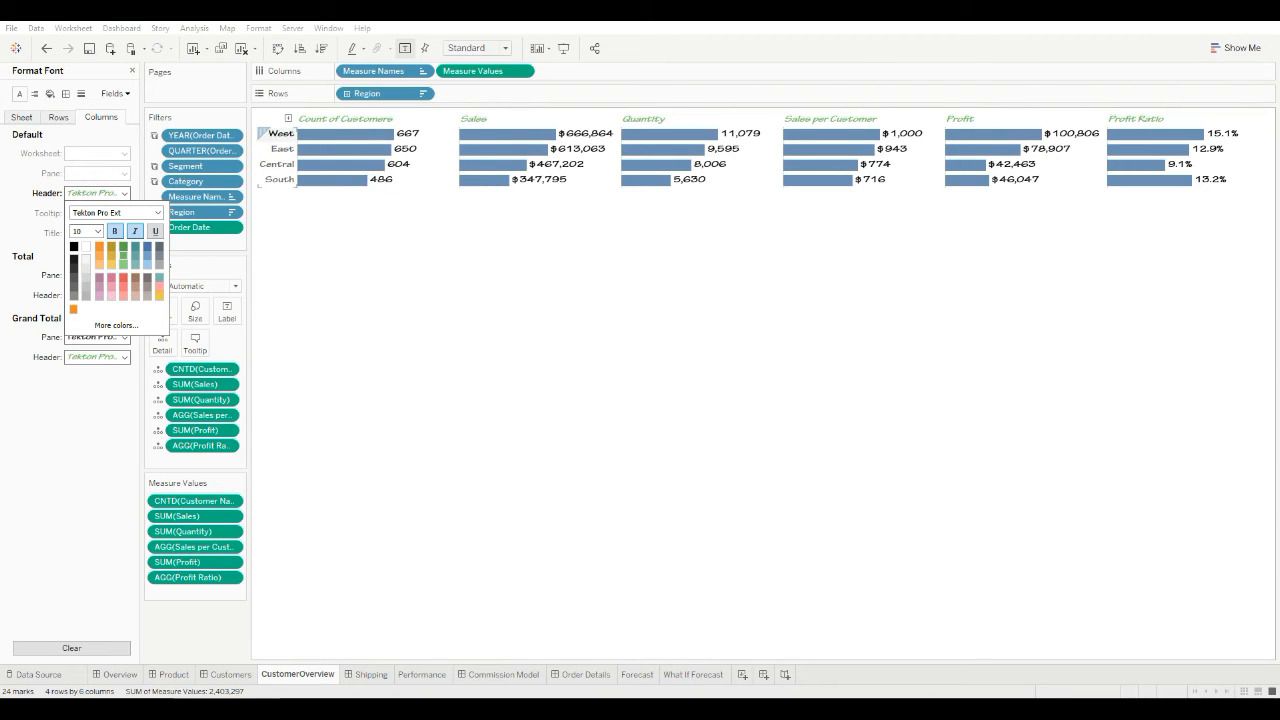
{"action": "left_click", "coordinate": [58, 117]}
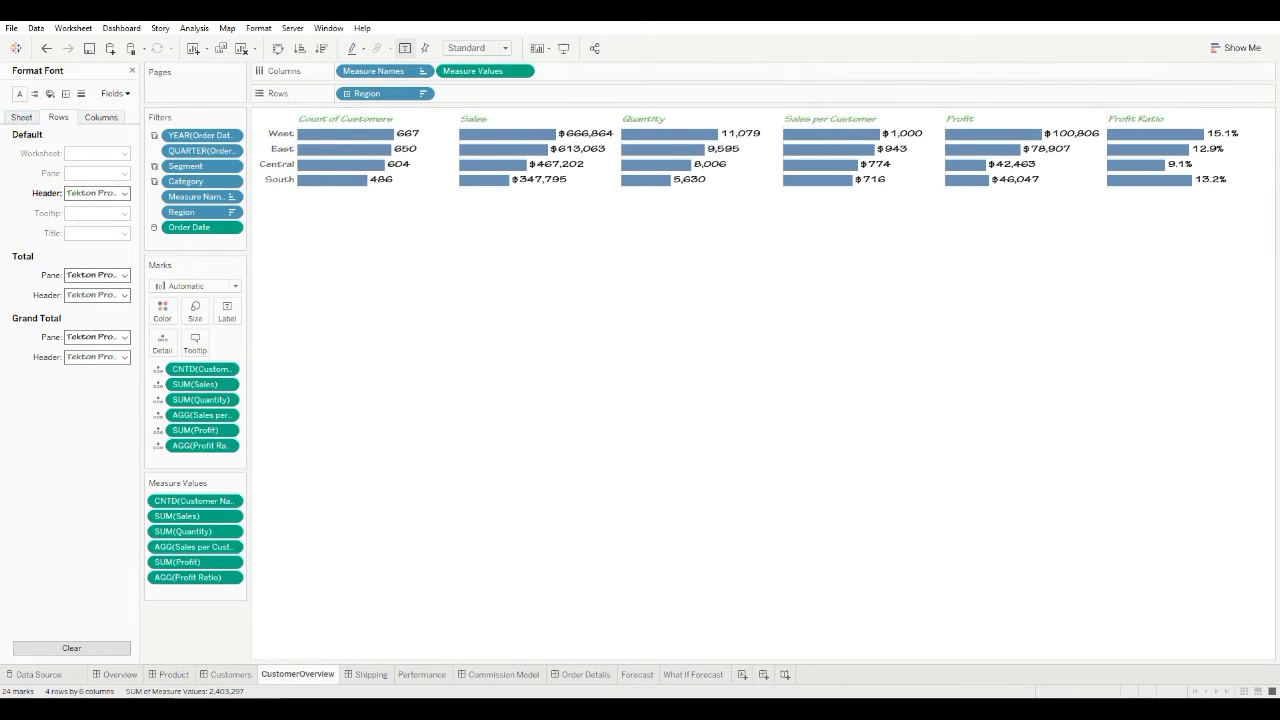
{"action": "left_click", "coordinate": [124, 193]}
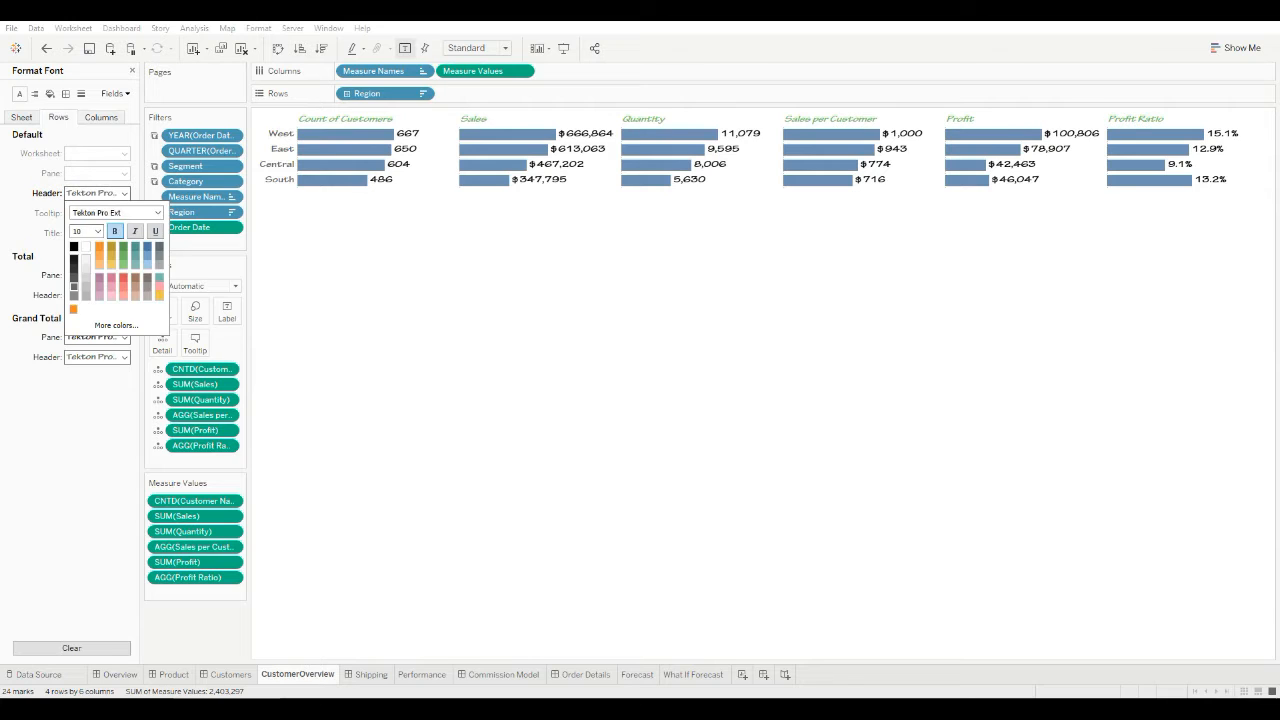
{"action": "key", "text": "Escape"}
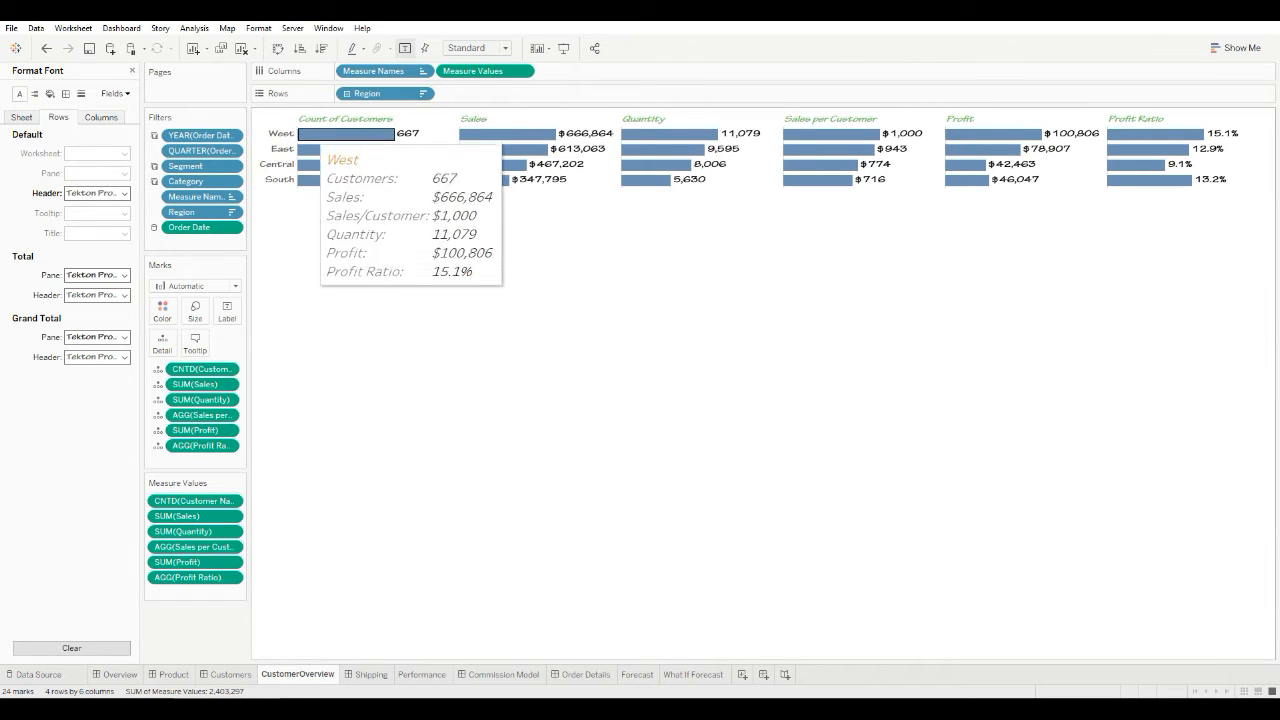
- Examine the alignment settings for the sheet's default pane and for the rows
{"action": "left_click", "coordinate": [21, 117]}
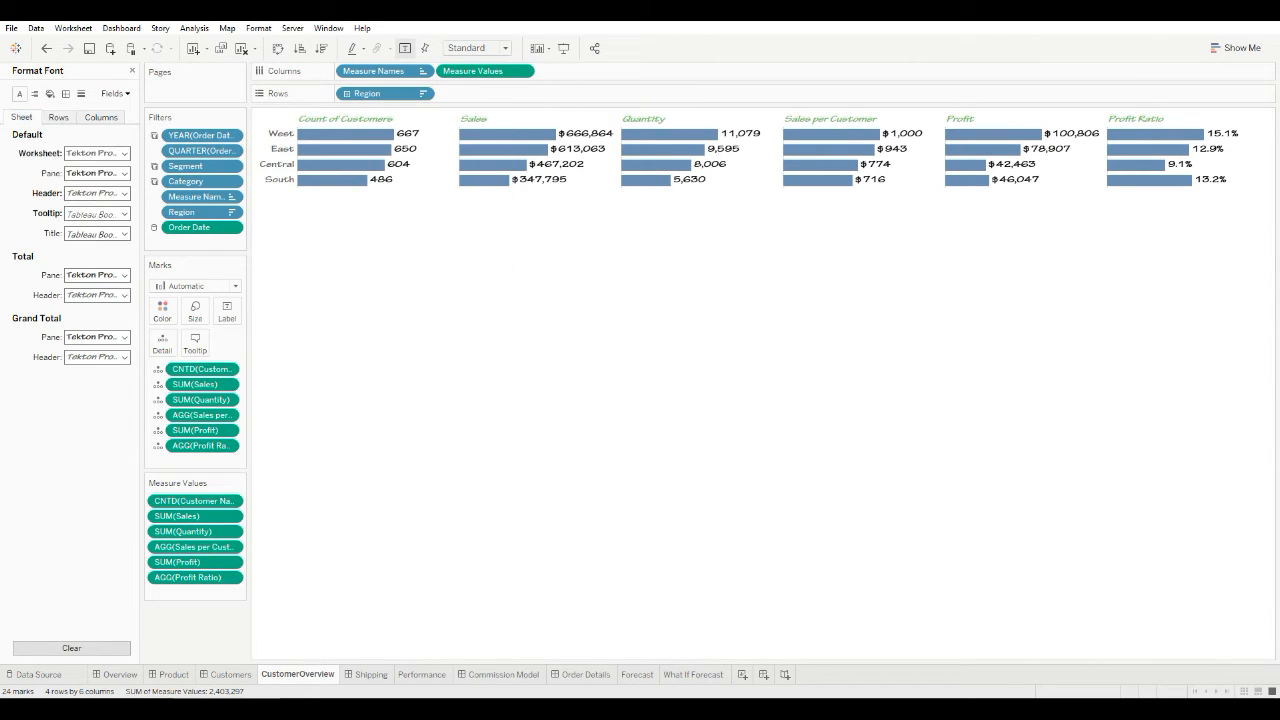
{"action": "left_click", "coordinate": [34, 93]}
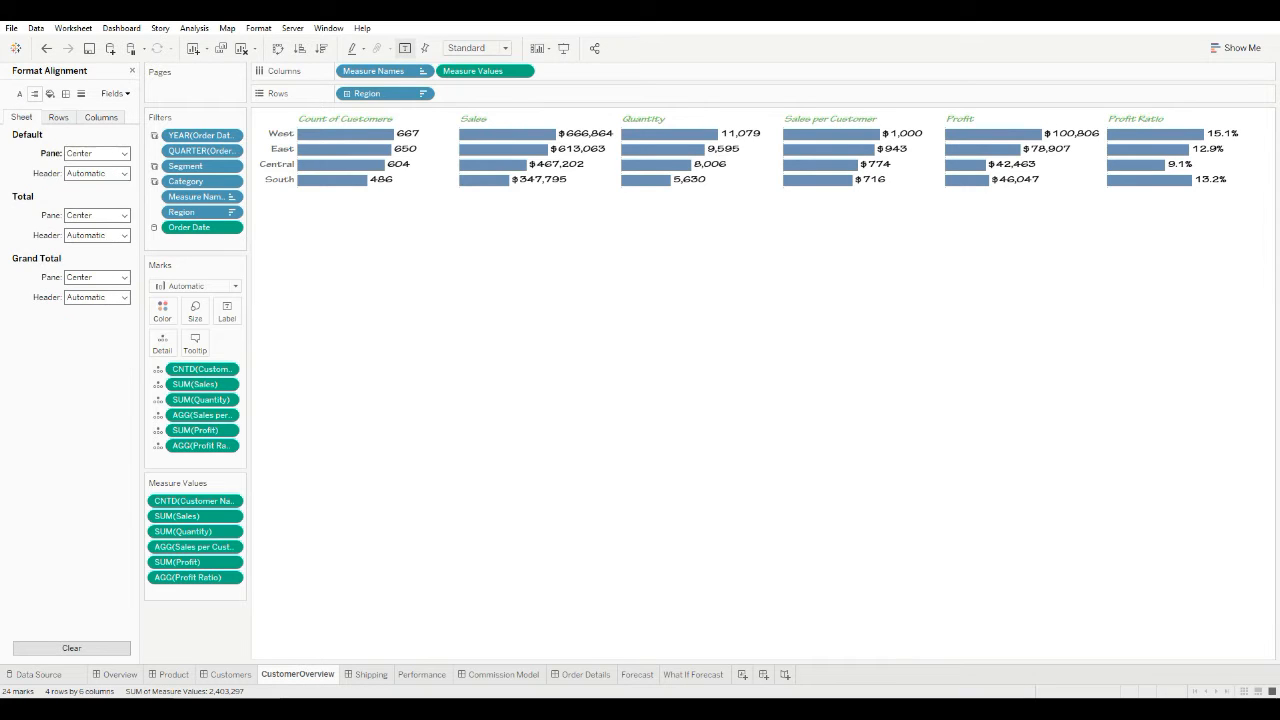
{"action": "left_click", "coordinate": [97, 153]}
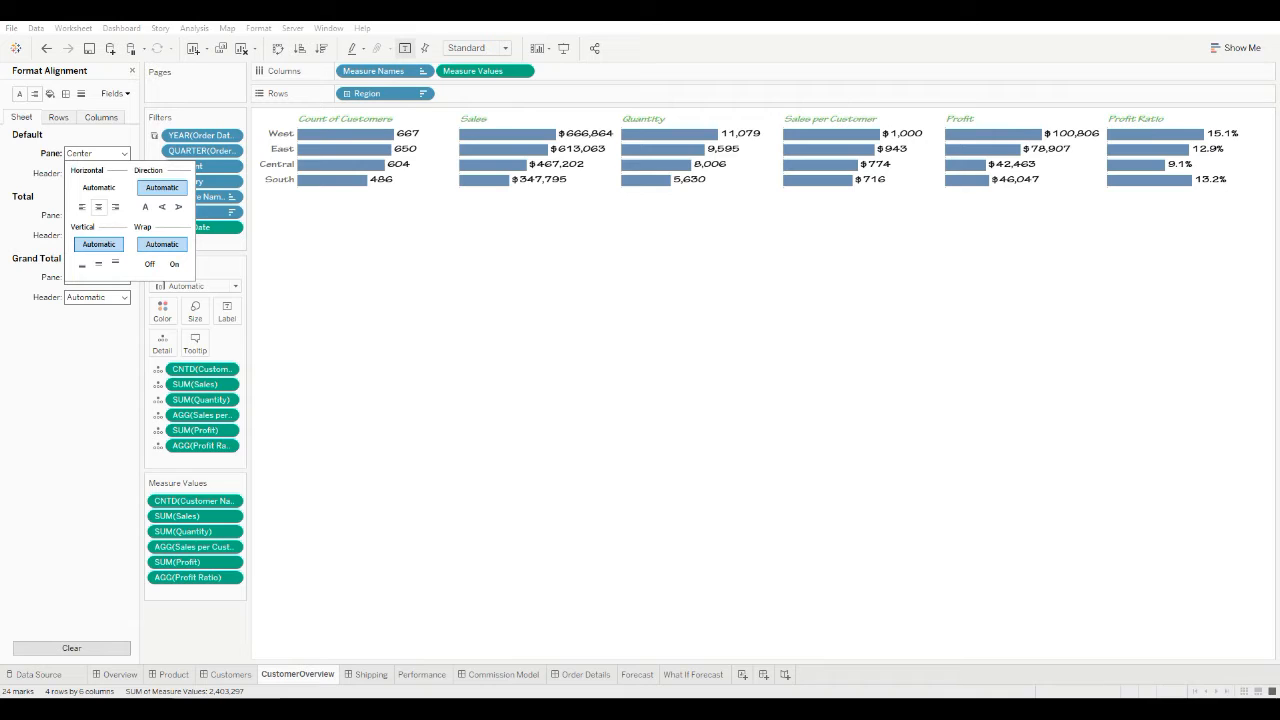
{"action": "left_click", "coordinate": [35, 94]}
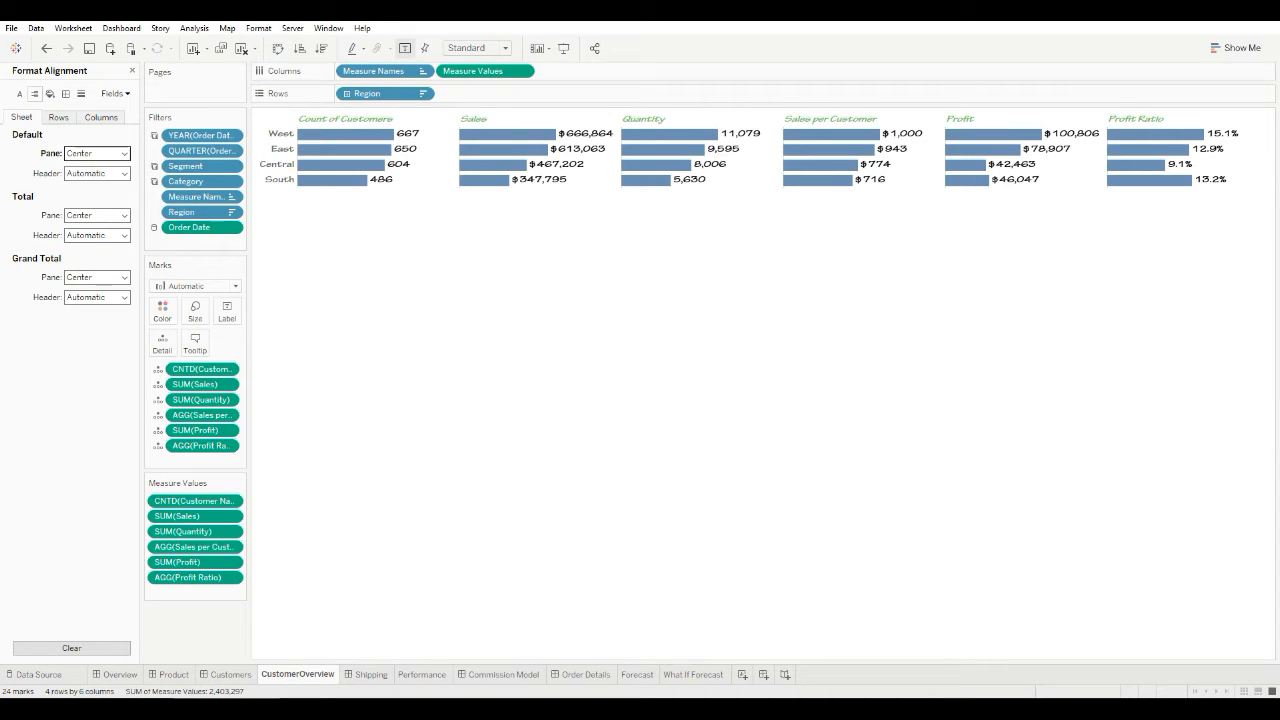
{"action": "left_click", "coordinate": [97, 153]}
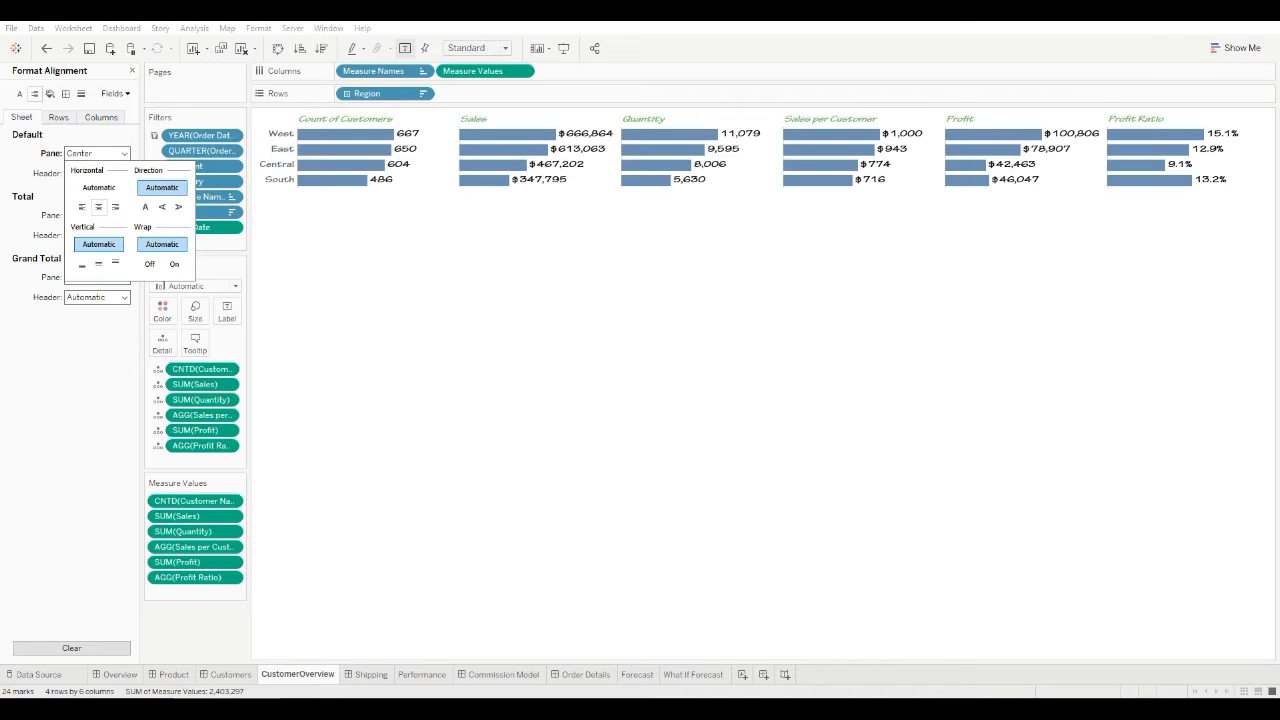
{"action": "left_click", "coordinate": [59, 118]}
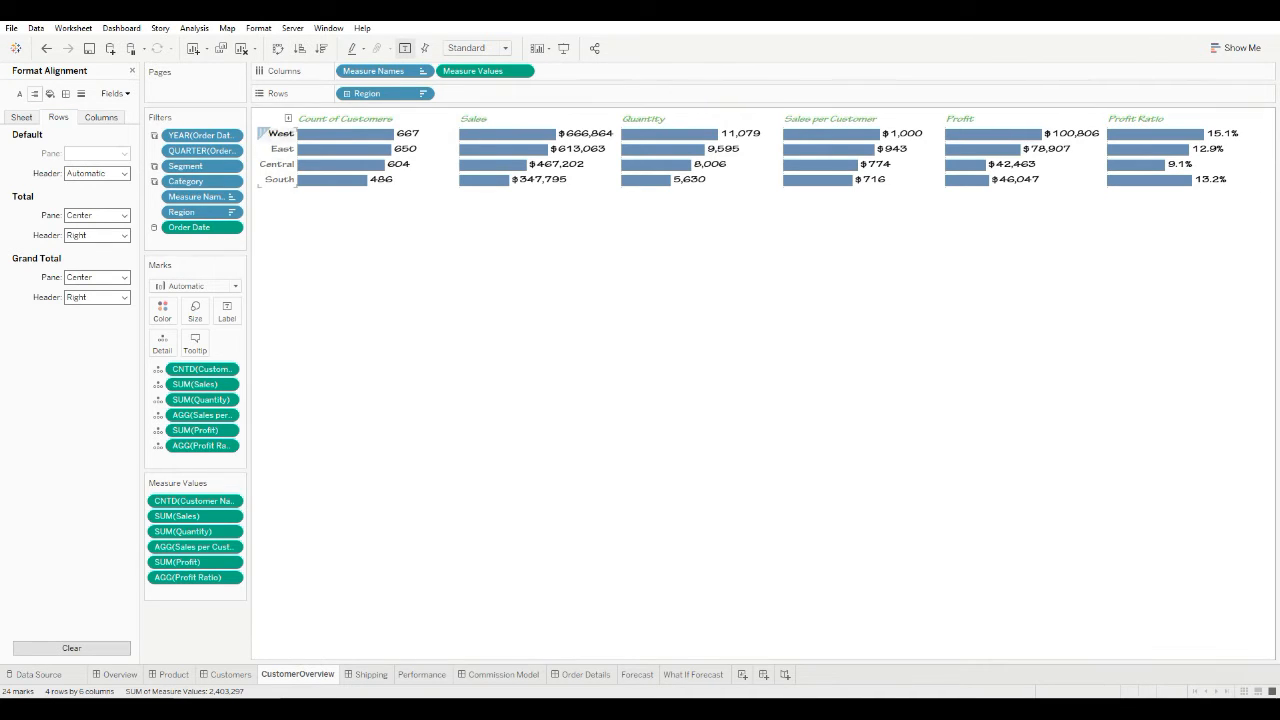
- Set the default header's horizontal alignment to left for the rows
{"action": "left_click", "coordinate": [97, 173]}
{"action": "left_click", "coordinate": [115, 227]}
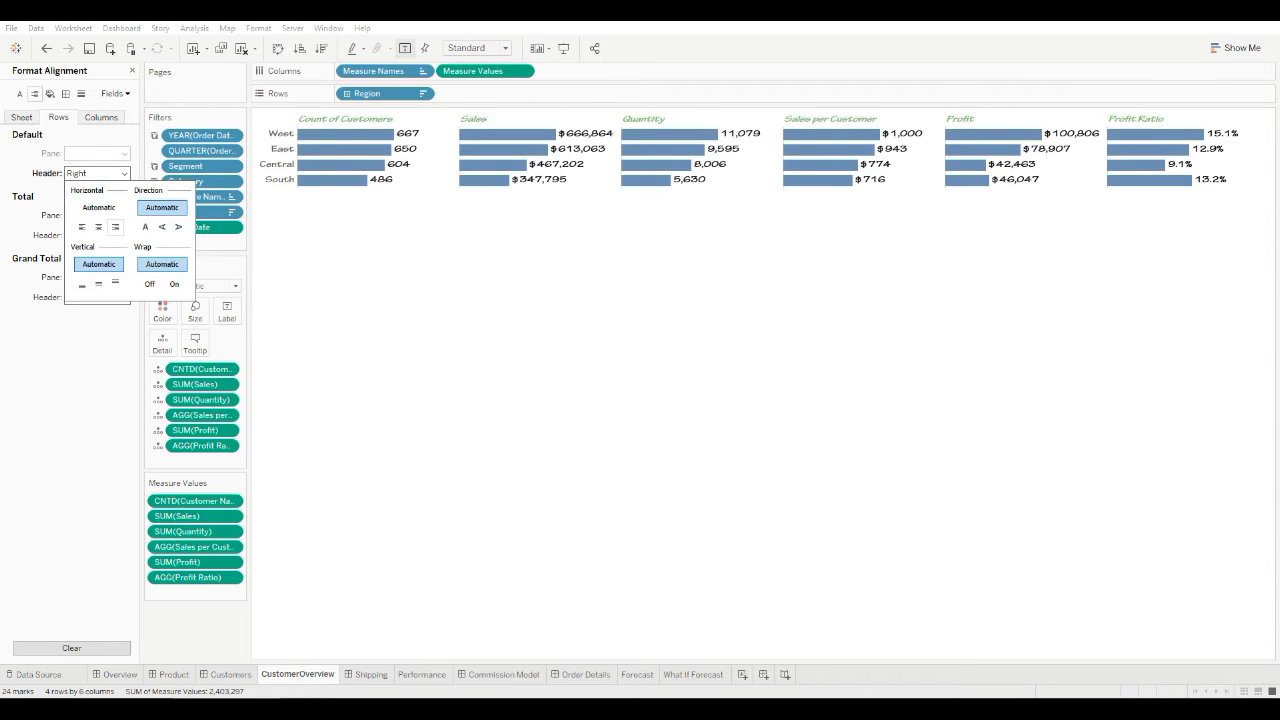
{"action": "left_click", "coordinate": [83, 227]}
{"action": "left_click", "coordinate": [115, 227]}
{"action": "left_click", "coordinate": [83, 227]}
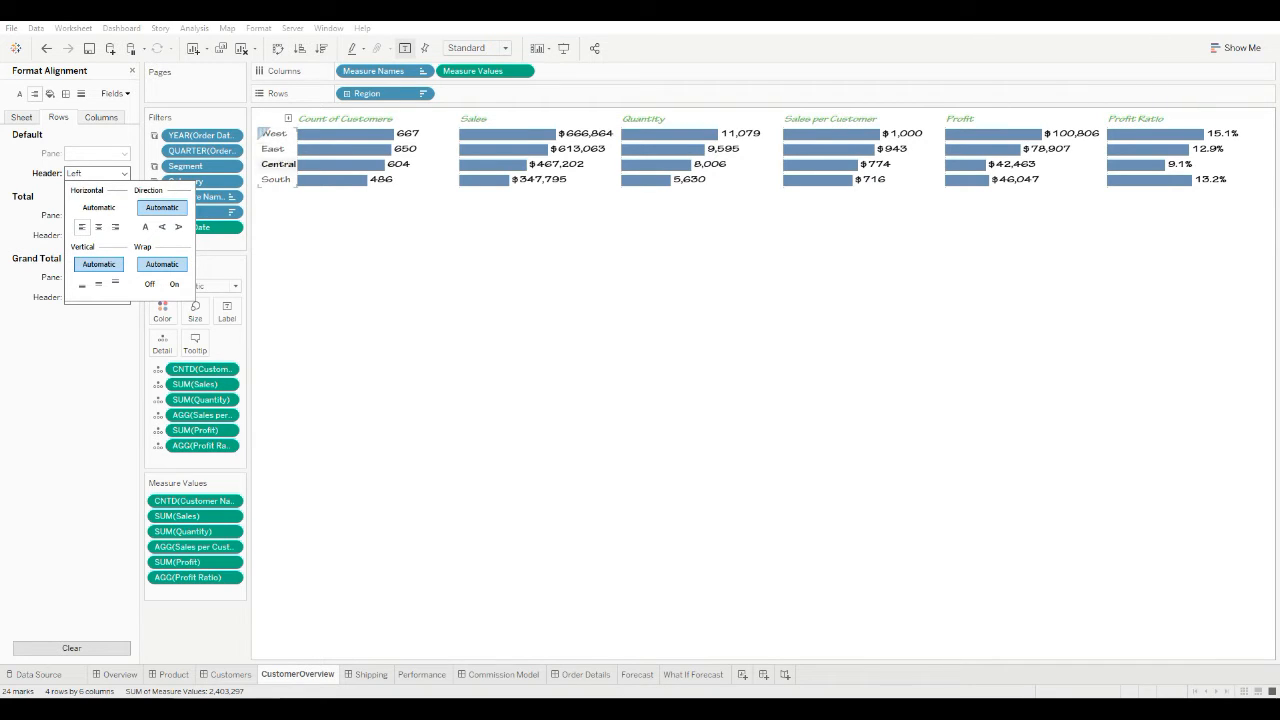
- Left-align the default header of the columns horizontally and set its text direction to normal, upright
{"action": "left_click", "coordinate": [101, 117]}
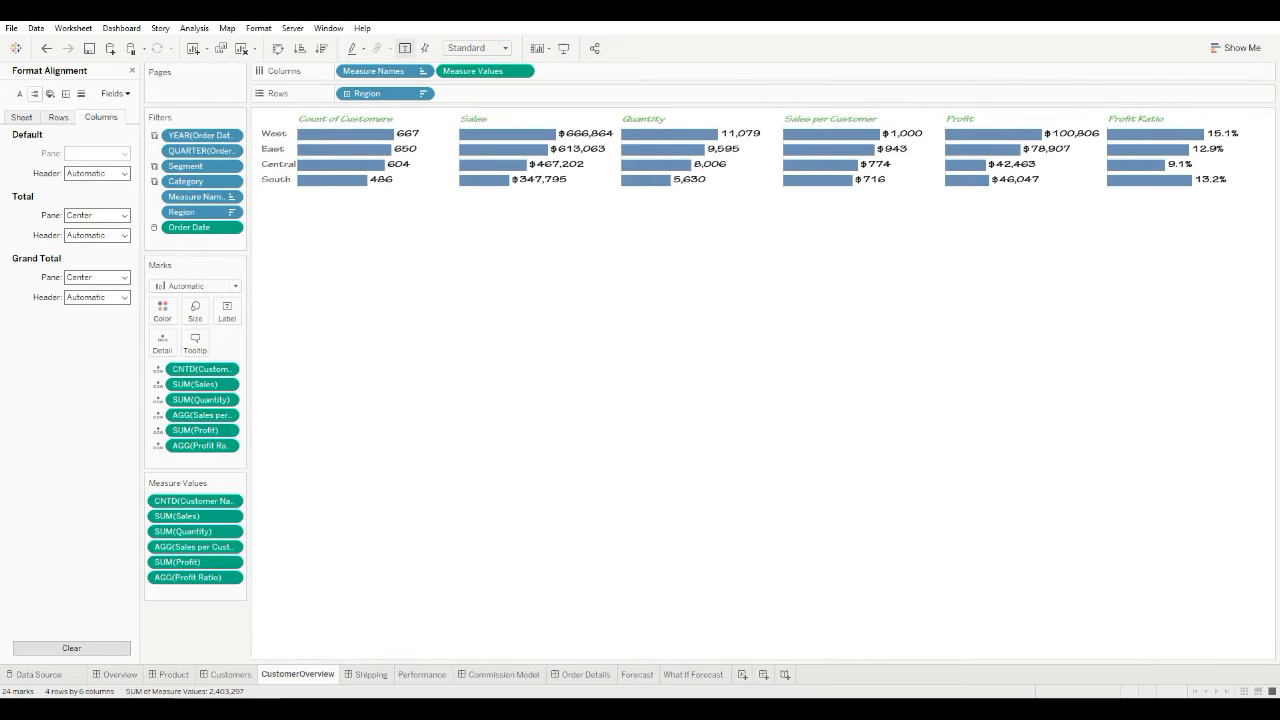
{"action": "left_click", "coordinate": [122, 174]}
{"action": "left_click", "coordinate": [115, 227]}
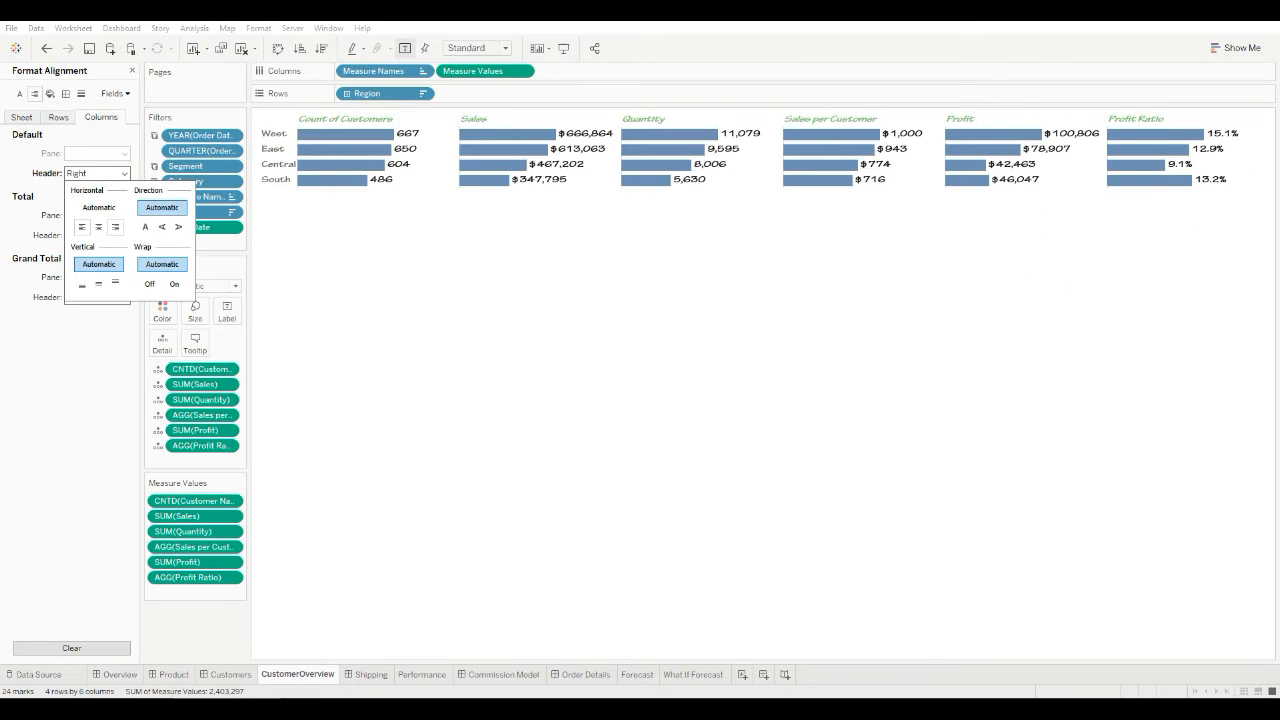
{"action": "left_click", "coordinate": [82, 227]}
{"action": "left_click", "coordinate": [162, 227]}
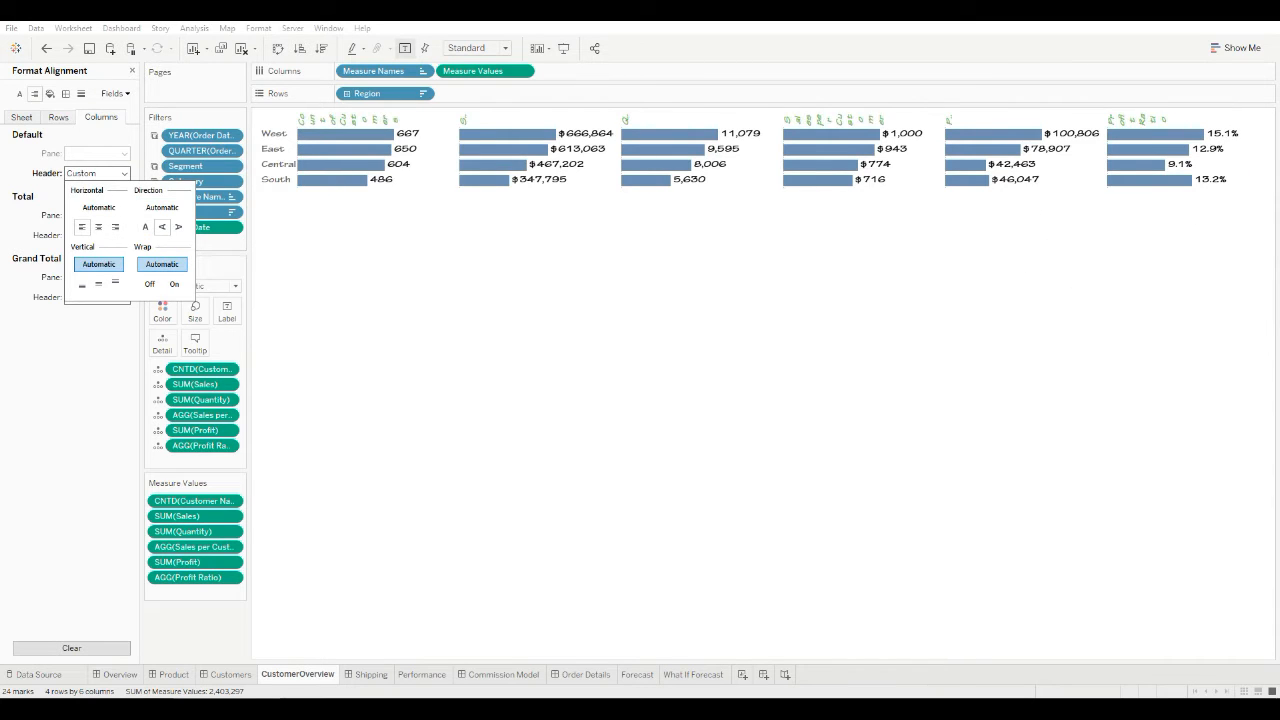
{"action": "left_click", "coordinate": [145, 227]}
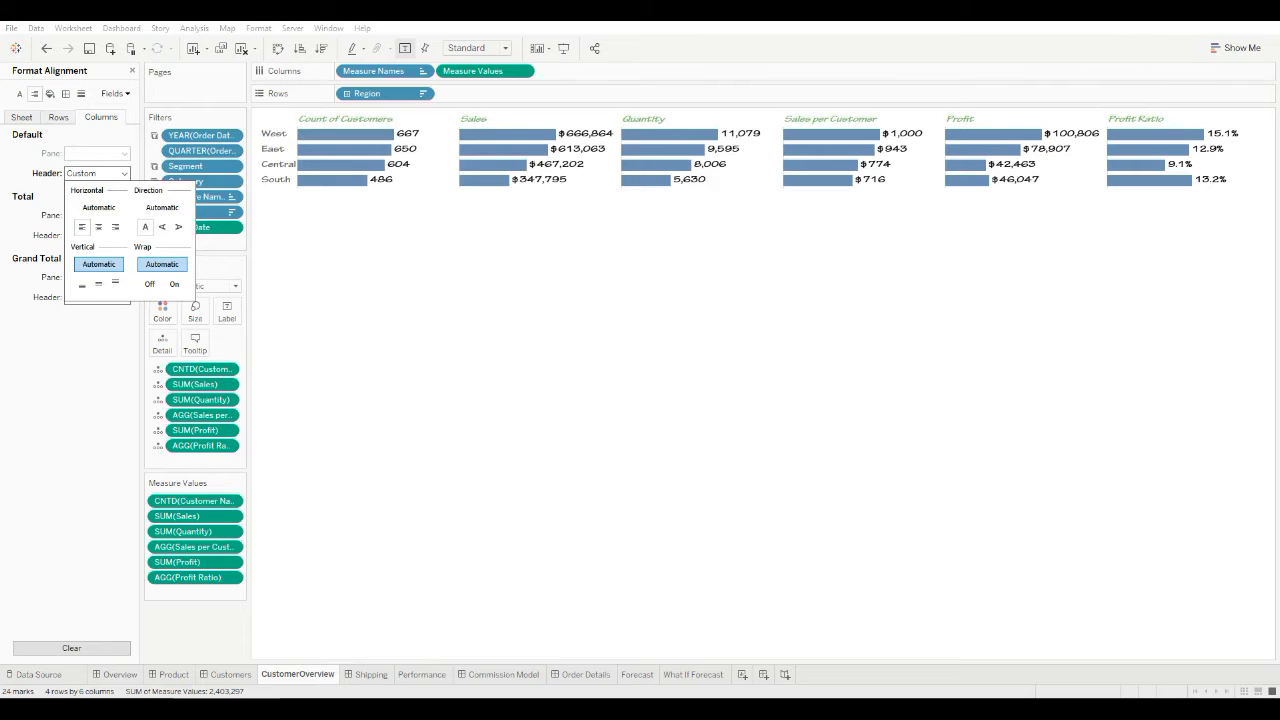
- Apply a light blue shading to the default header of the columns
{"action": "left_click", "coordinate": [50, 93]}
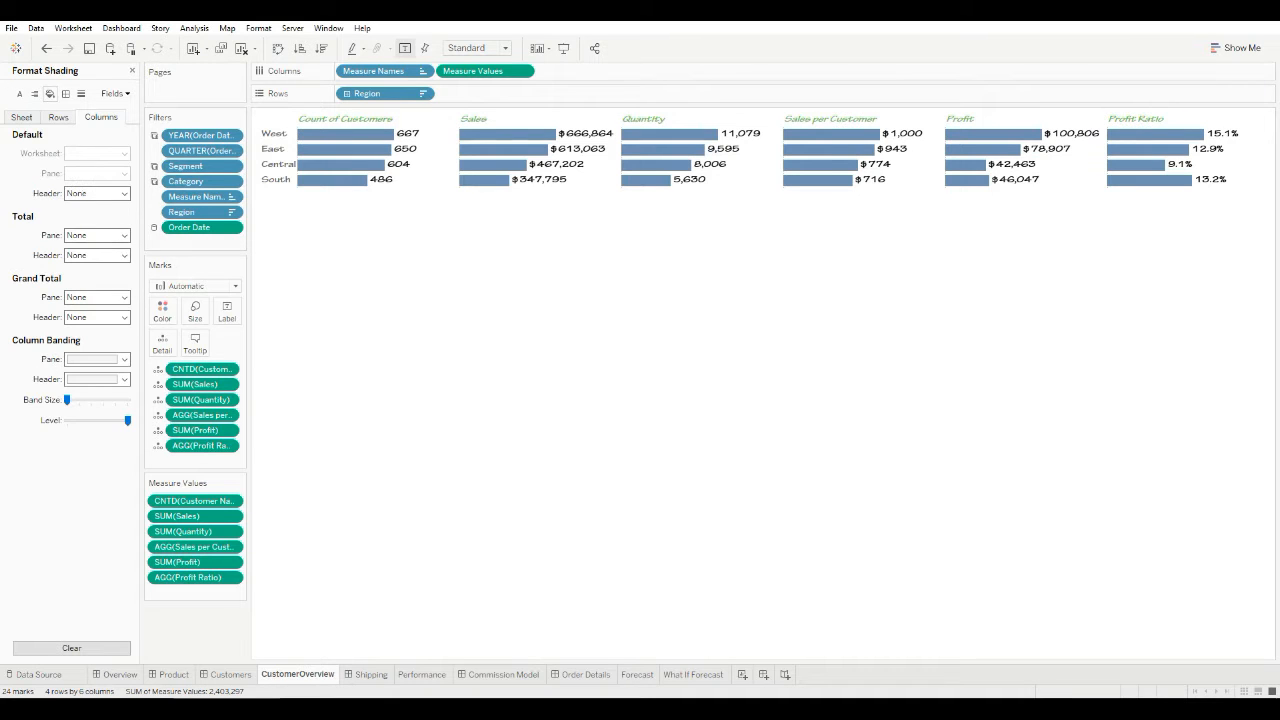
{"action": "left_click", "coordinate": [301, 119]}
{"action": "left_click", "coordinate": [98, 194]}
{"action": "left_click", "coordinate": [100, 235]}
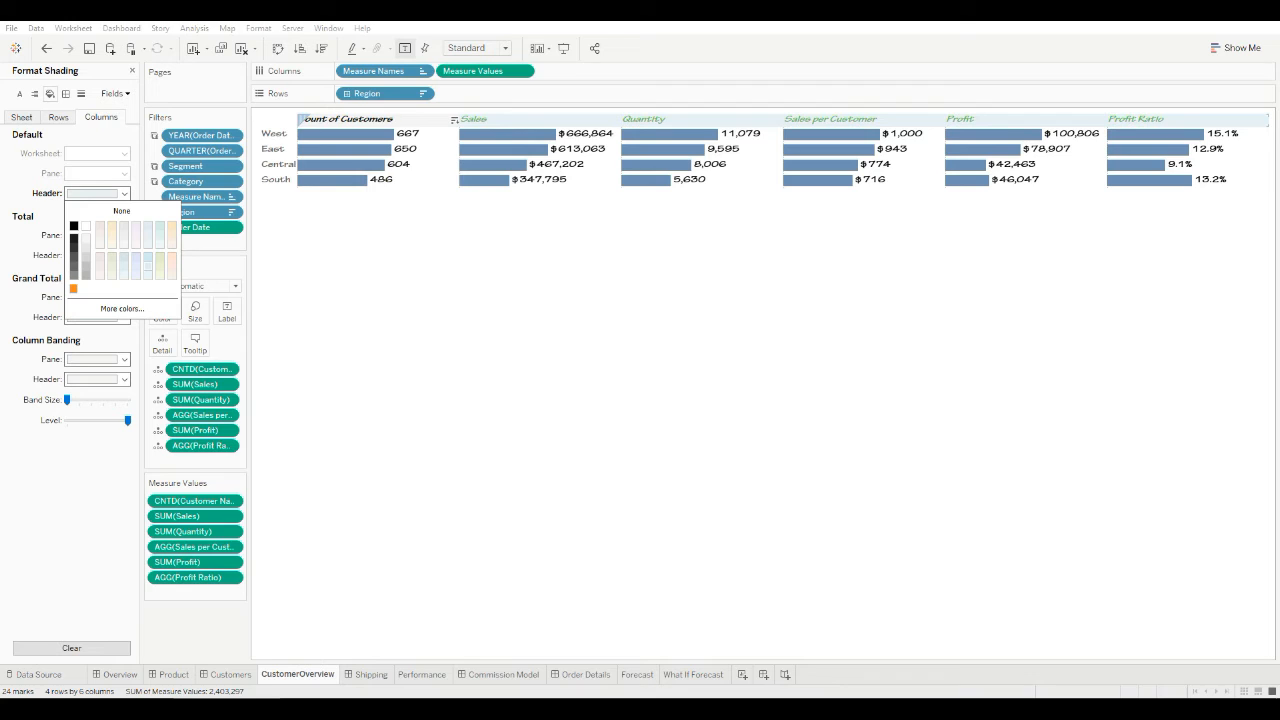
- Apply a light gray shading to the default header of the rows
{"action": "left_click", "coordinate": [59, 117]}
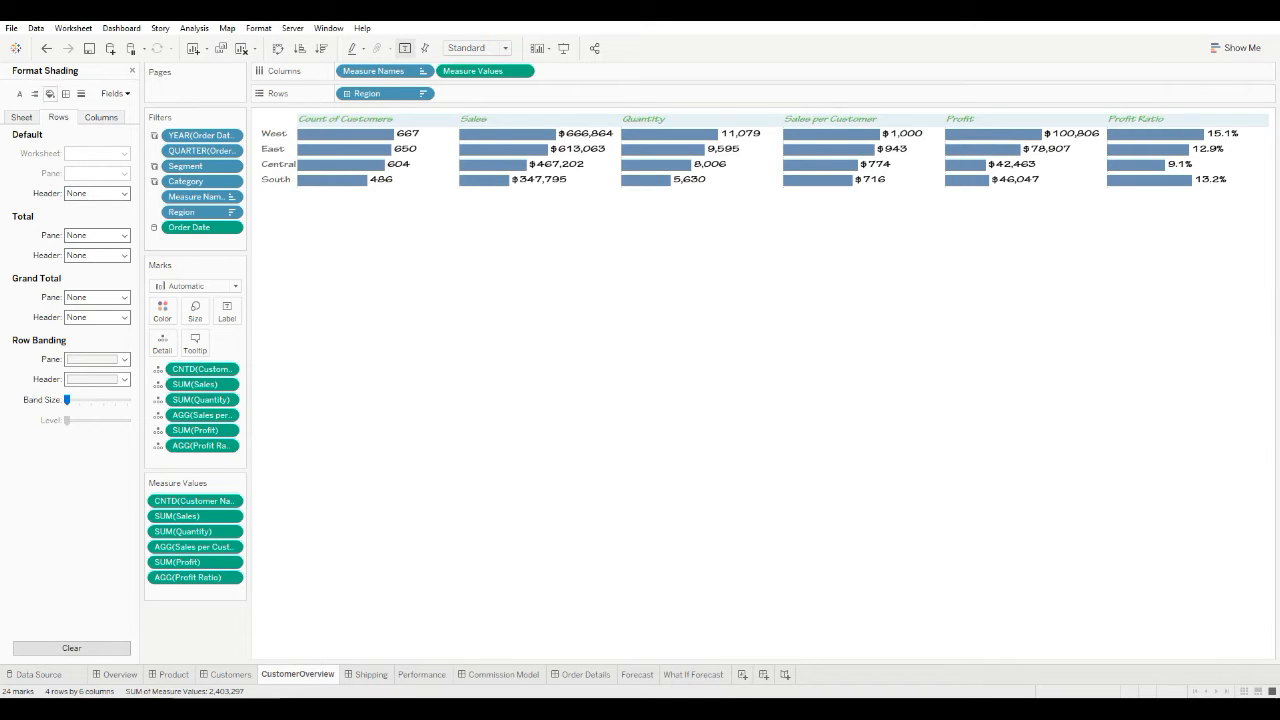
{"action": "left_click", "coordinate": [96, 193]}
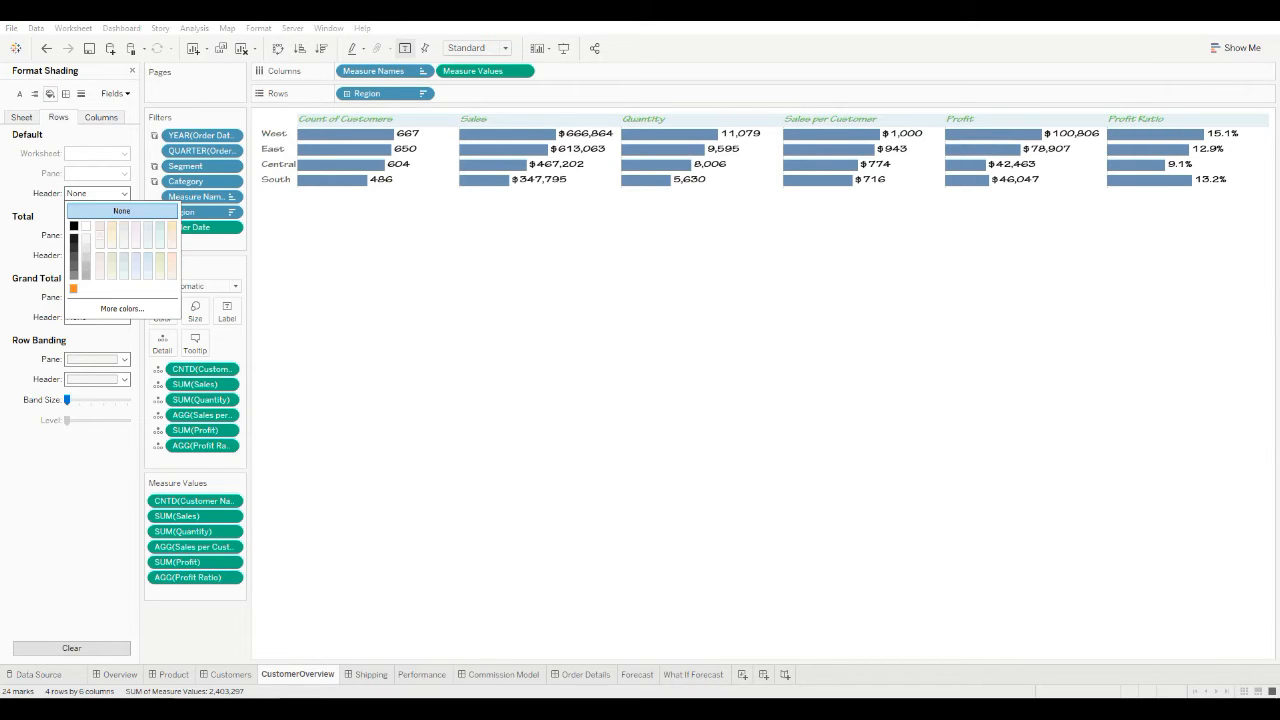
{"action": "left_click", "coordinate": [100, 226]}
{"action": "left_click", "coordinate": [124, 244]}
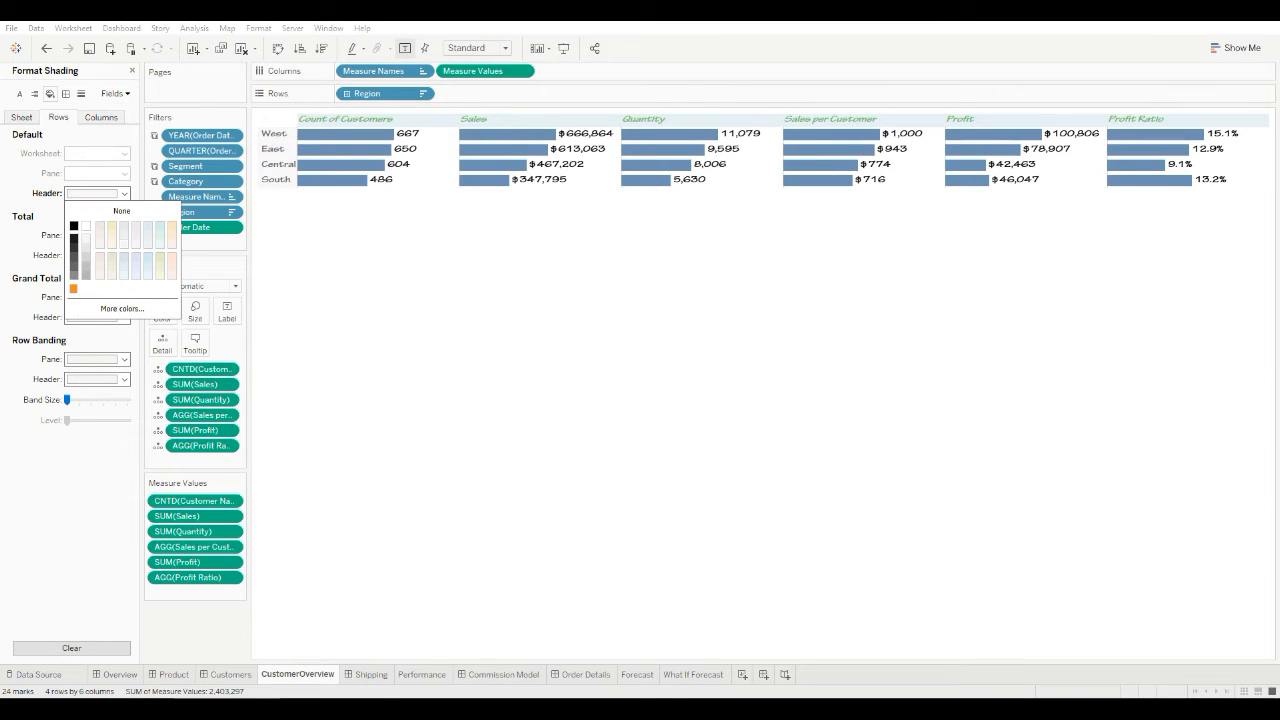
- Set the default worksheet shading of the whole sheet to light gray
{"action": "left_click", "coordinate": [21, 117]}
{"action": "left_click", "coordinate": [21, 117]}
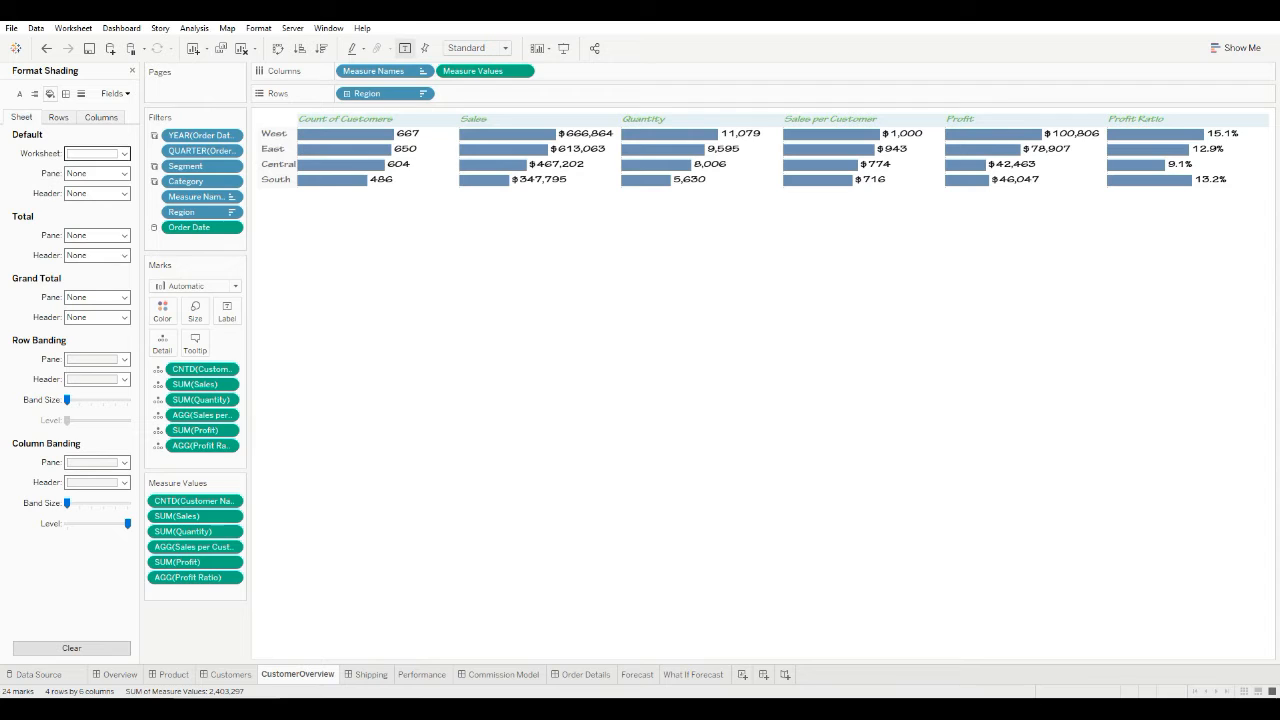
{"action": "left_click", "coordinate": [96, 153]}
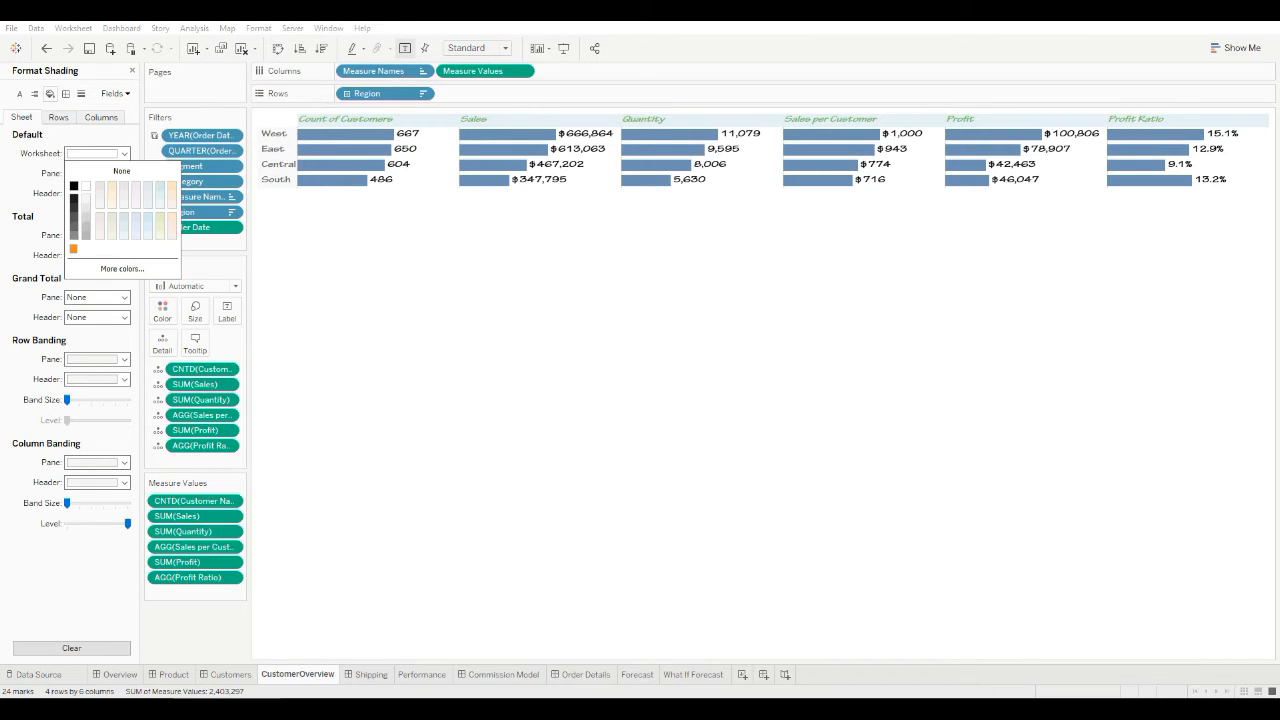
{"action": "left_click", "coordinate": [86, 199]}
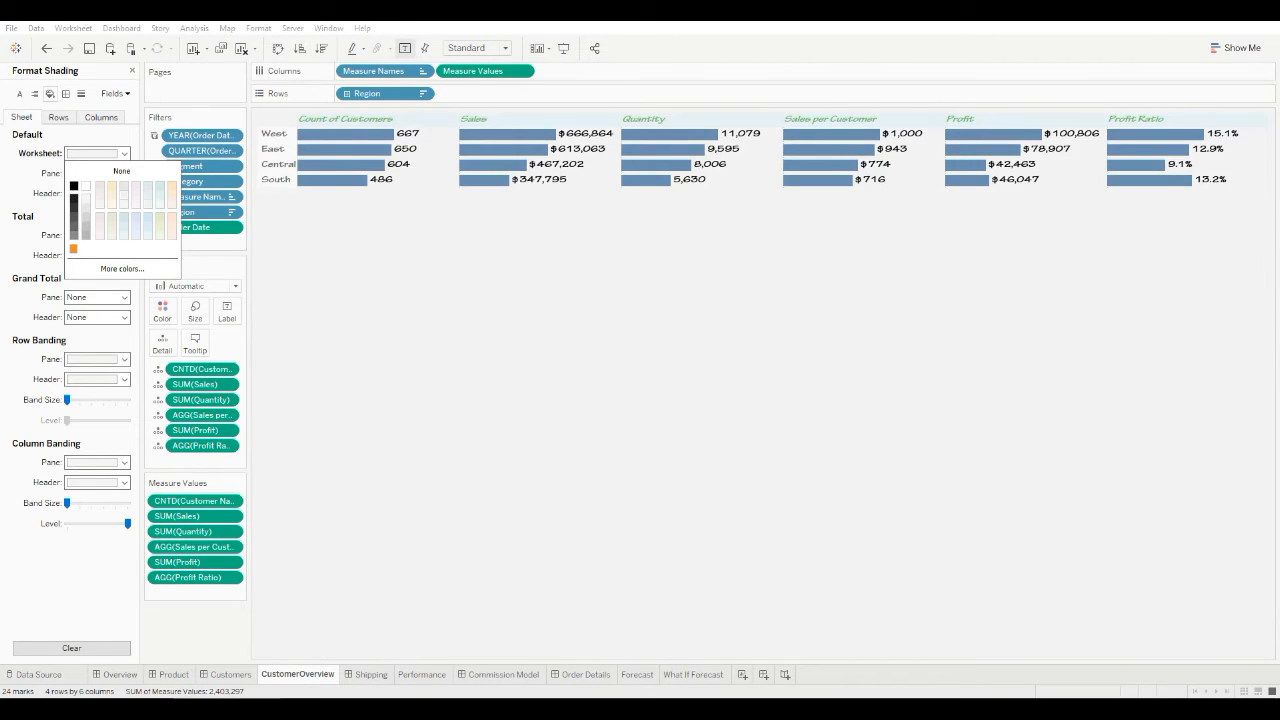
{"action": "left_click", "coordinate": [124, 153]}
- Set the sheet's default pane shading to light lavender blue
{"action": "left_click", "coordinate": [97, 173]}
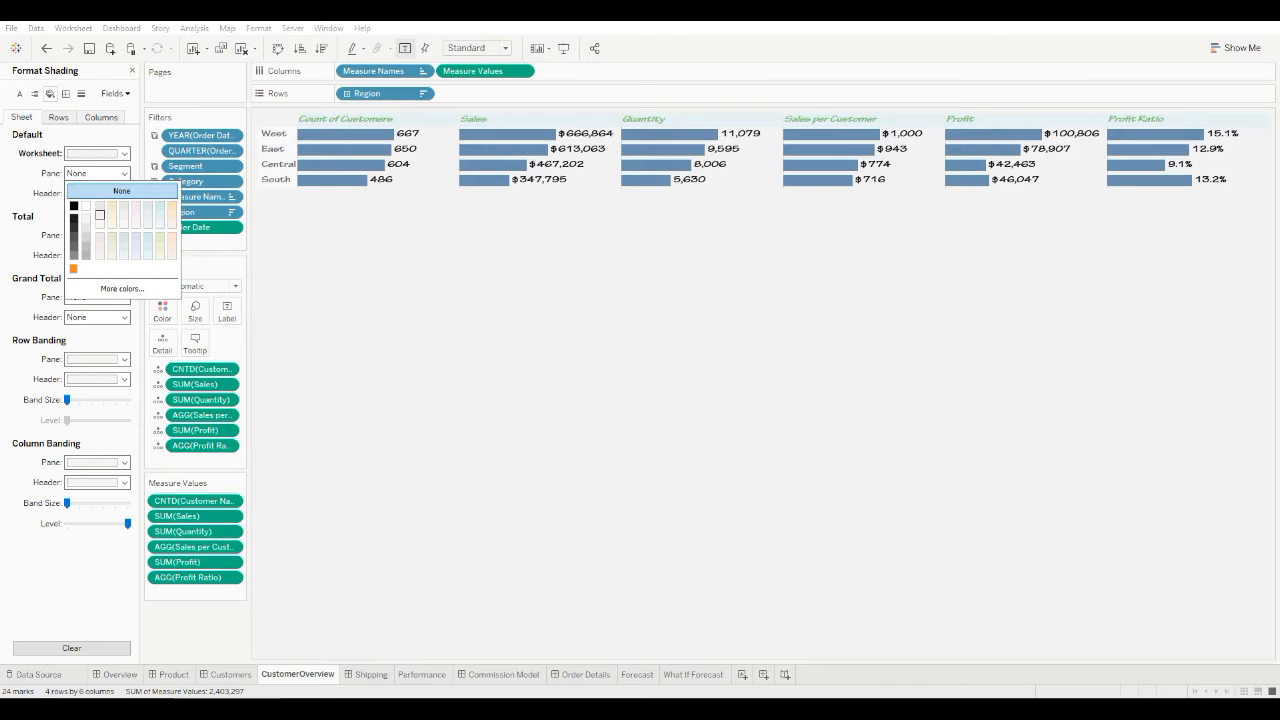
{"action": "left_click", "coordinate": [100, 215]}
{"action": "left_click", "coordinate": [135, 237]}
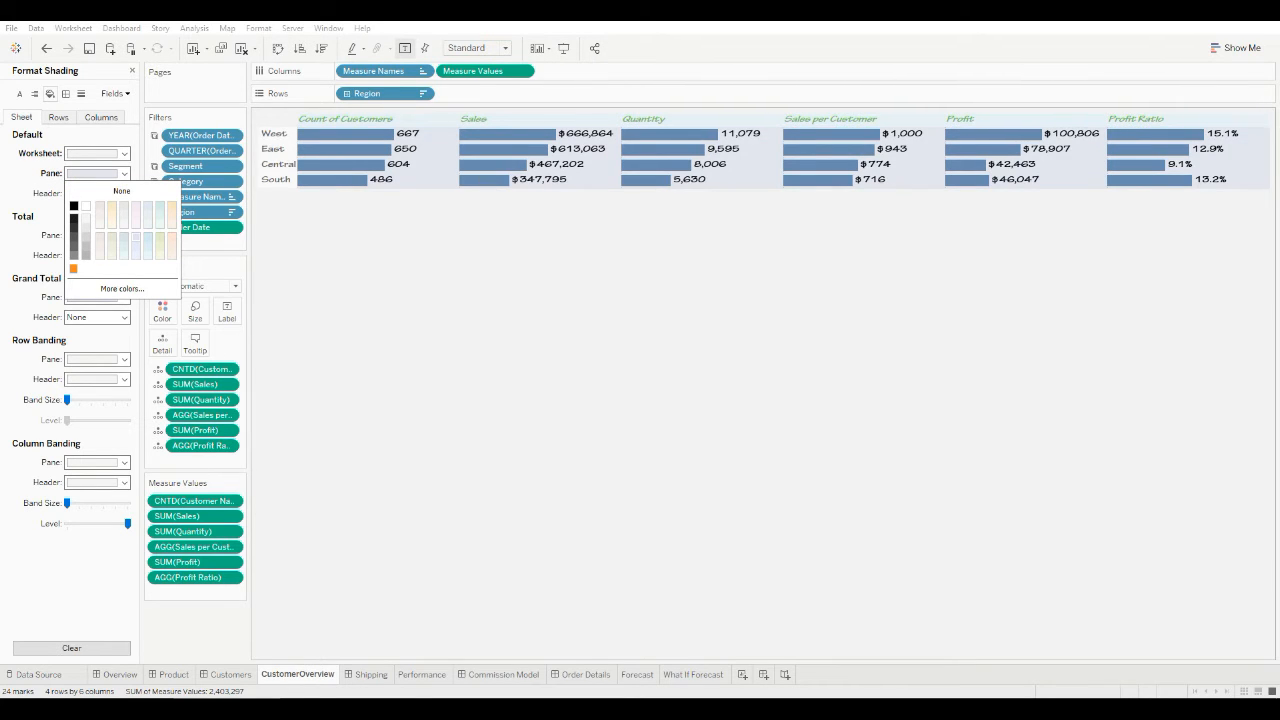
- Set the sheet's default header shading to black
{"action": "left_click", "coordinate": [110, 193]}
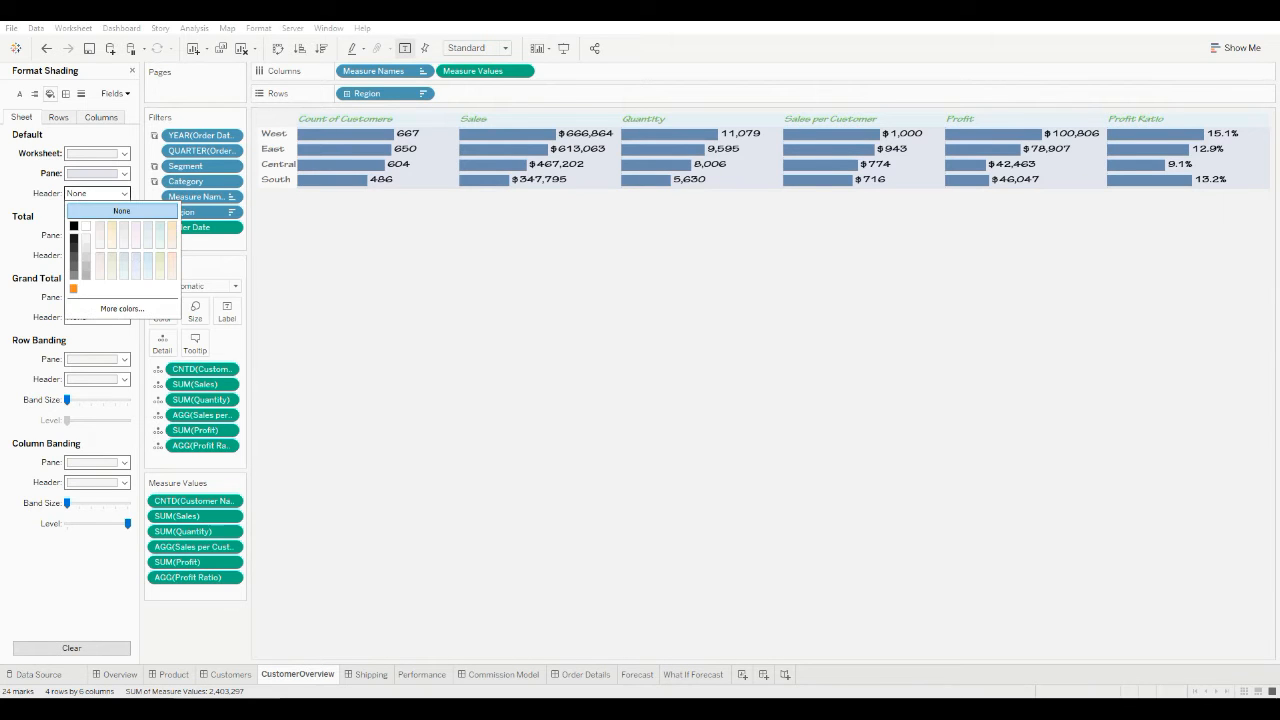
{"action": "left_click", "coordinate": [73, 226]}
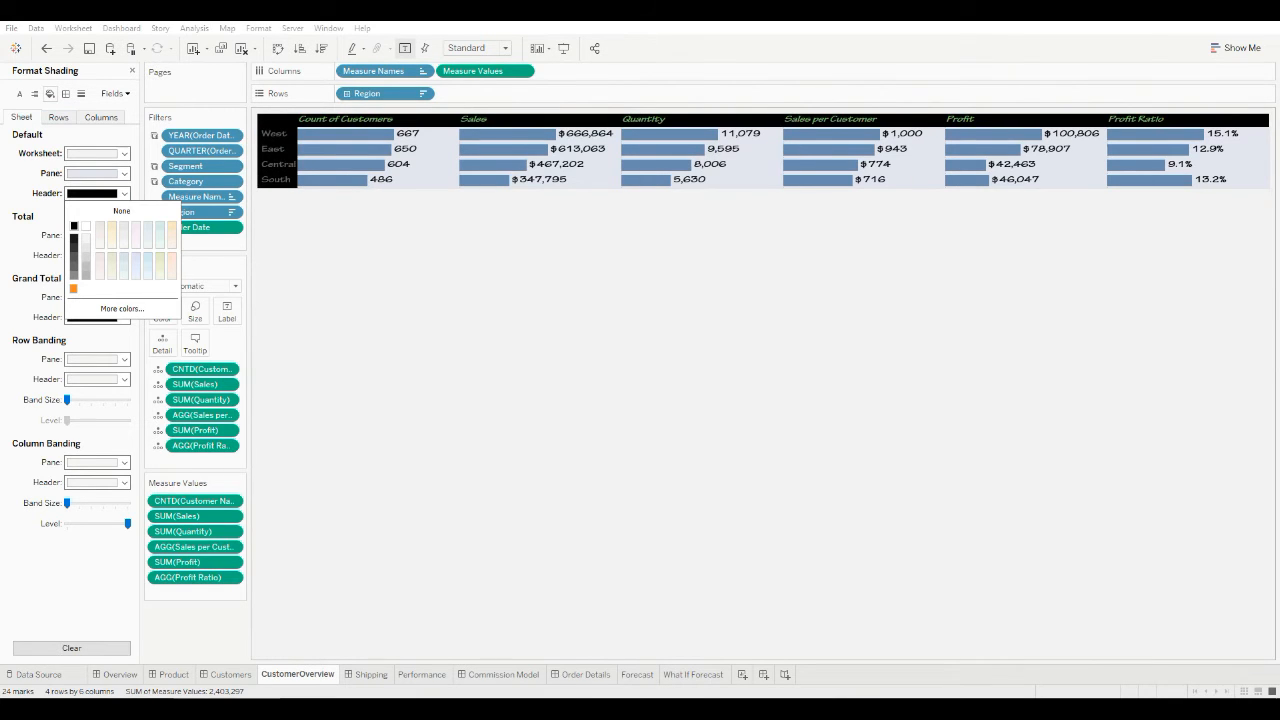
{"action": "mouse_move", "coordinate": [350, 135]}
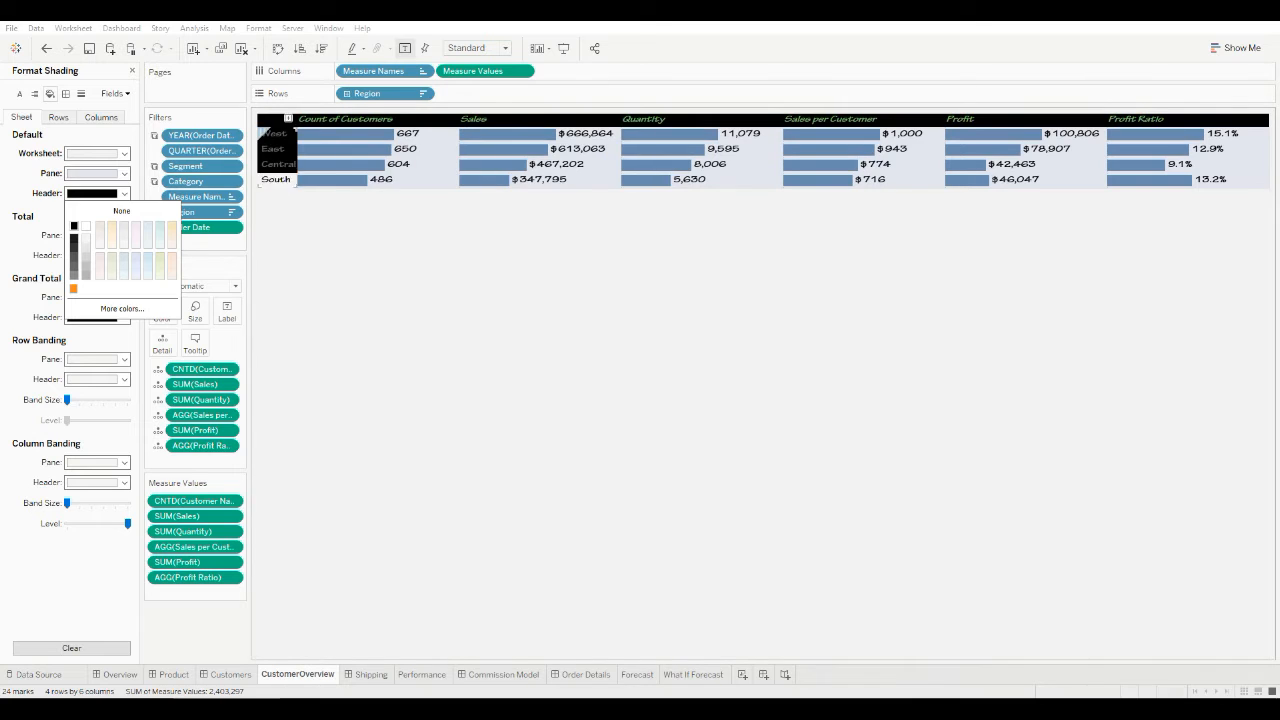
- Change the default header shading to light gray for the rows only
{"action": "left_click", "coordinate": [59, 117]}
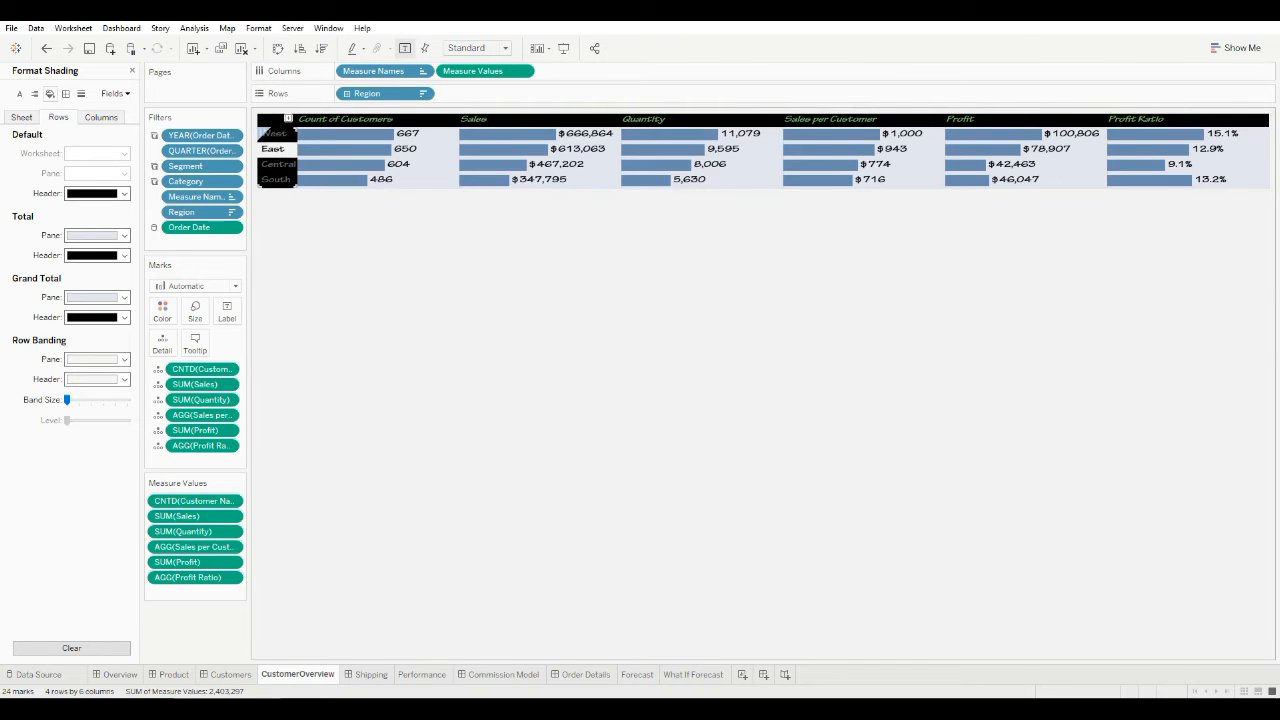
{"action": "left_click", "coordinate": [124, 193]}
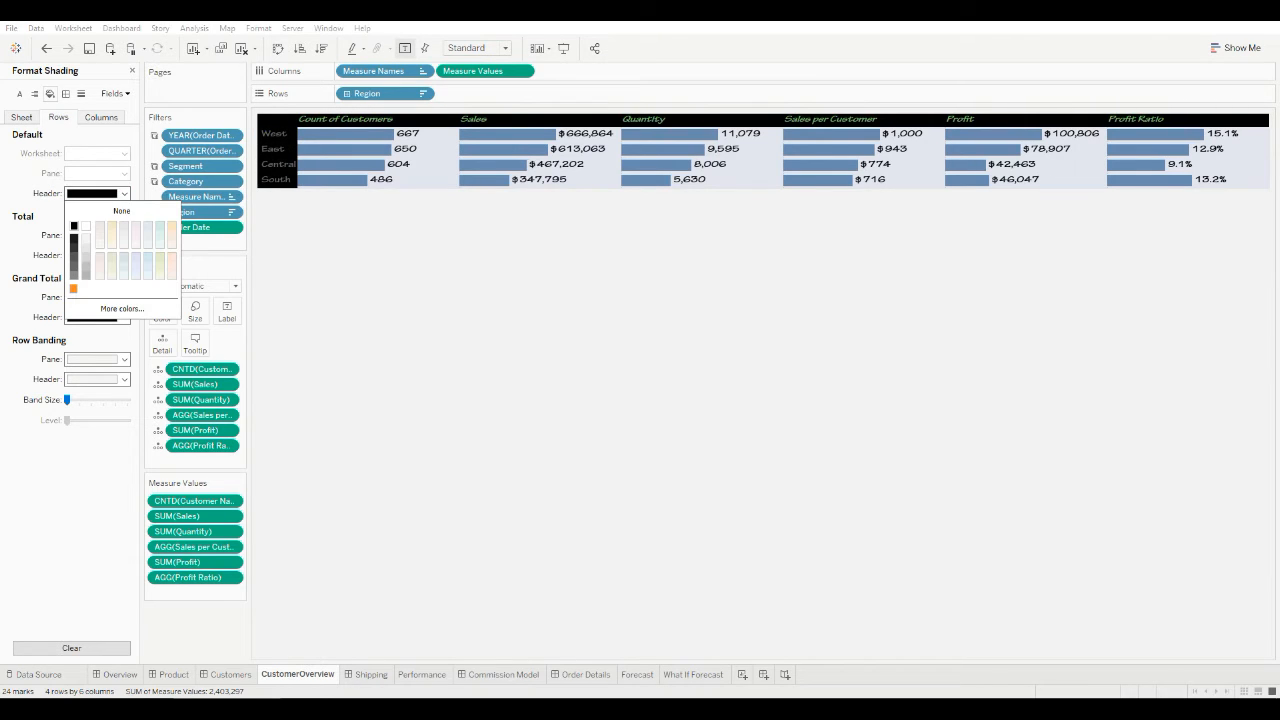
{"action": "left_click", "coordinate": [124, 232]}
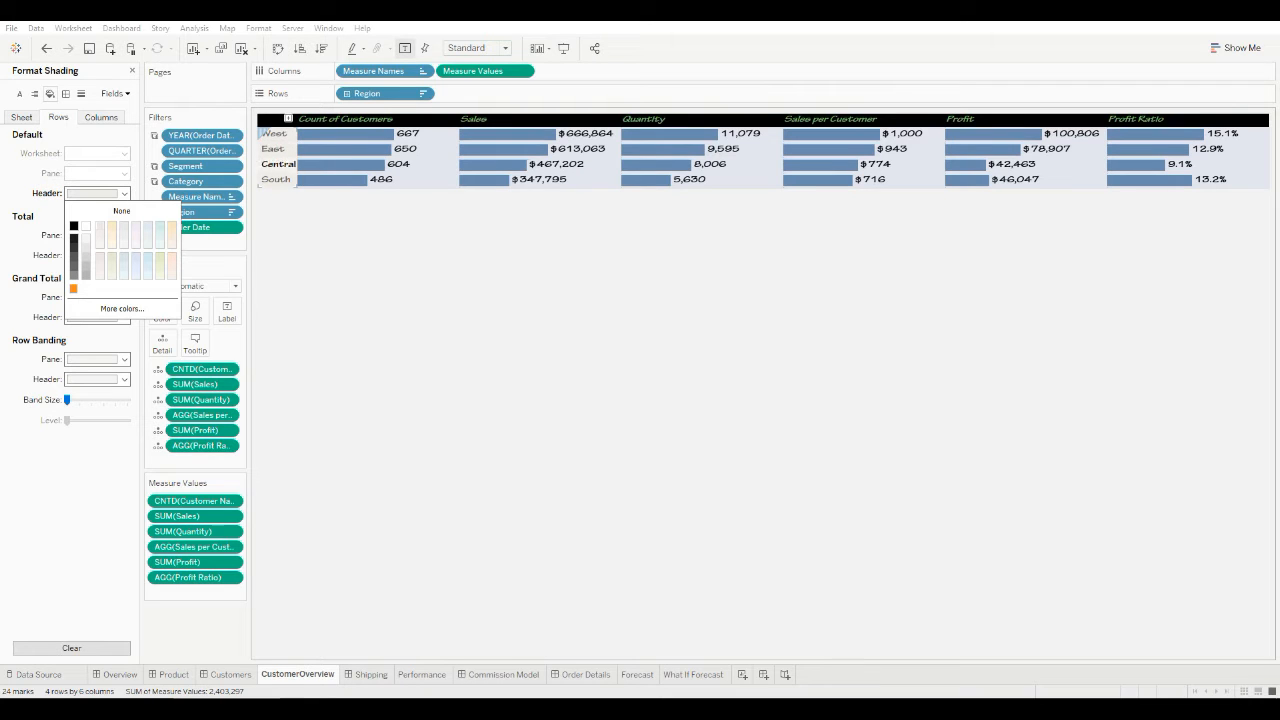
{"action": "left_click", "coordinate": [420, 300]}
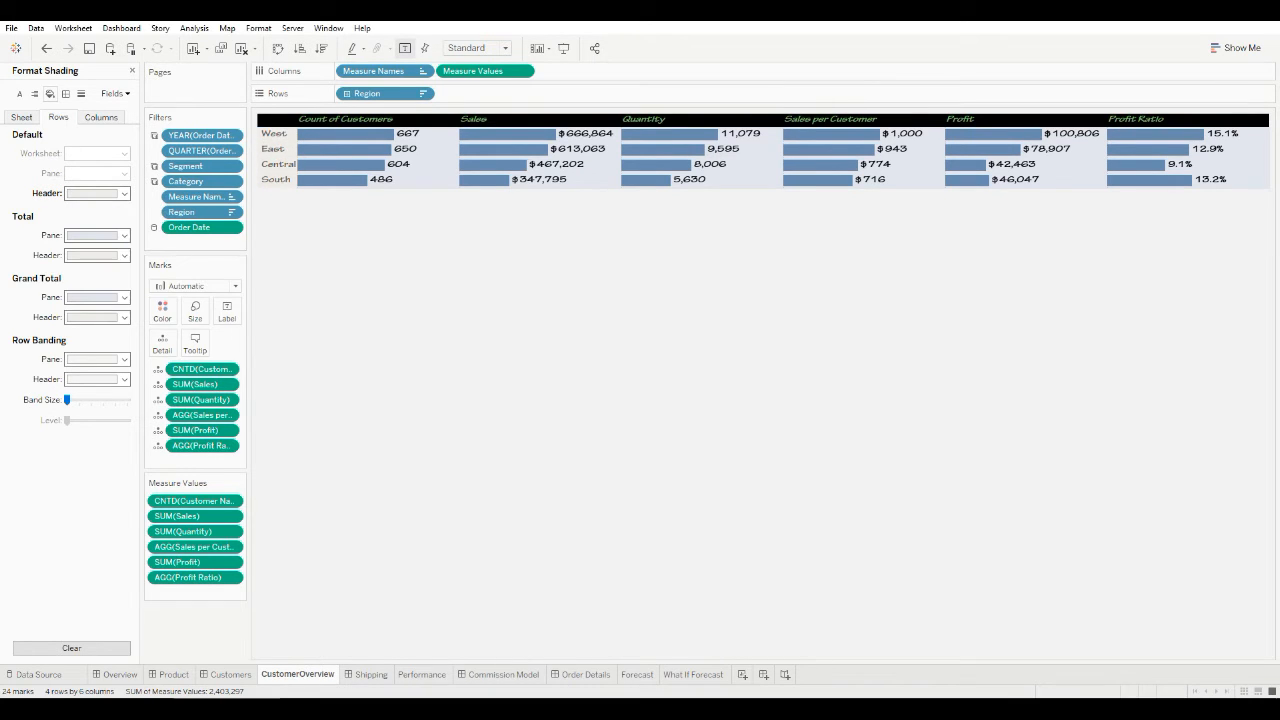
- Change the default header shading to light cream for the columns only
{"action": "left_click", "coordinate": [101, 117]}
{"action": "left_click", "coordinate": [124, 193]}
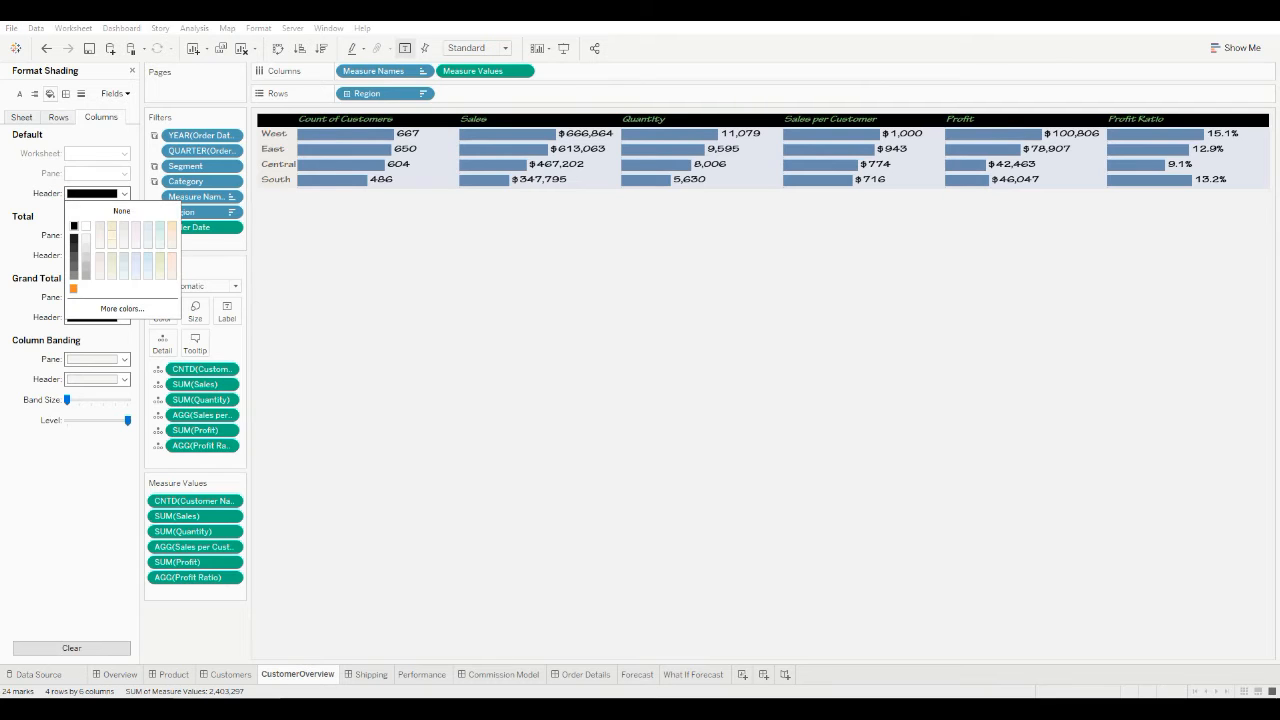
{"action": "left_click", "coordinate": [111, 235]}
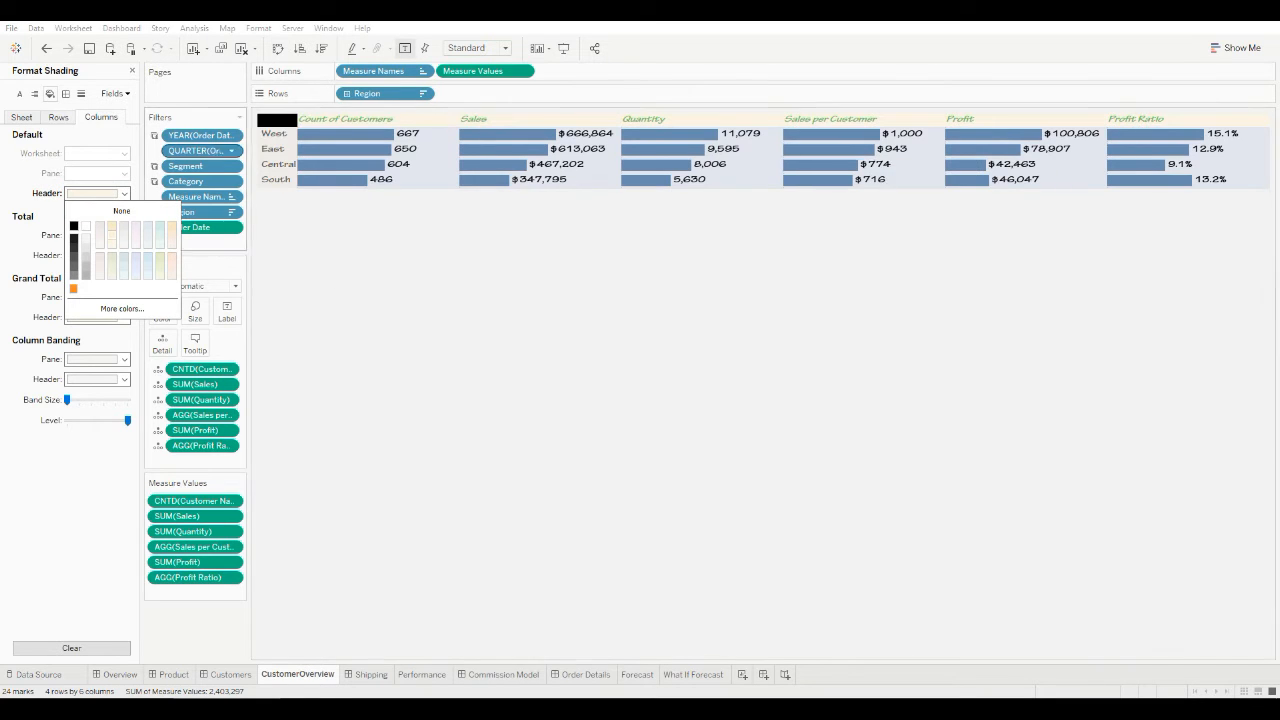
- Give the sheet's default cells a dashed border in black with the thickest line width
{"action": "left_click", "coordinate": [65, 93]}
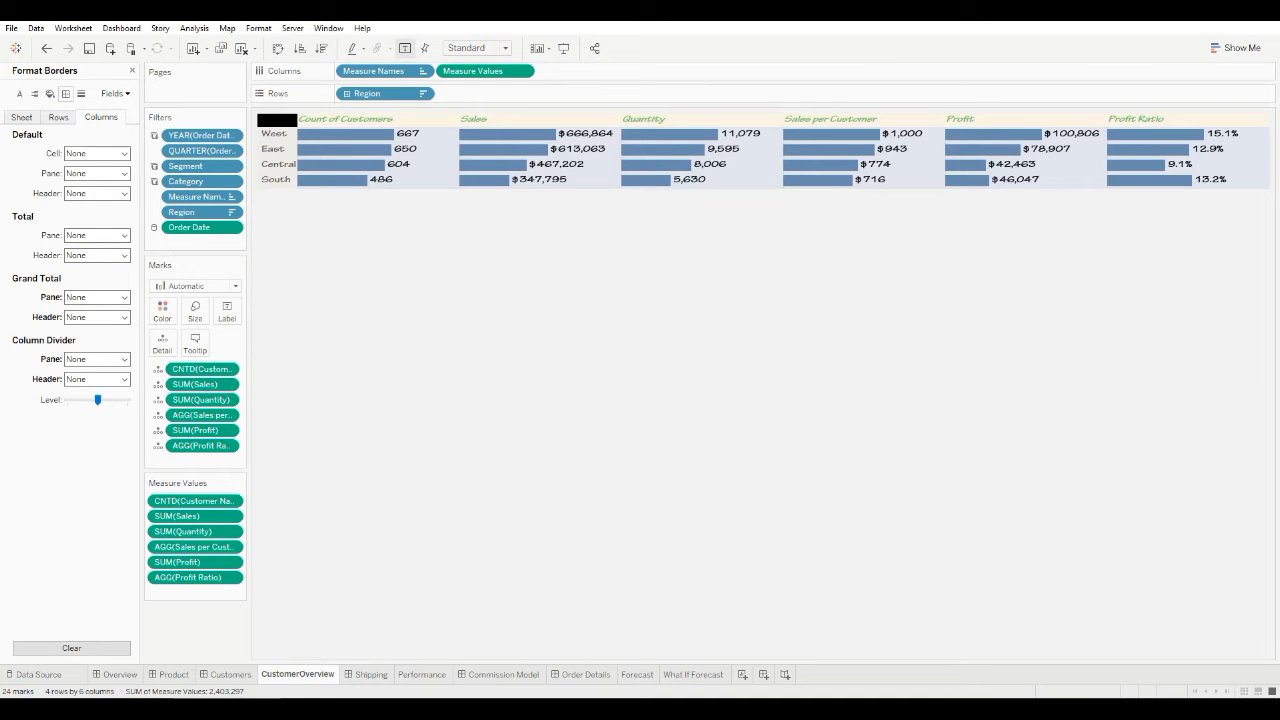
{"action": "left_click", "coordinate": [22, 117]}
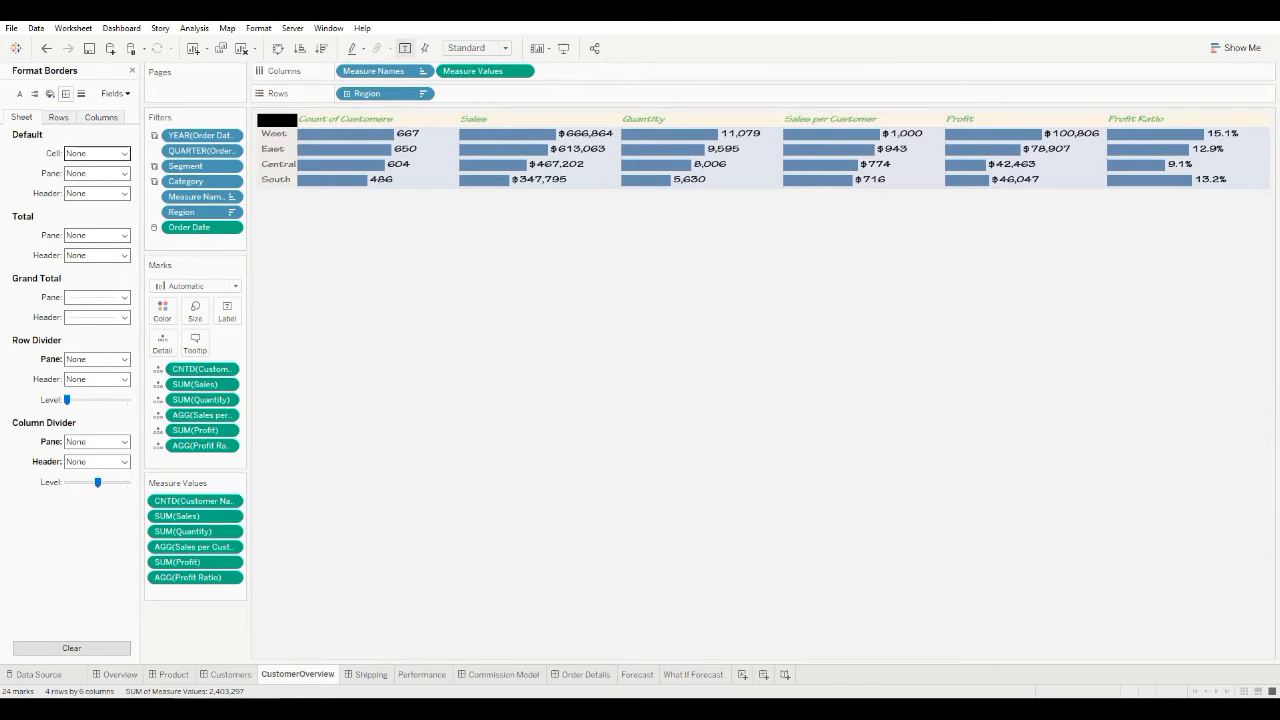
{"action": "left_click", "coordinate": [96, 153]}
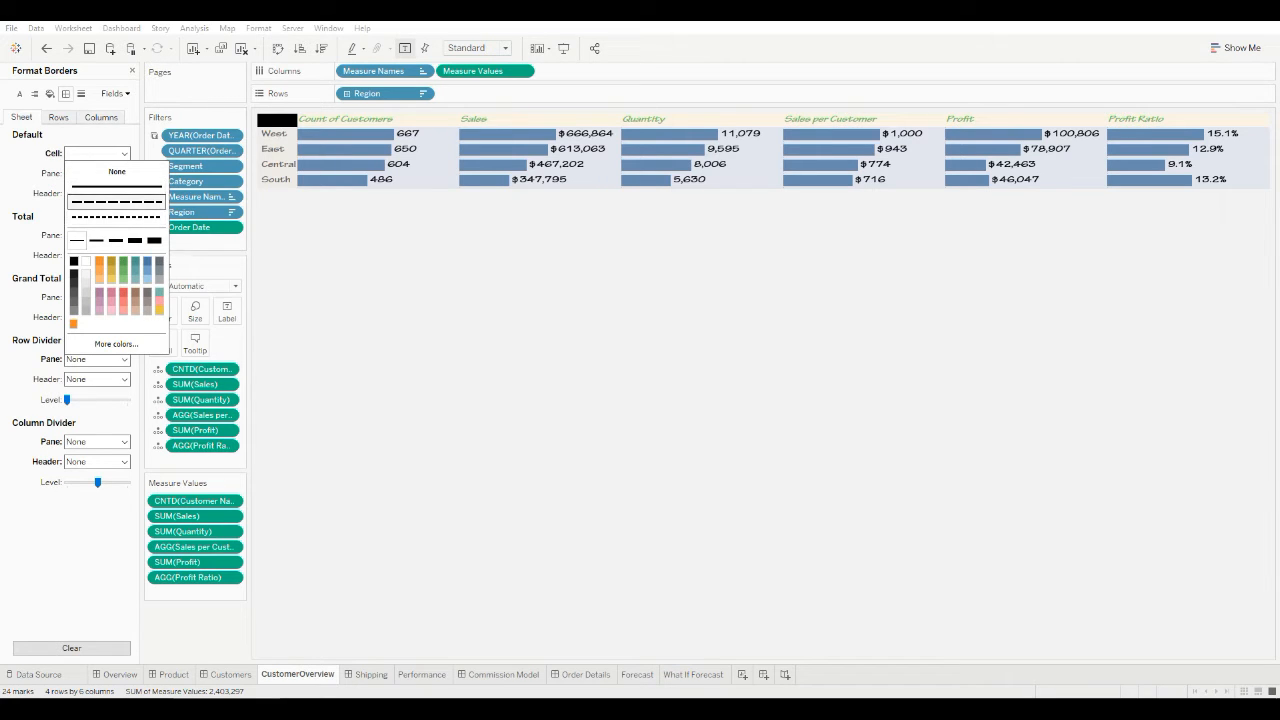
{"action": "left_click", "coordinate": [154, 240]}
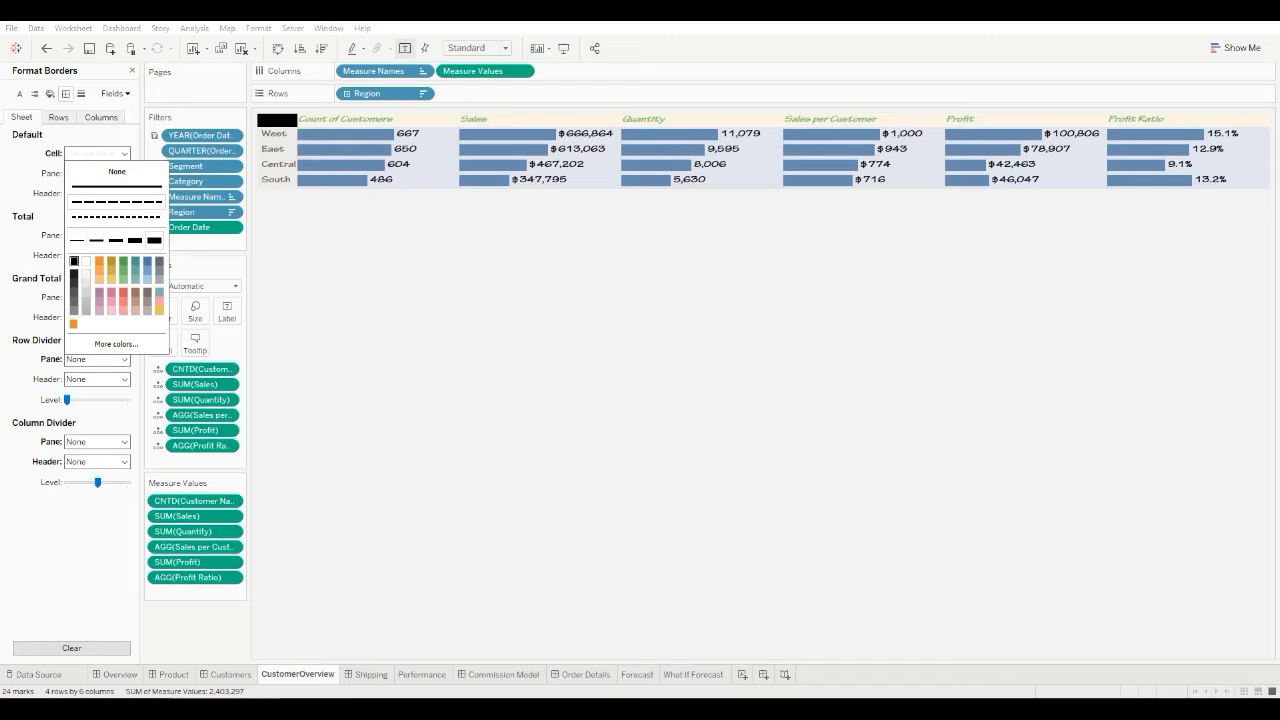
{"action": "left_click", "coordinate": [74, 261]}
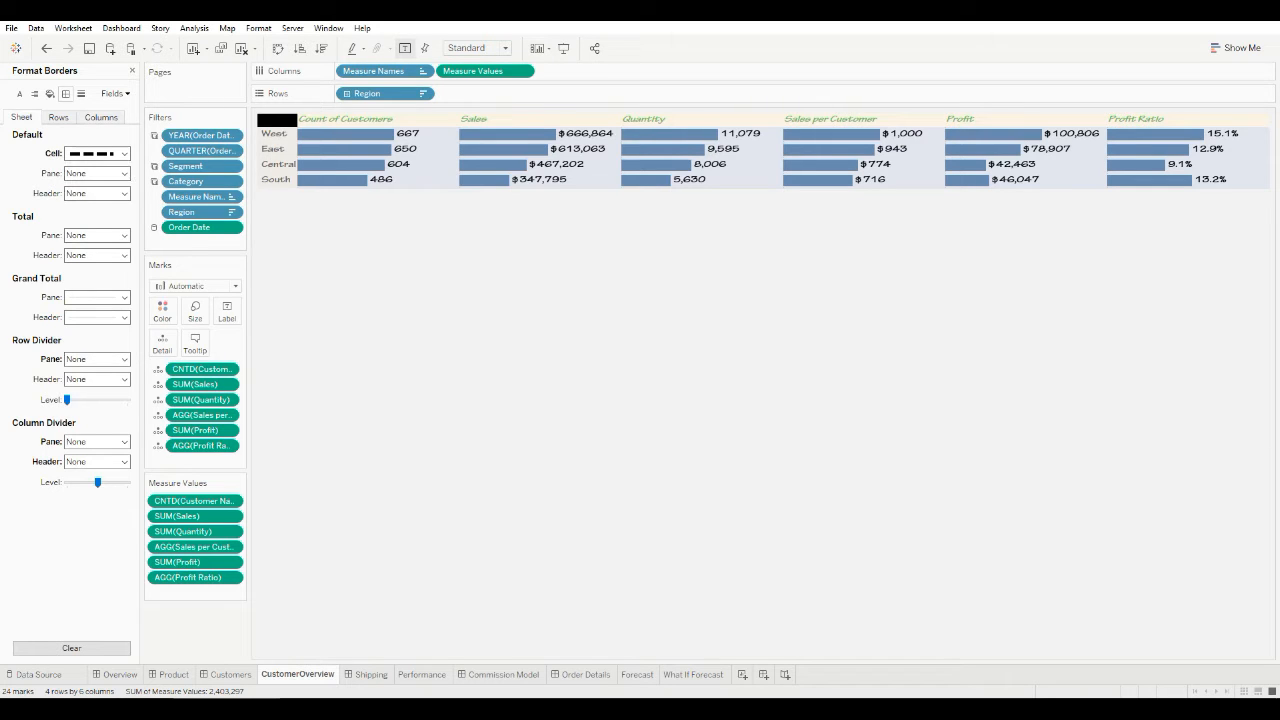
- Add a solid border to the sheet's default pane and change the default cell border to a solid line
{"action": "left_click", "coordinate": [98, 173]}
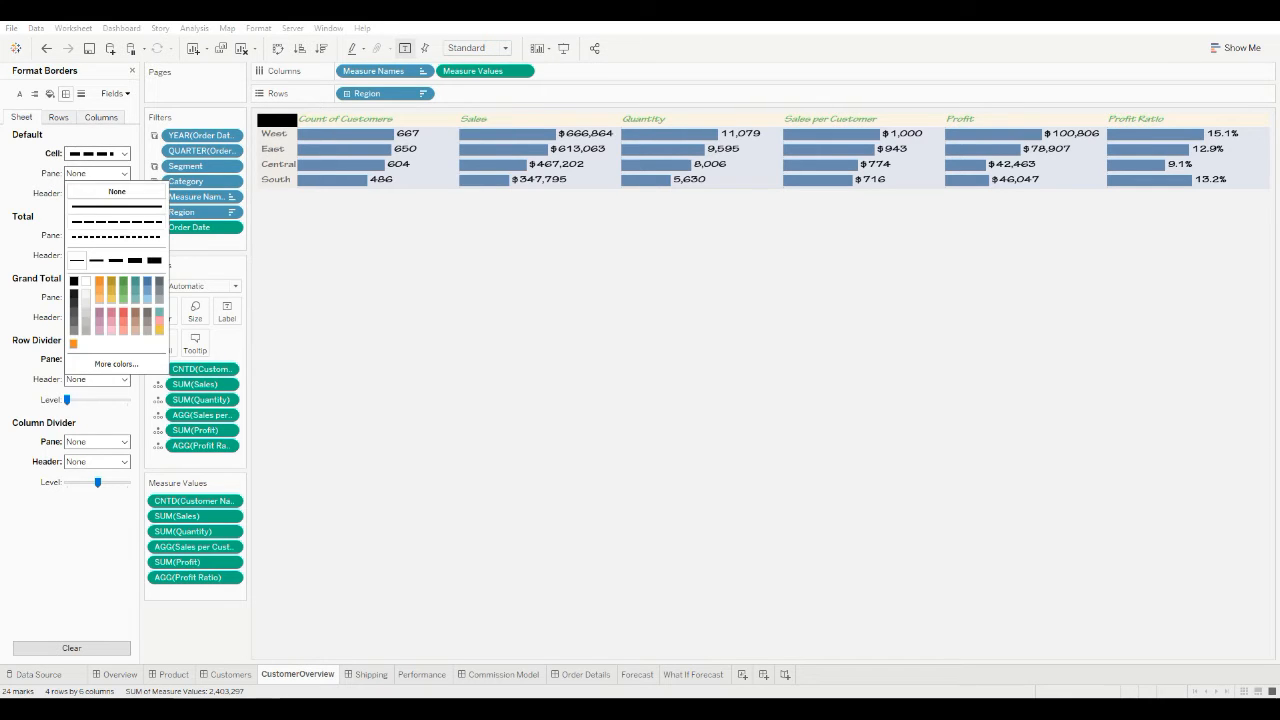
{"action": "left_click", "coordinate": [115, 206]}
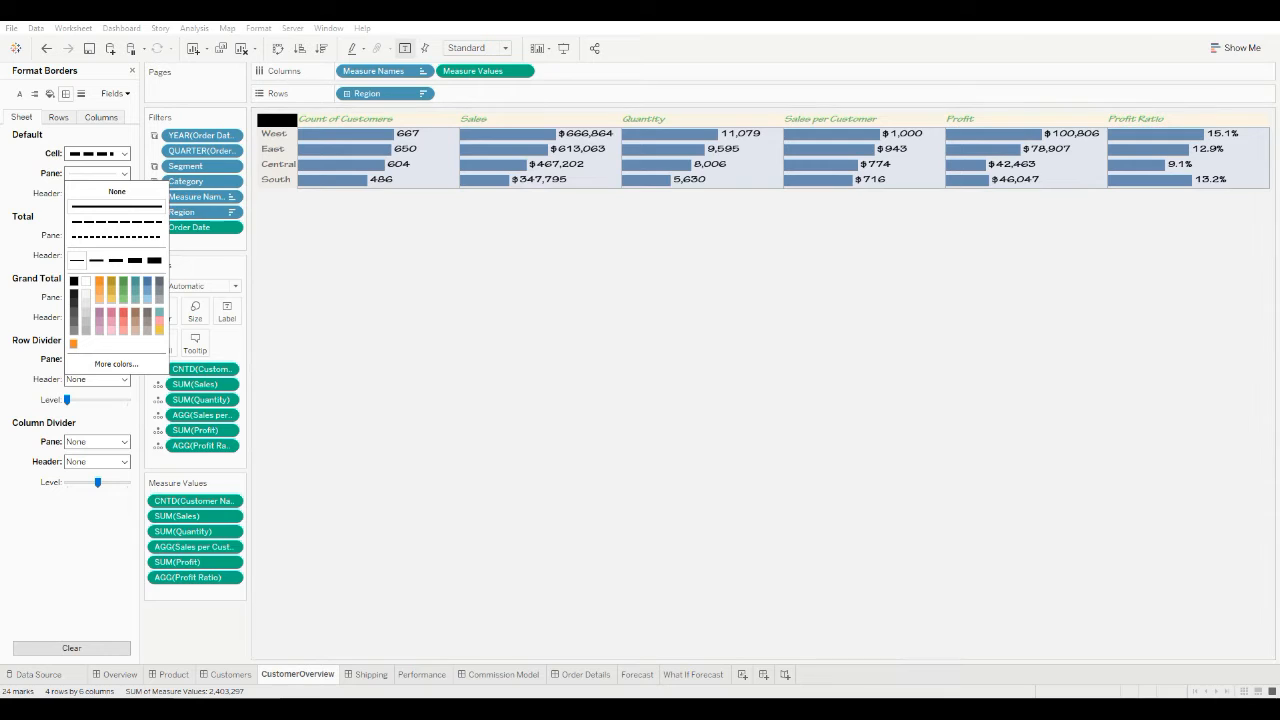
{"action": "left_click", "coordinate": [124, 154]}
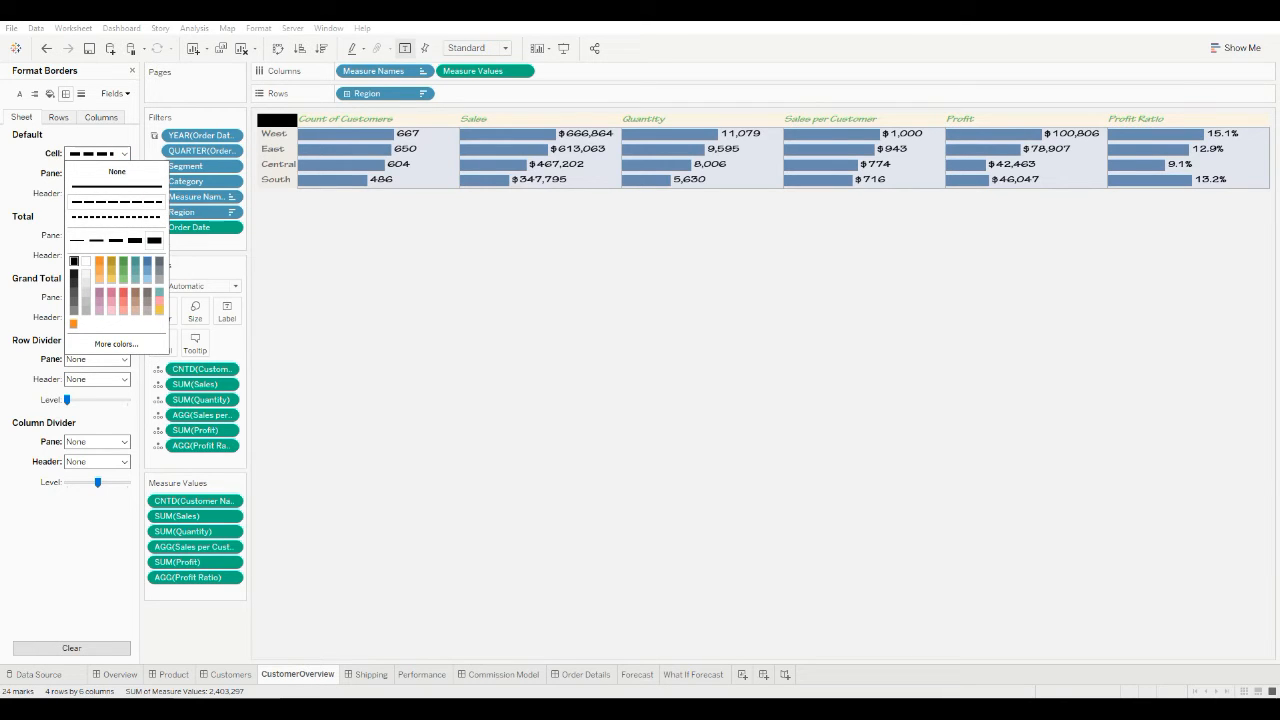
{"action": "left_click", "coordinate": [117, 187]}
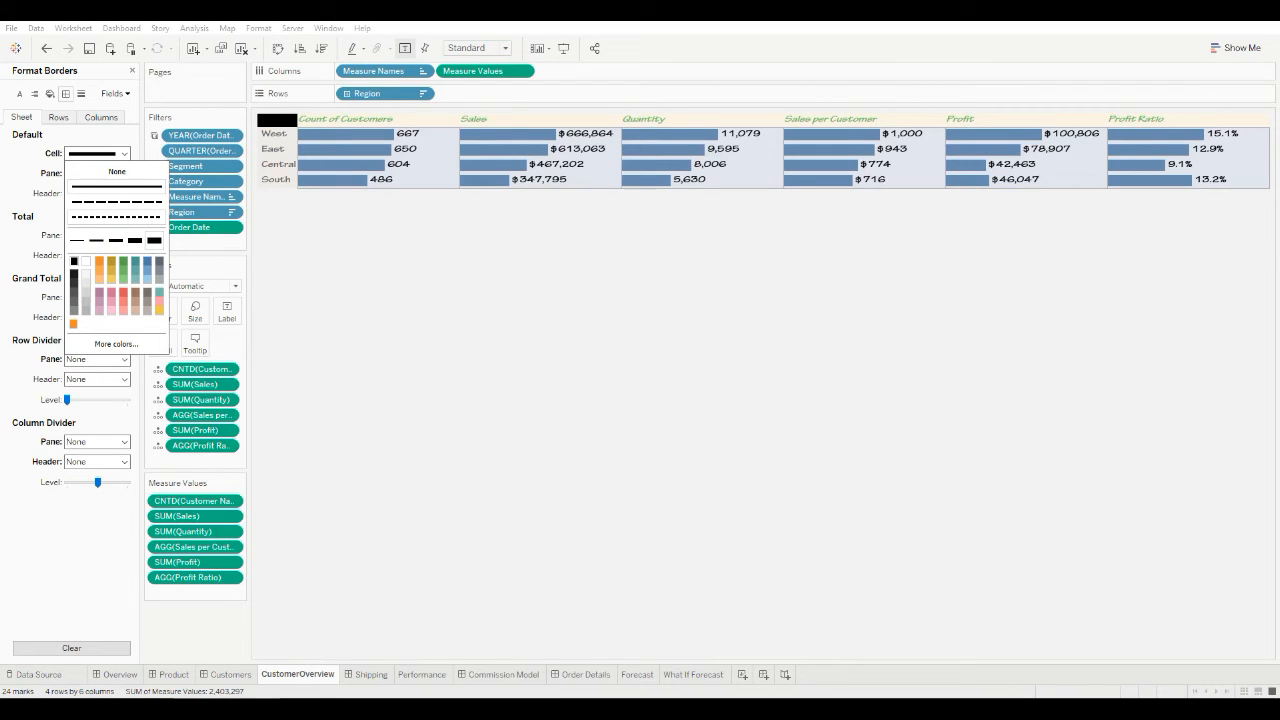
{"action": "key", "text": "Escape"}
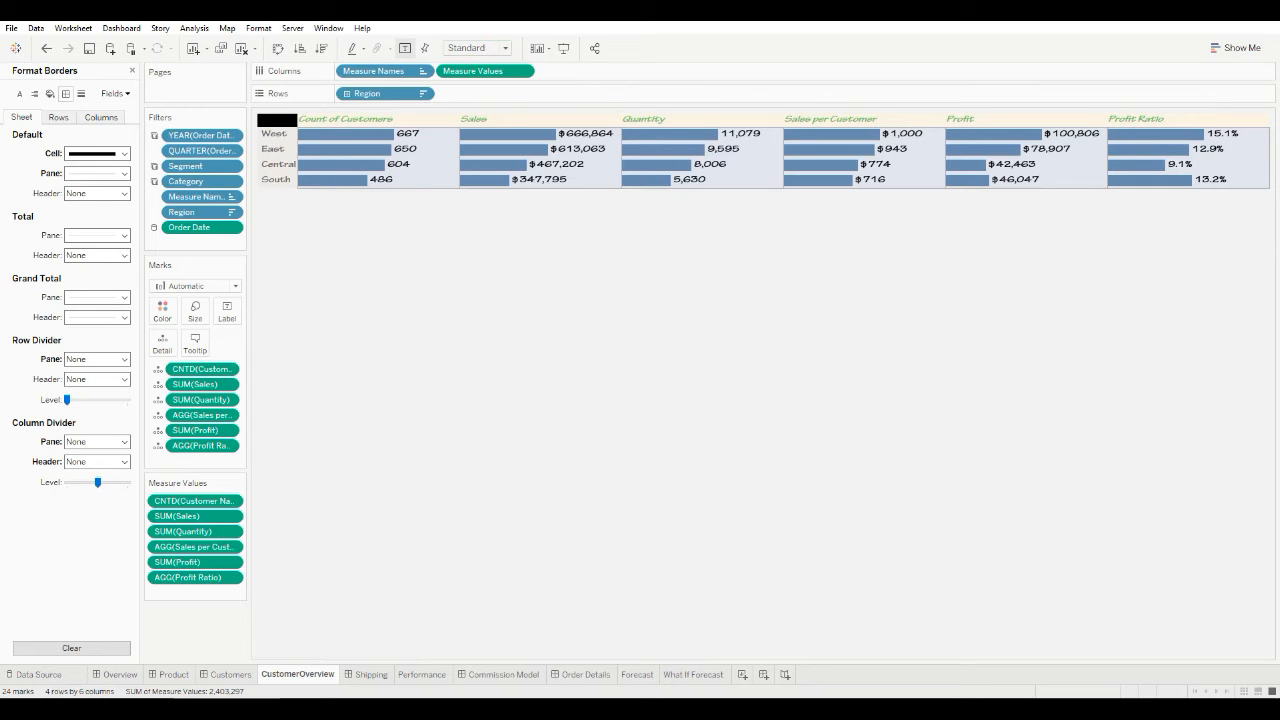
- Adjust the sheet's default pane border and view the border options for rows and columns
{"action": "left_click", "coordinate": [97, 173]}
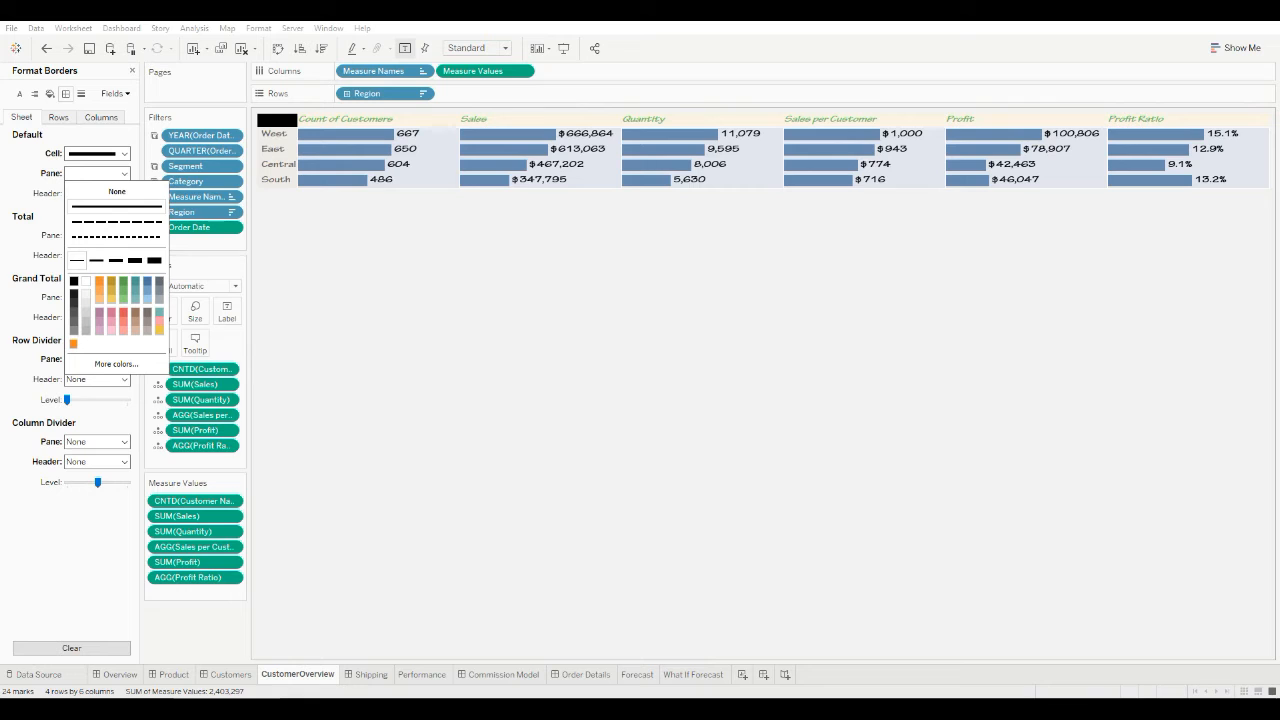
{"action": "left_click", "coordinate": [58, 117]}
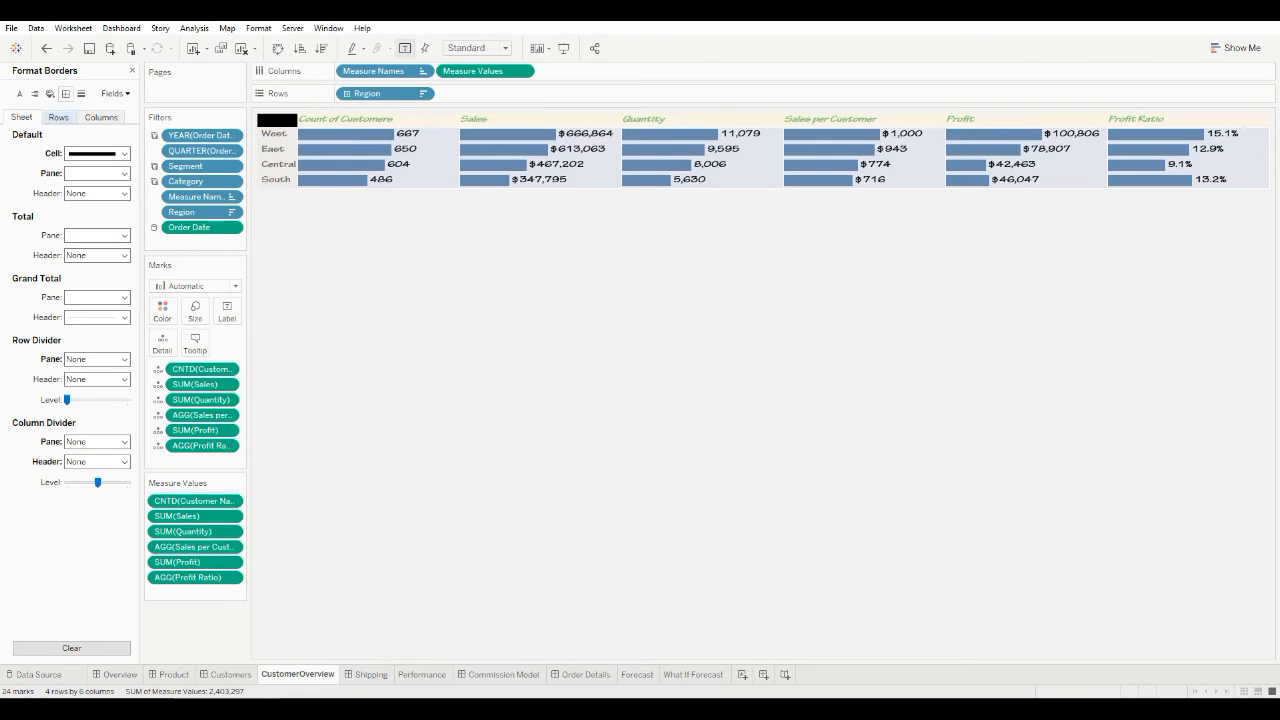
{"action": "left_click", "coordinate": [58, 117]}
{"action": "left_click", "coordinate": [100, 117]}
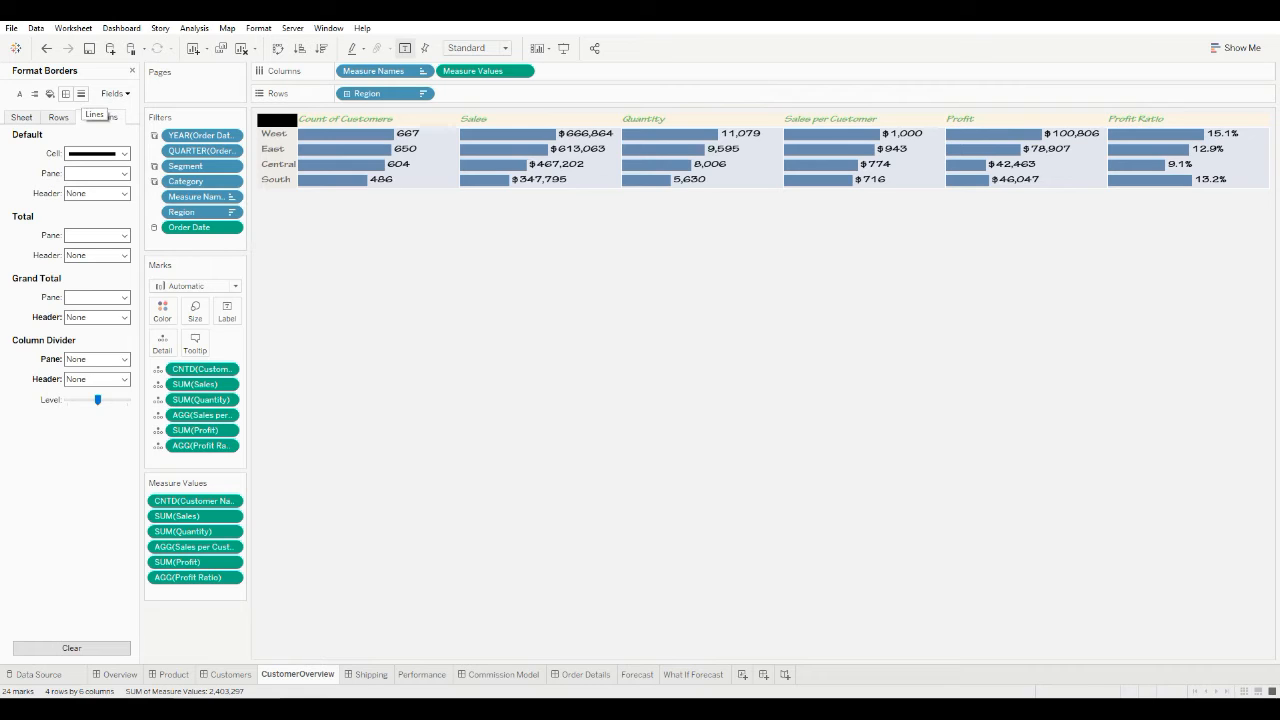
- Try a solid line style for the sheet's grid lines and set them back to None
{"action": "left_click", "coordinate": [81, 93]}
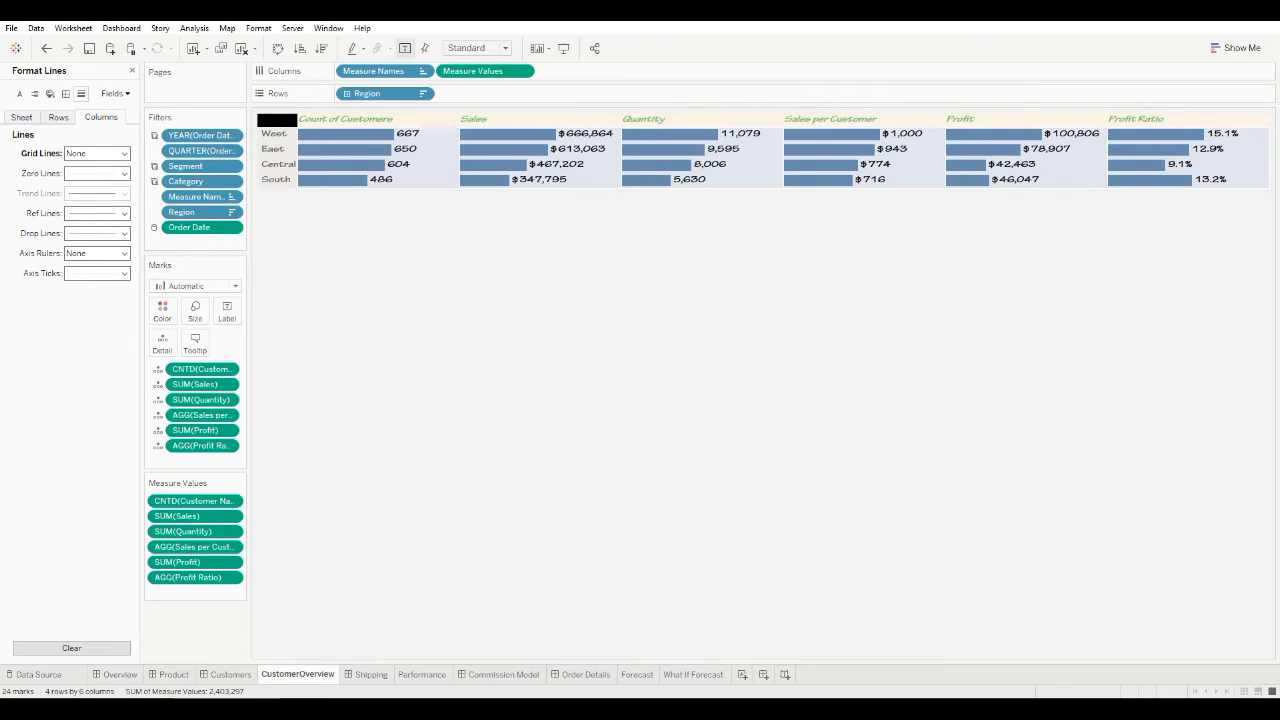
{"action": "left_click", "coordinate": [21, 117]}
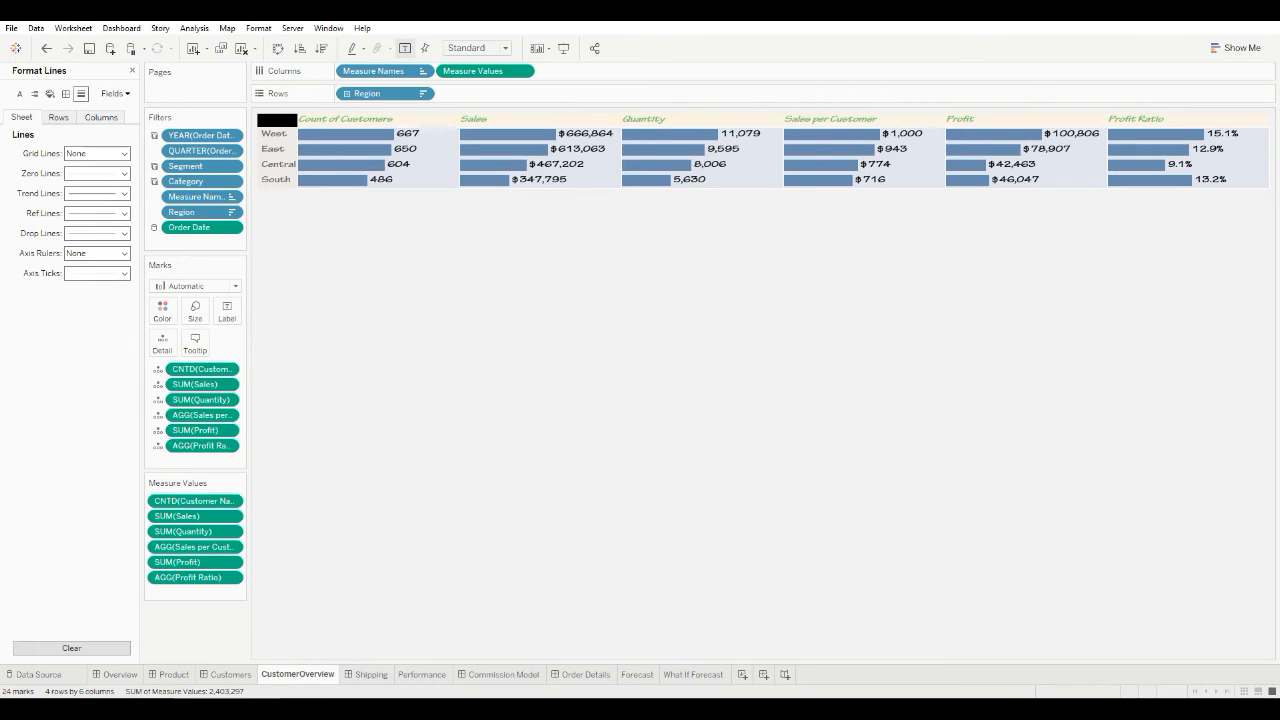
{"action": "left_click", "coordinate": [98, 154]}
{"action": "left_click", "coordinate": [117, 187]}
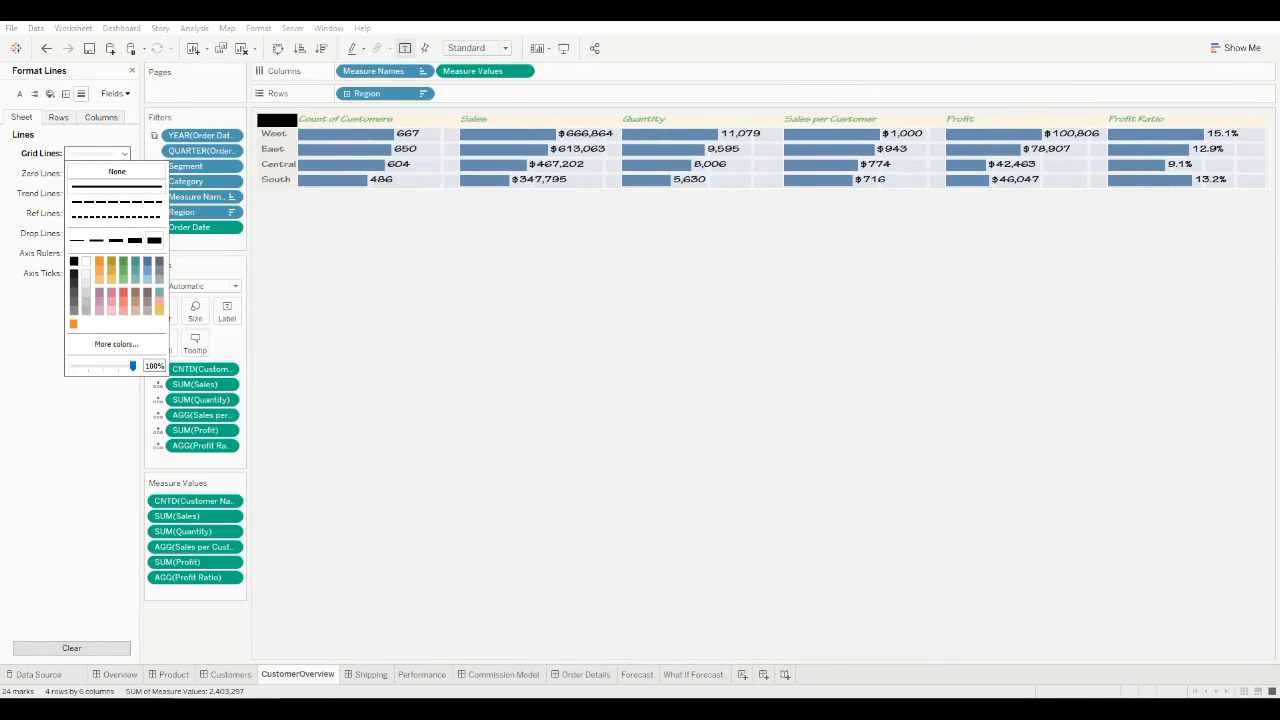
{"action": "left_click", "coordinate": [117, 171]}
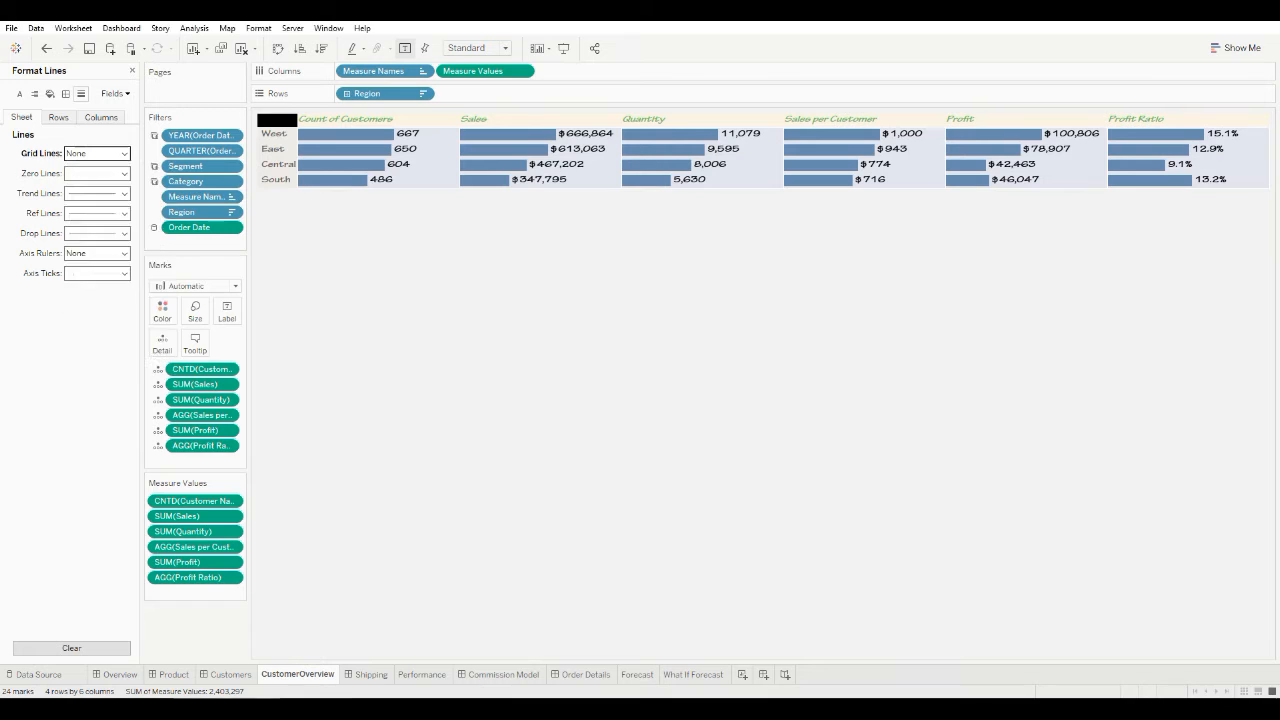
- Try black grid lines across the sheet and turn them off again
{"action": "left_click", "coordinate": [97, 153]}
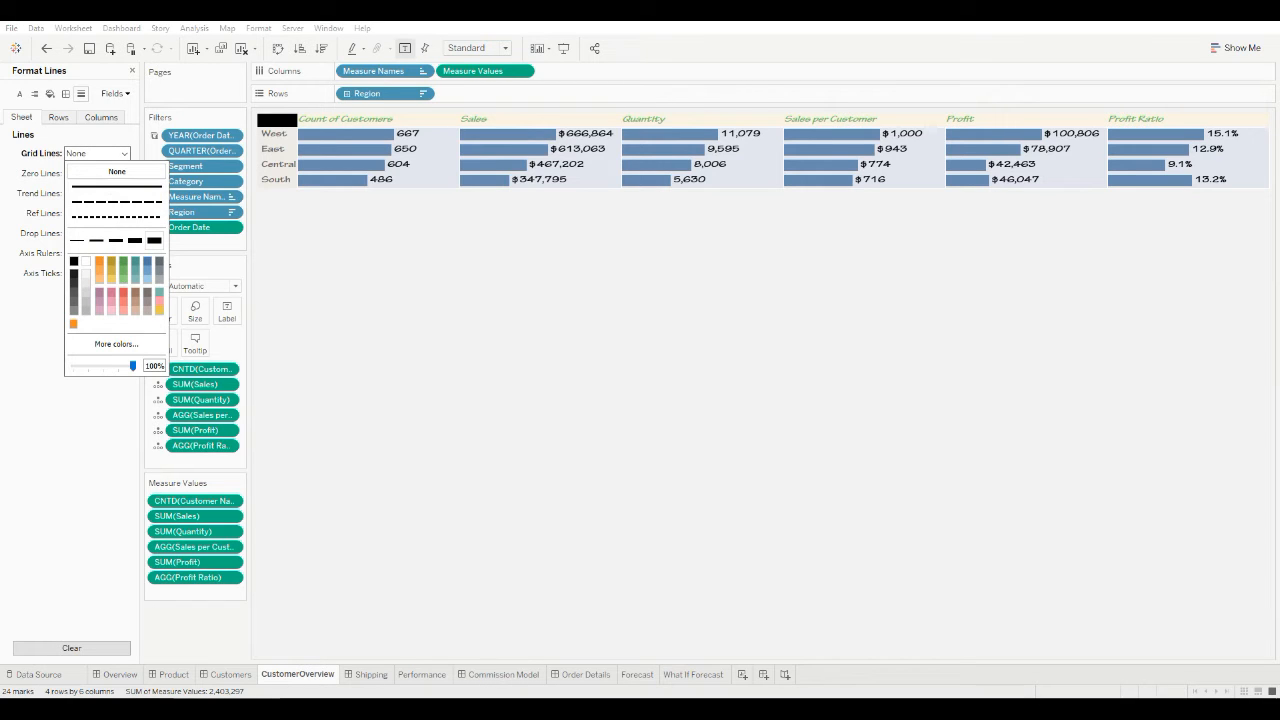
{"action": "left_click", "coordinate": [73, 261]}
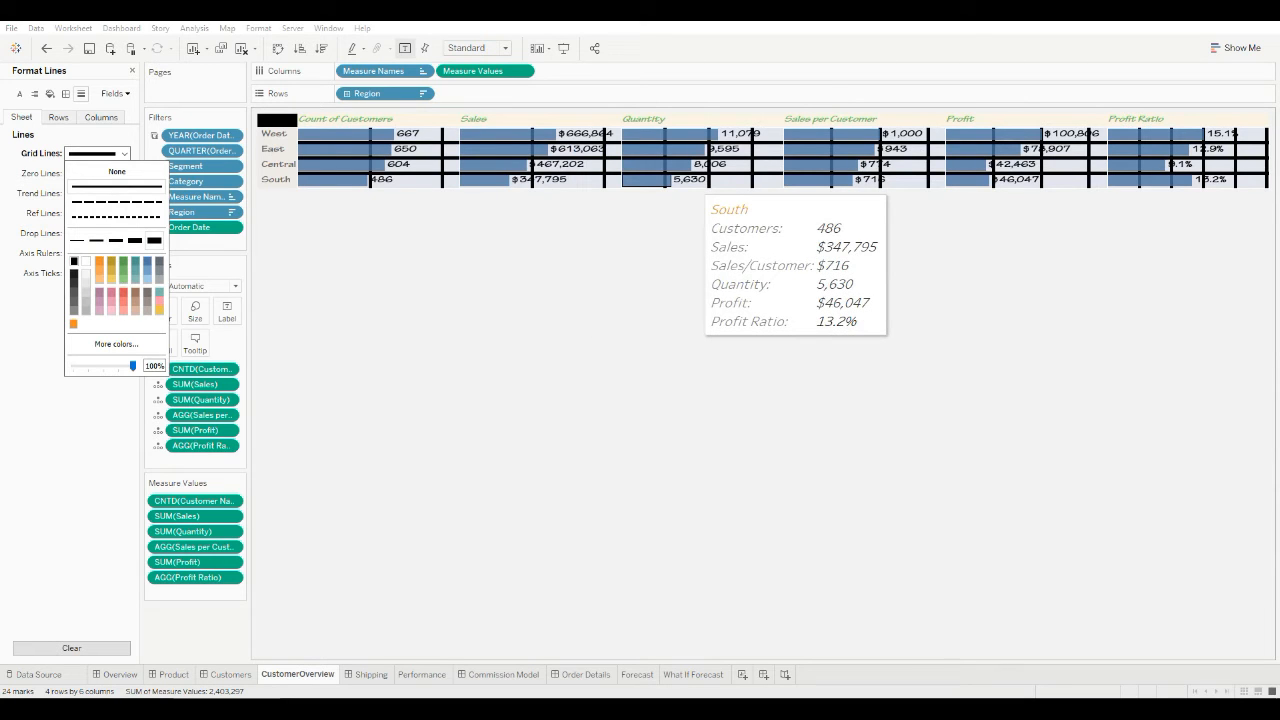
{"action": "left_click", "coordinate": [117, 171]}
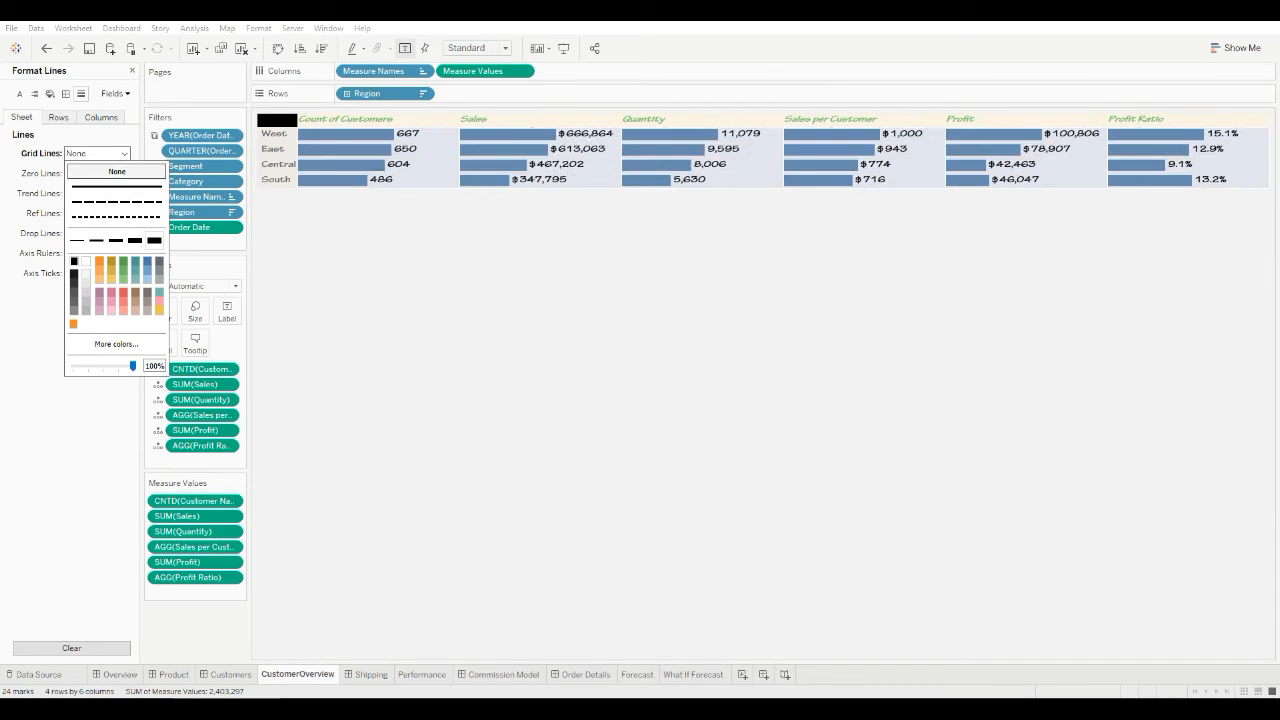
{"action": "left_click", "coordinate": [124, 154]}
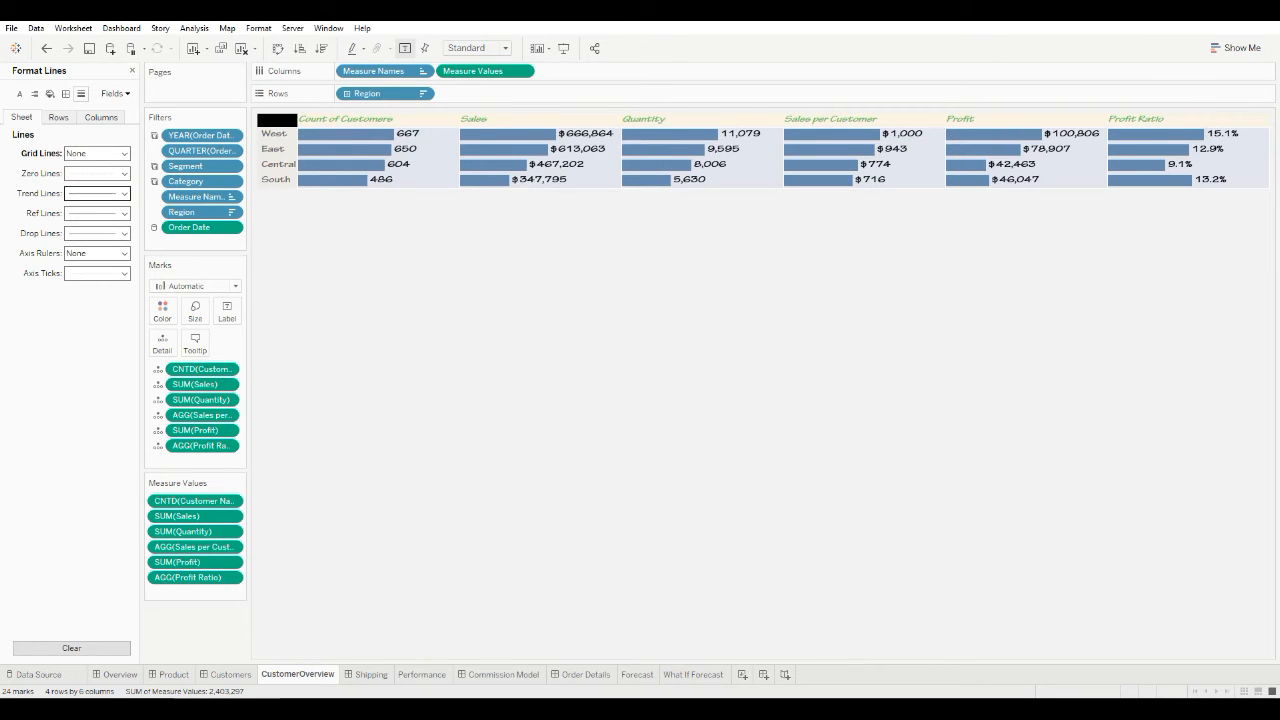
- View the line formatting options for the rows, the columns and the whole sheet
{"action": "left_click", "coordinate": [59, 118]}
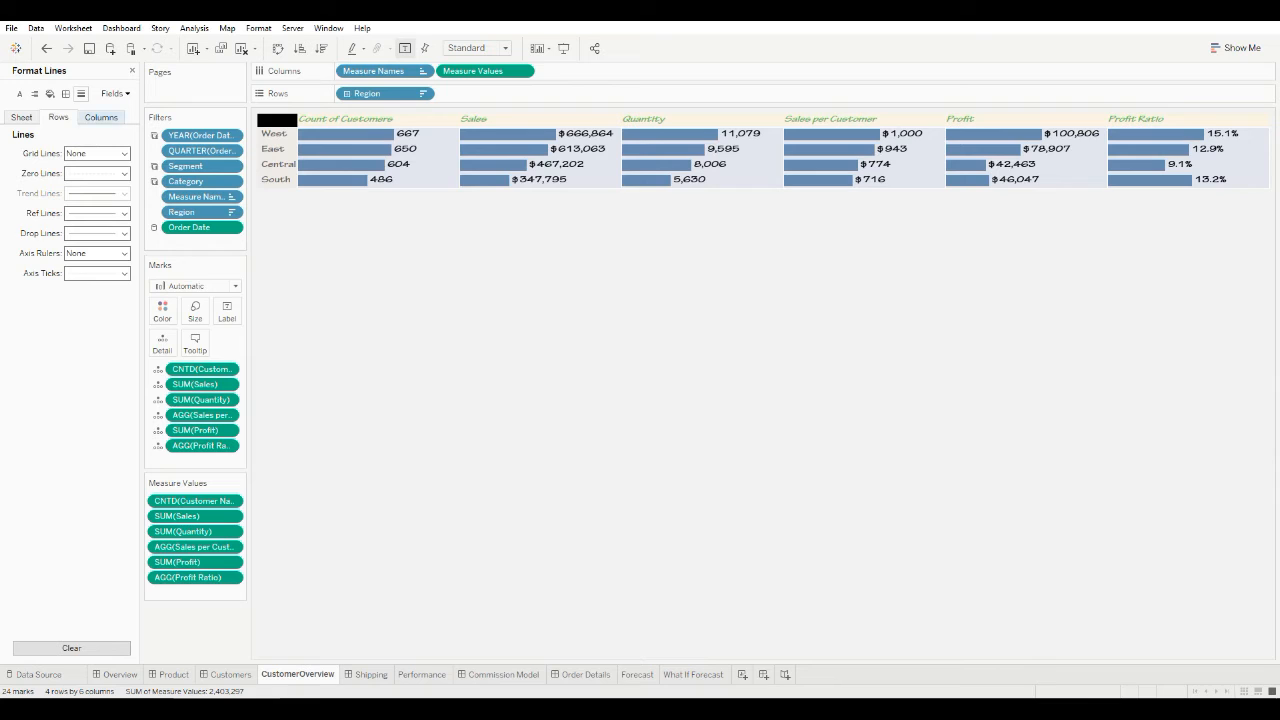
{"action": "left_click", "coordinate": [101, 118]}
{"action": "left_click", "coordinate": [21, 117]}
- Open formatting for the SUM(Sales) field and set its default axis font to size 24 without bold or italic
{"action": "left_click", "coordinate": [114, 93]}
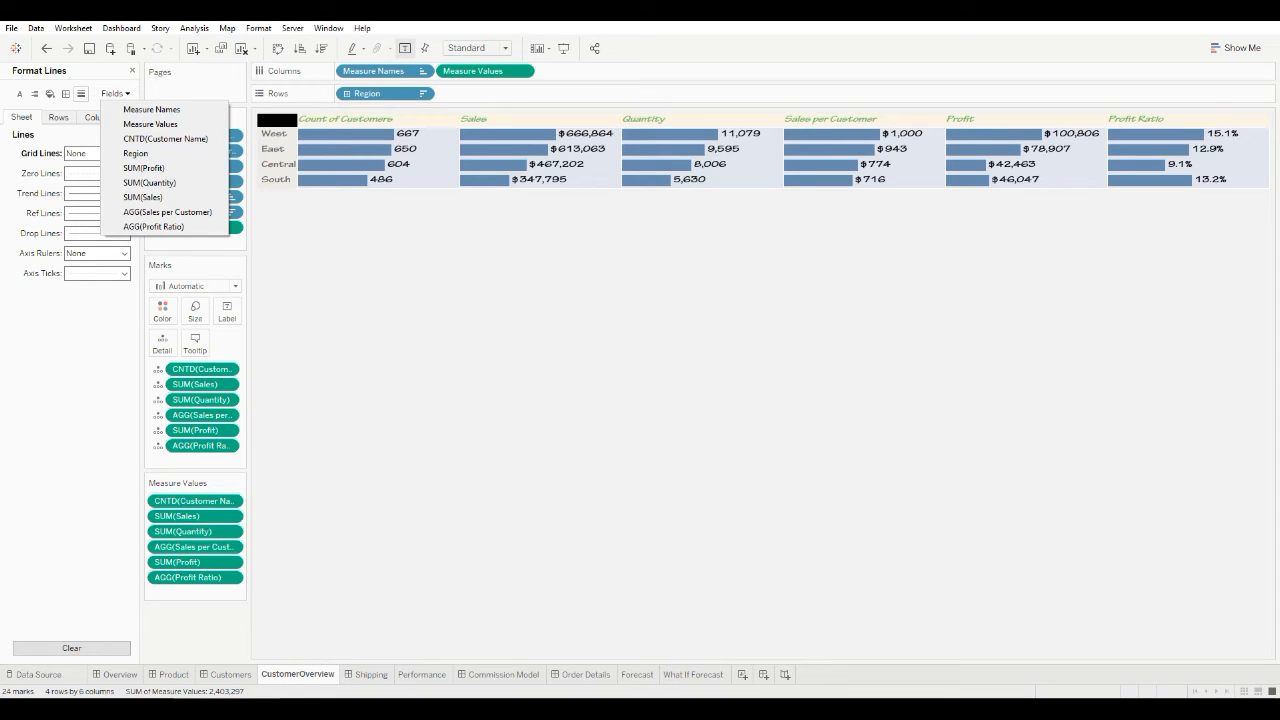
{"action": "left_click", "coordinate": [116, 94]}
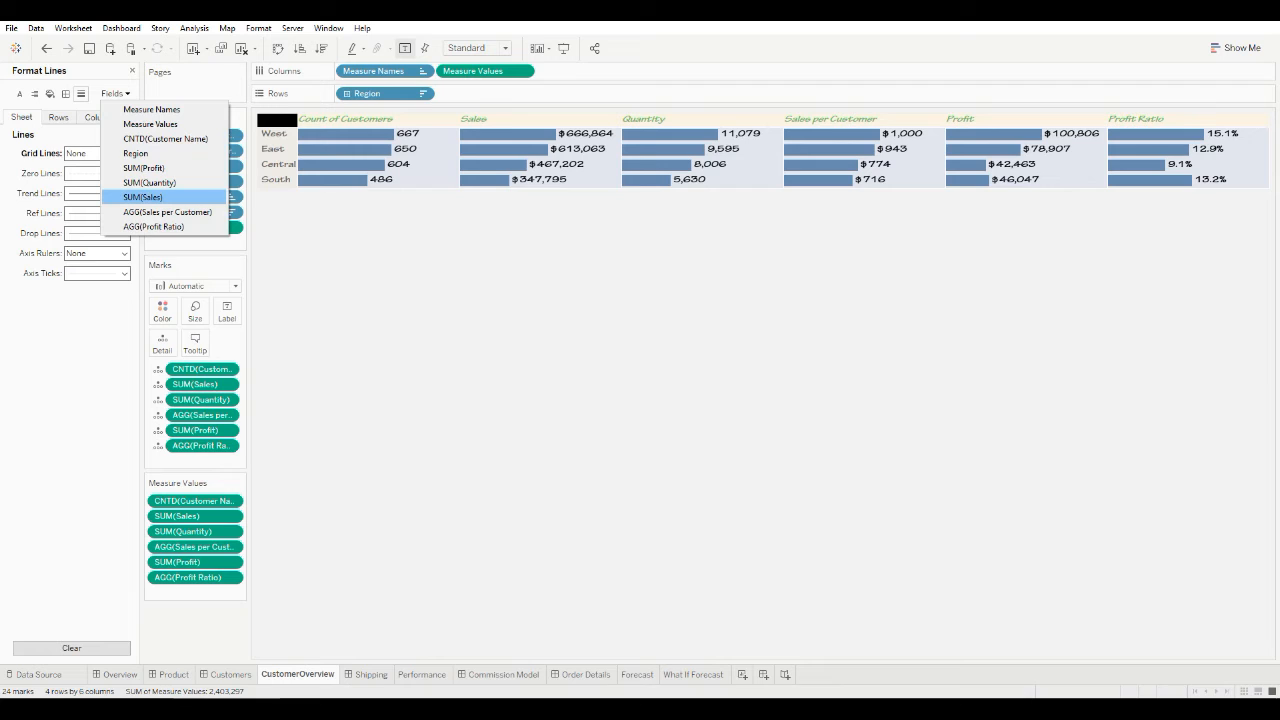
{"action": "left_click", "coordinate": [143, 197]}
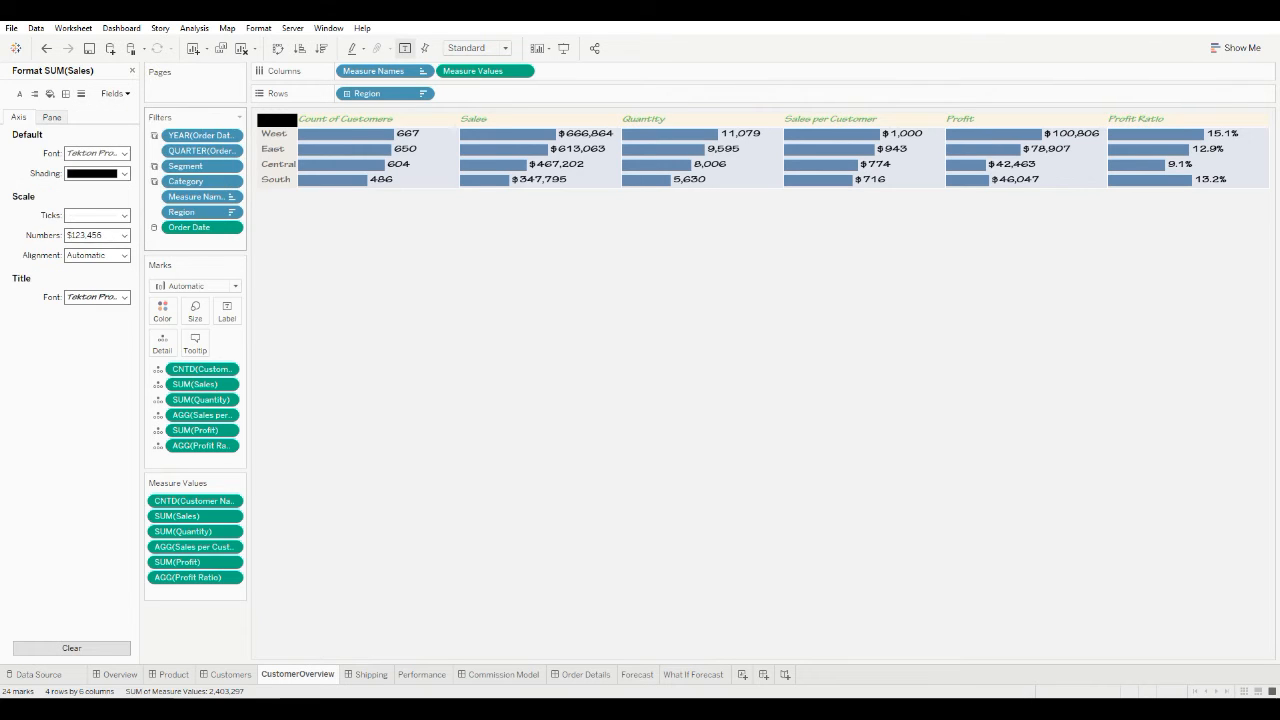
{"action": "left_click", "coordinate": [124, 154]}
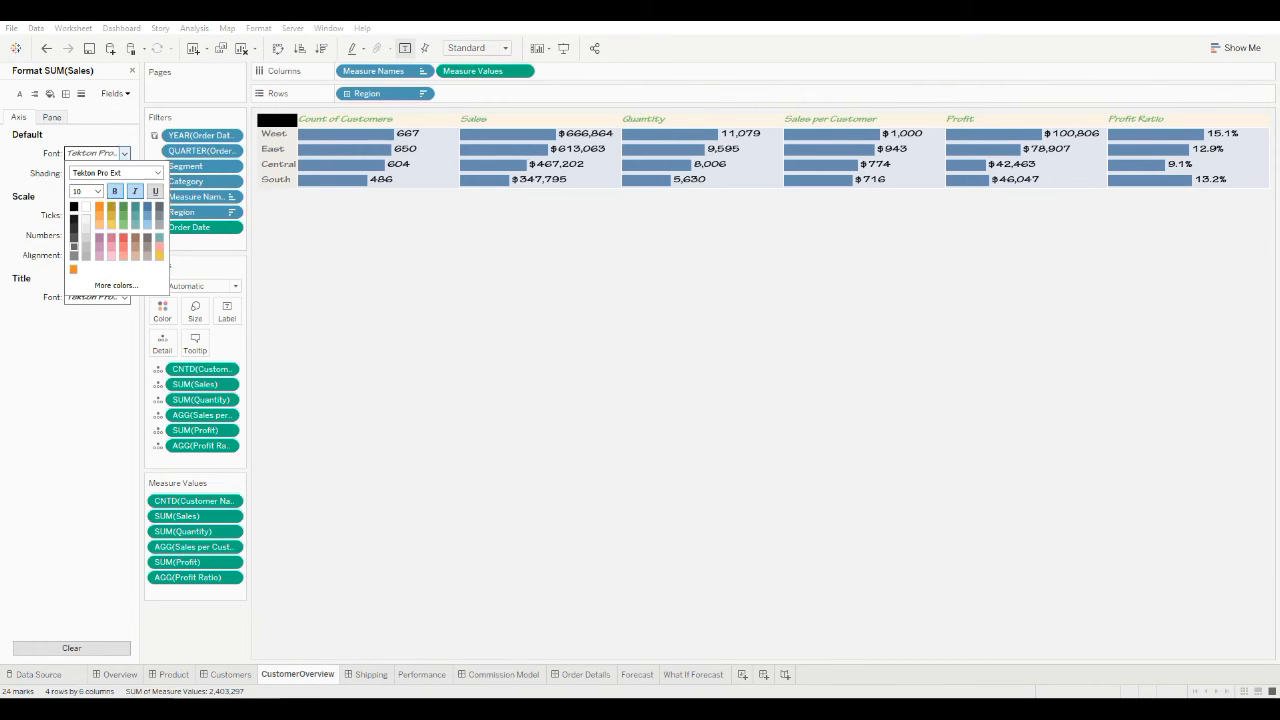
{"action": "left_click", "coordinate": [98, 191]}
{"action": "key", "text": "Return"}
{"action": "left_click", "coordinate": [135, 191]}
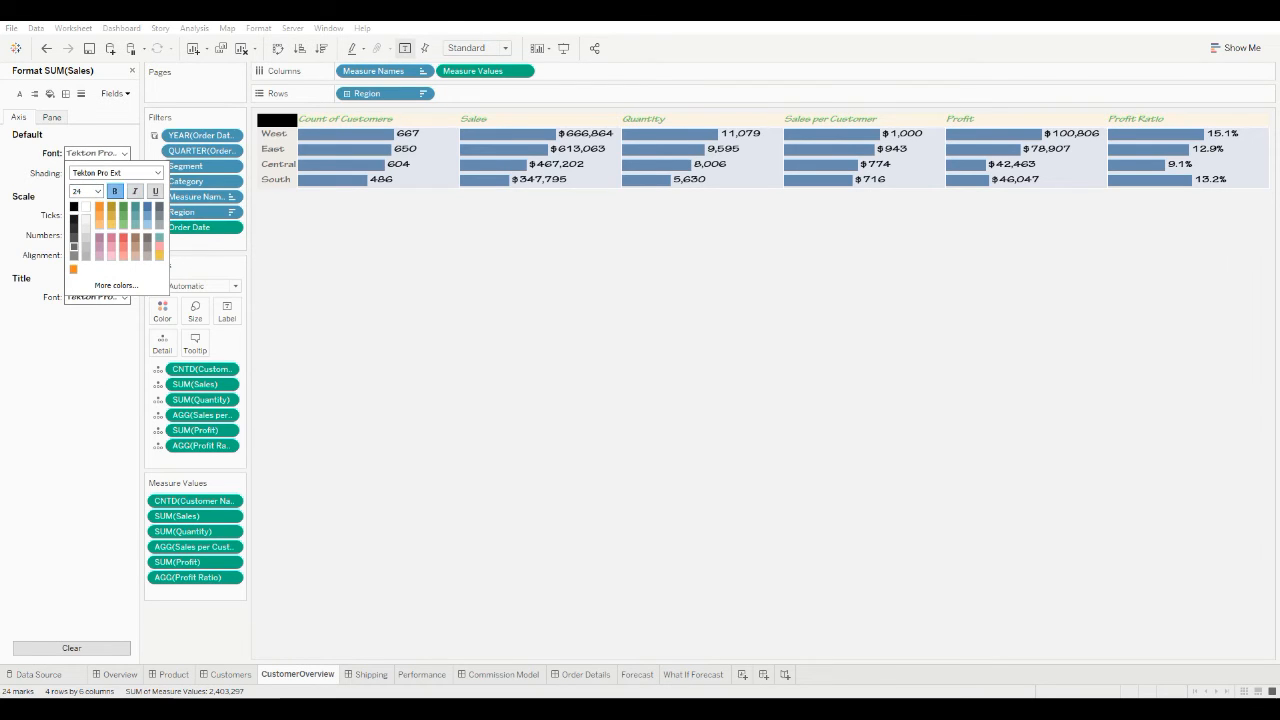
{"action": "left_click", "coordinate": [115, 191]}
- Set the SUM(Sales) default axis font to size 48 with bold and italic
{"action": "left_click", "coordinate": [98, 191]}
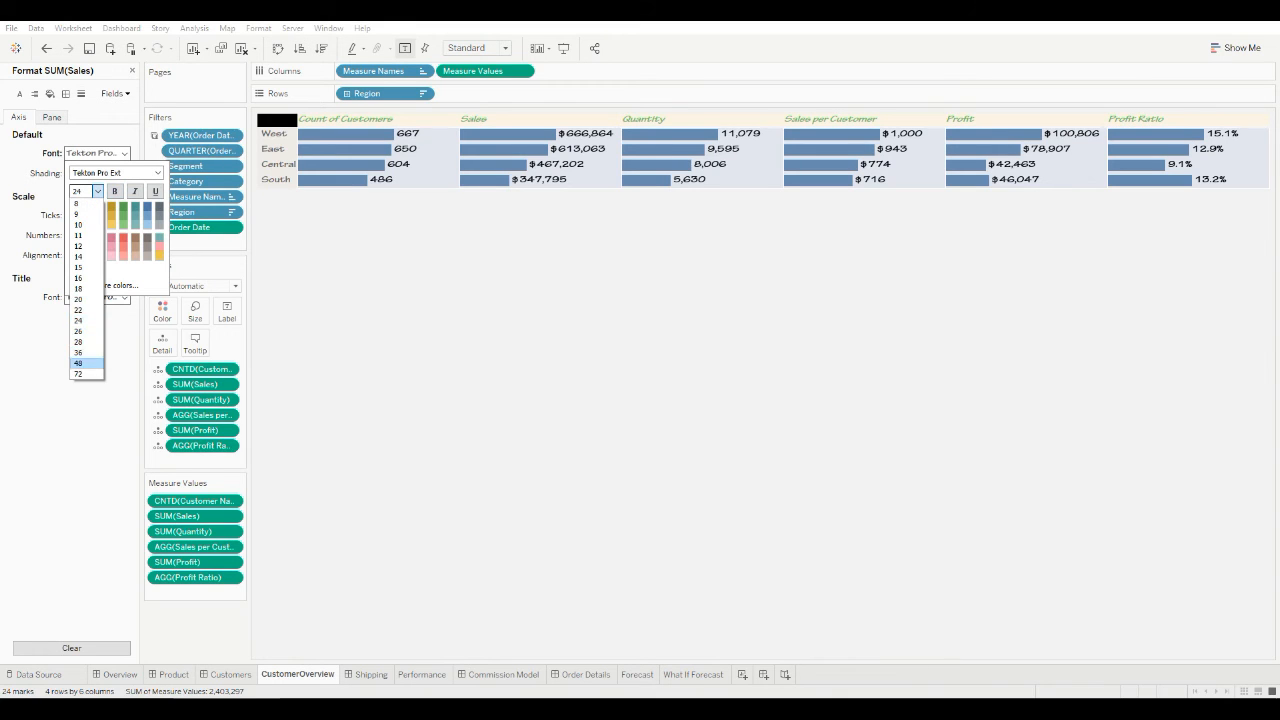
{"action": "left_click", "coordinate": [86, 363]}
{"action": "left_click", "coordinate": [92, 350]}
{"action": "left_click", "coordinate": [112, 154]}
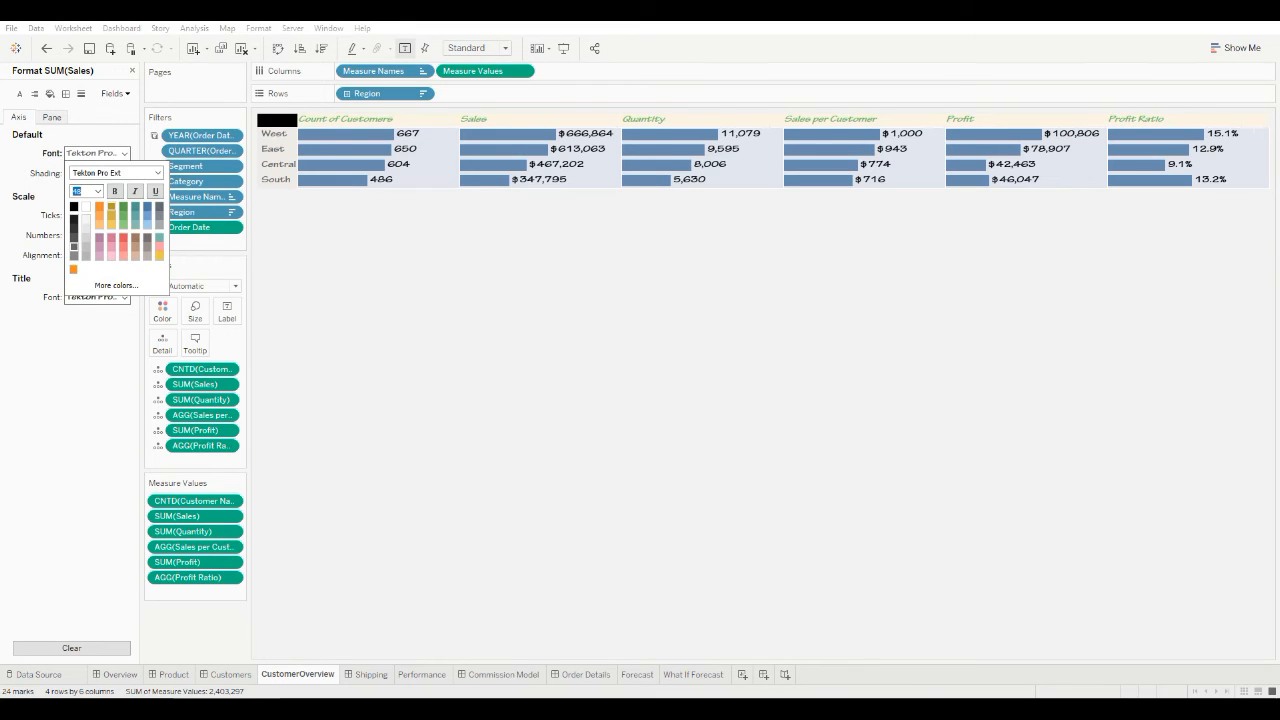
{"action": "left_click", "coordinate": [115, 191]}
{"action": "left_click", "coordinate": [135, 191]}
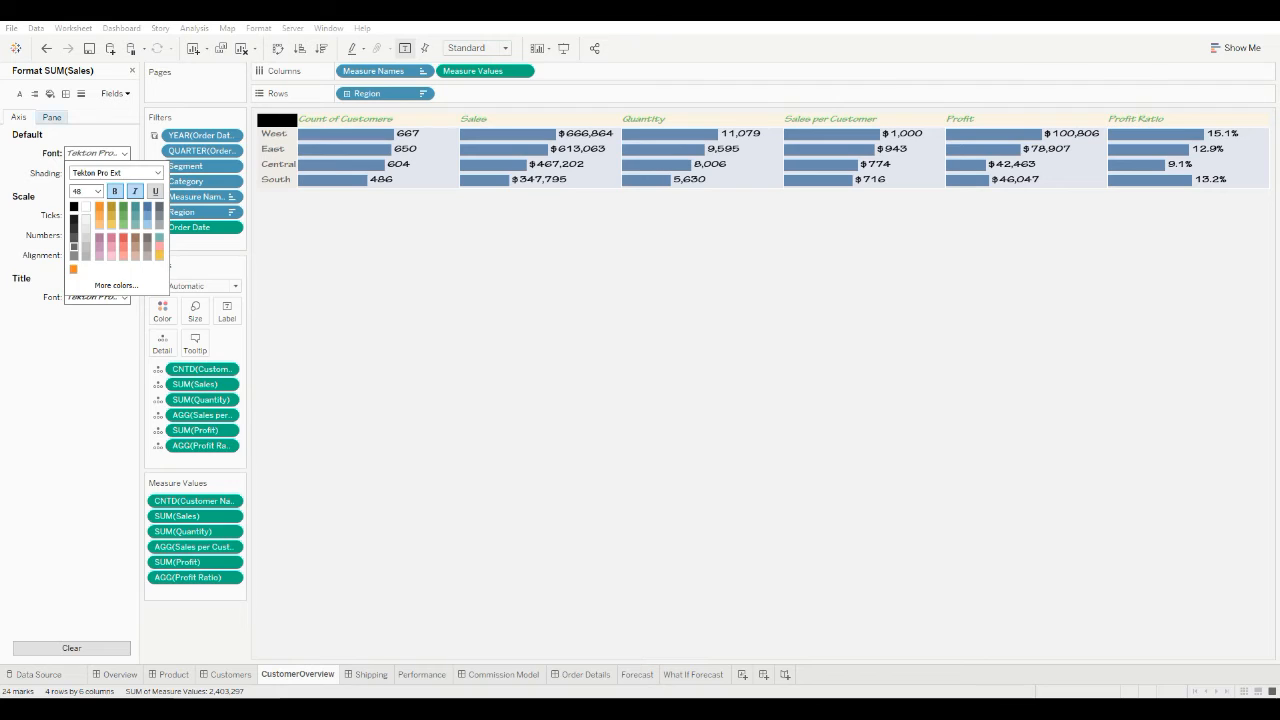
- Color the SUM(Sales) default pane font gold, toggle its italic style and view its alignment options
{"action": "left_click", "coordinate": [51, 117]}
{"action": "left_click", "coordinate": [97, 153]}
{"action": "left_click", "coordinate": [111, 225]}
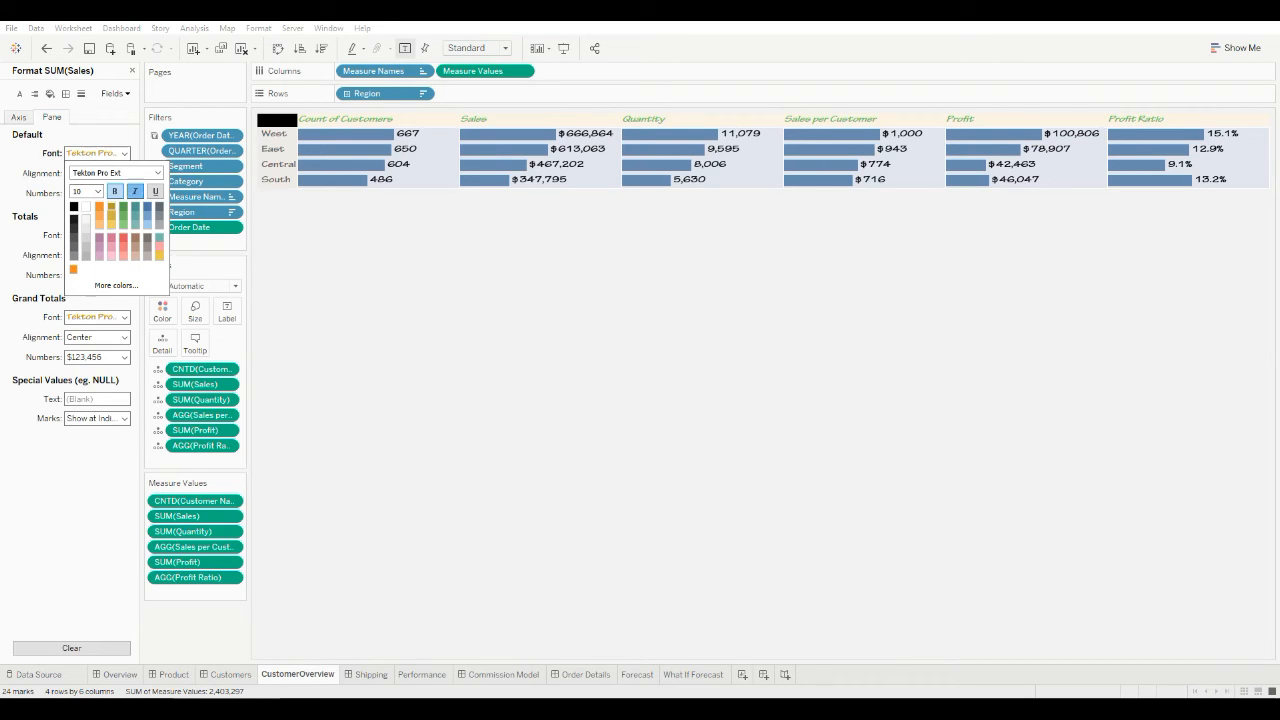
{"action": "left_click", "coordinate": [135, 191]}
{"action": "left_click", "coordinate": [97, 136]}
{"action": "left_click", "coordinate": [97, 173]}
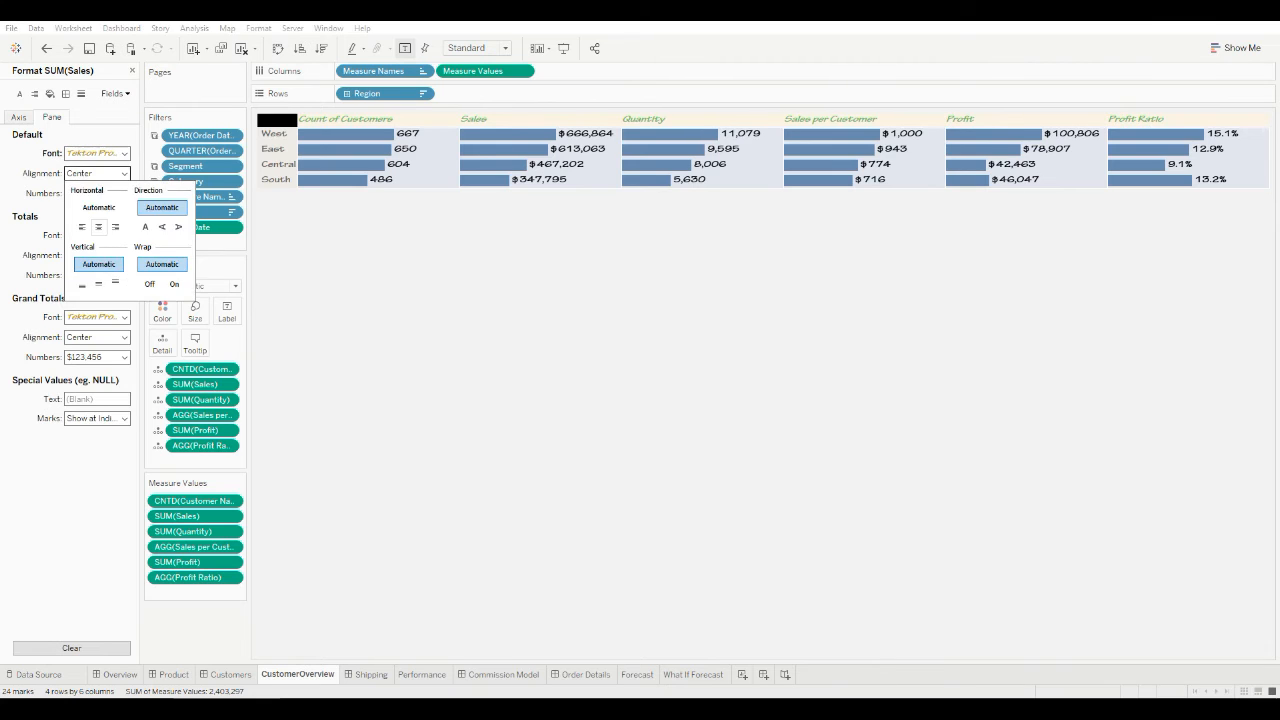
{"action": "left_click", "coordinate": [70, 135]}
- Set the SUM(Sales) axis number format to Percentage without decimal places
{"action": "left_click", "coordinate": [18, 117]}
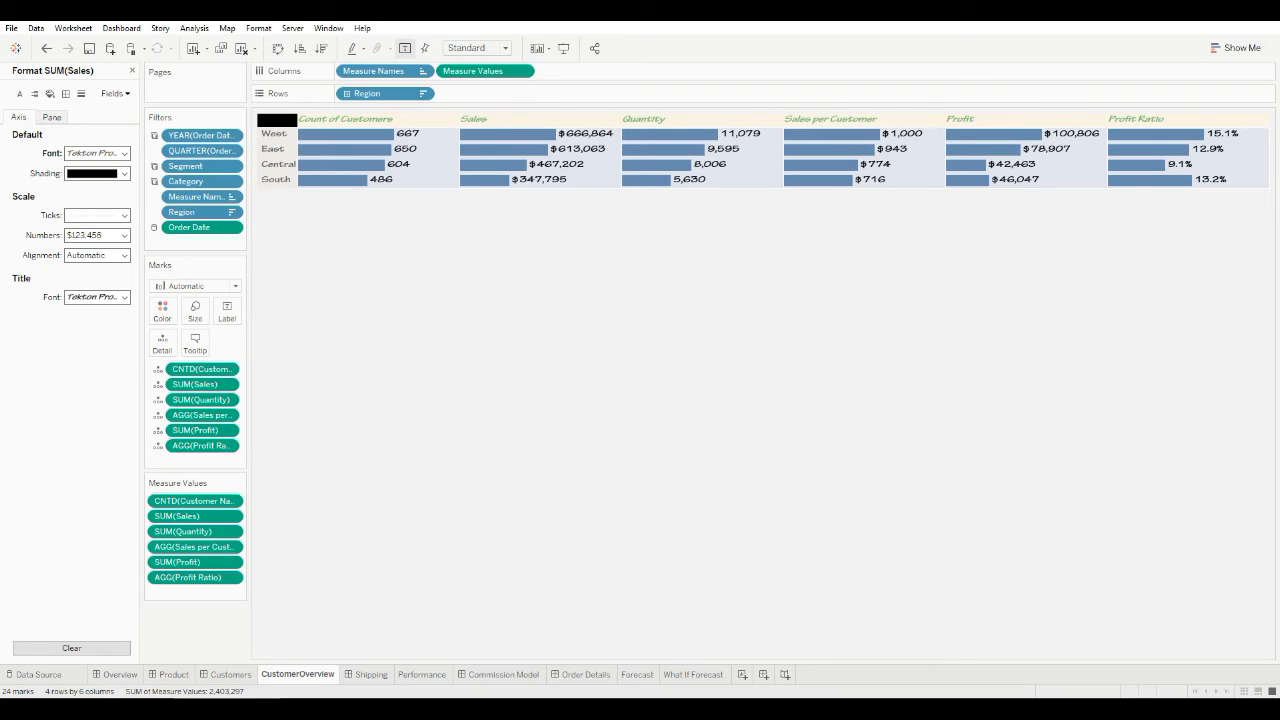
{"action": "left_click", "coordinate": [97, 235]}
{"action": "left_click", "coordinate": [103, 274]}
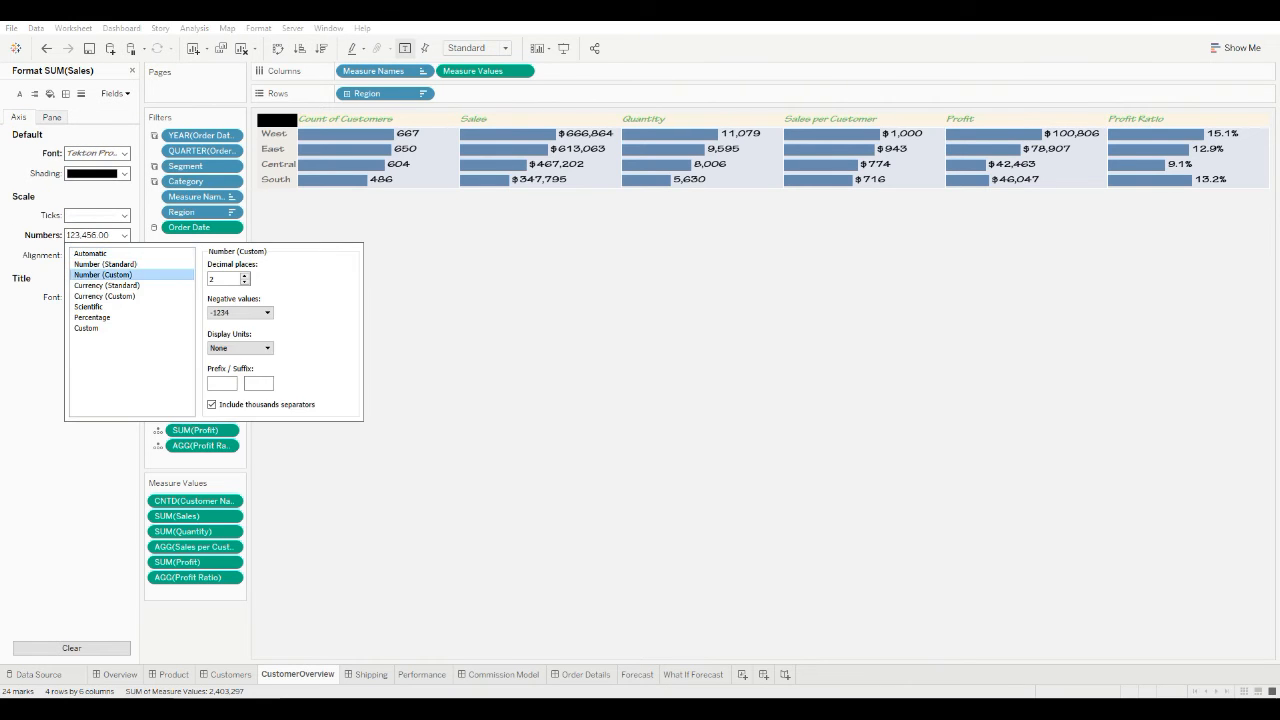
{"action": "left_click", "coordinate": [104, 296]}
{"action": "left_click", "coordinate": [89, 307]}
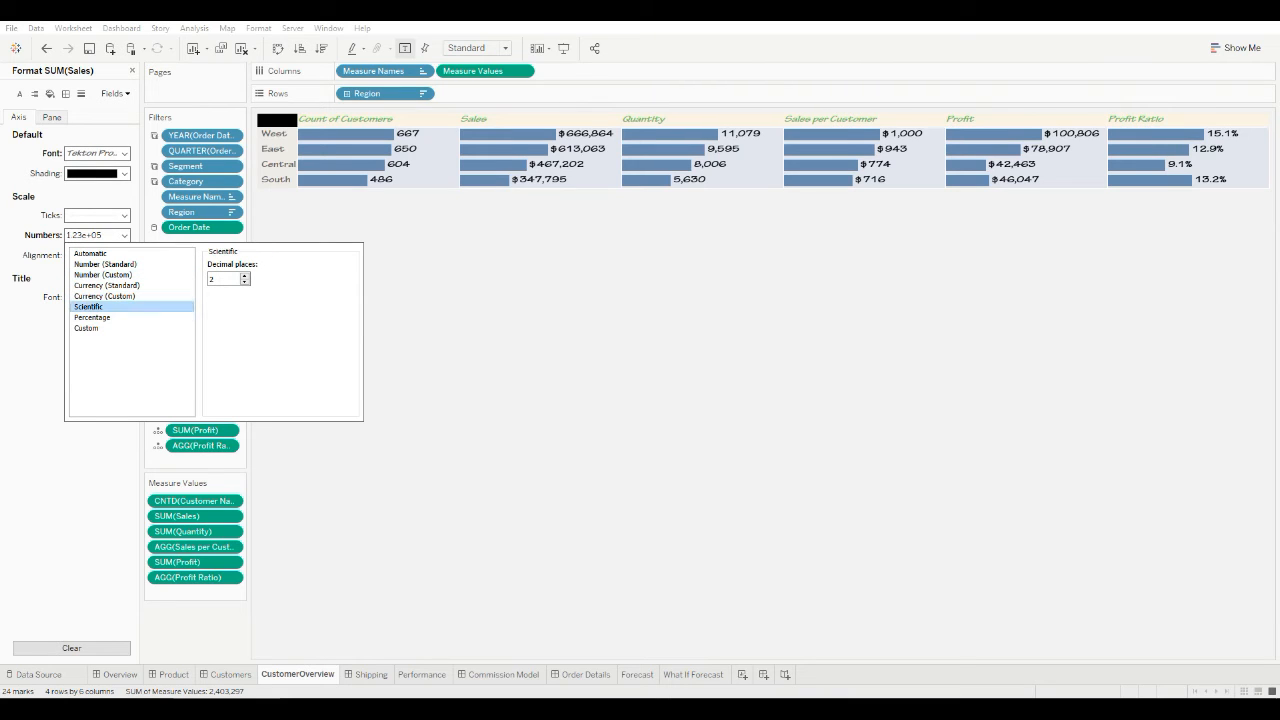
{"action": "left_click", "coordinate": [92, 317]}
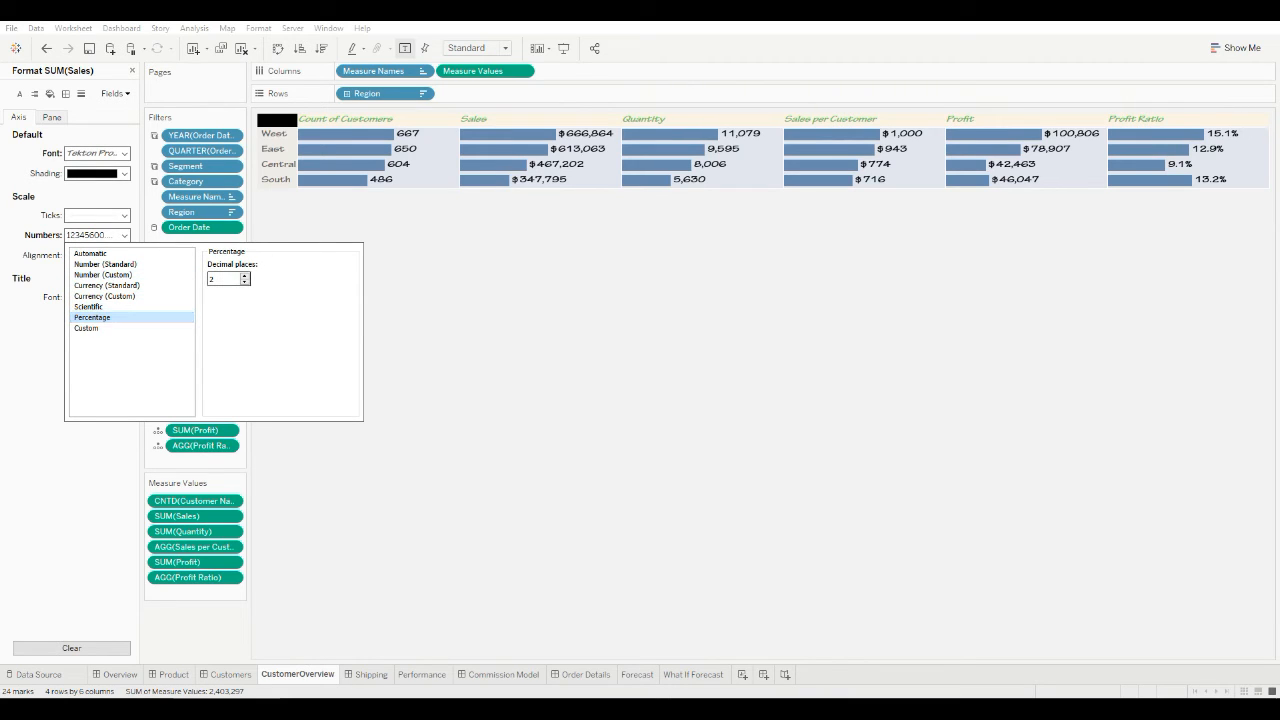
{"action": "left_click", "coordinate": [300, 460]}
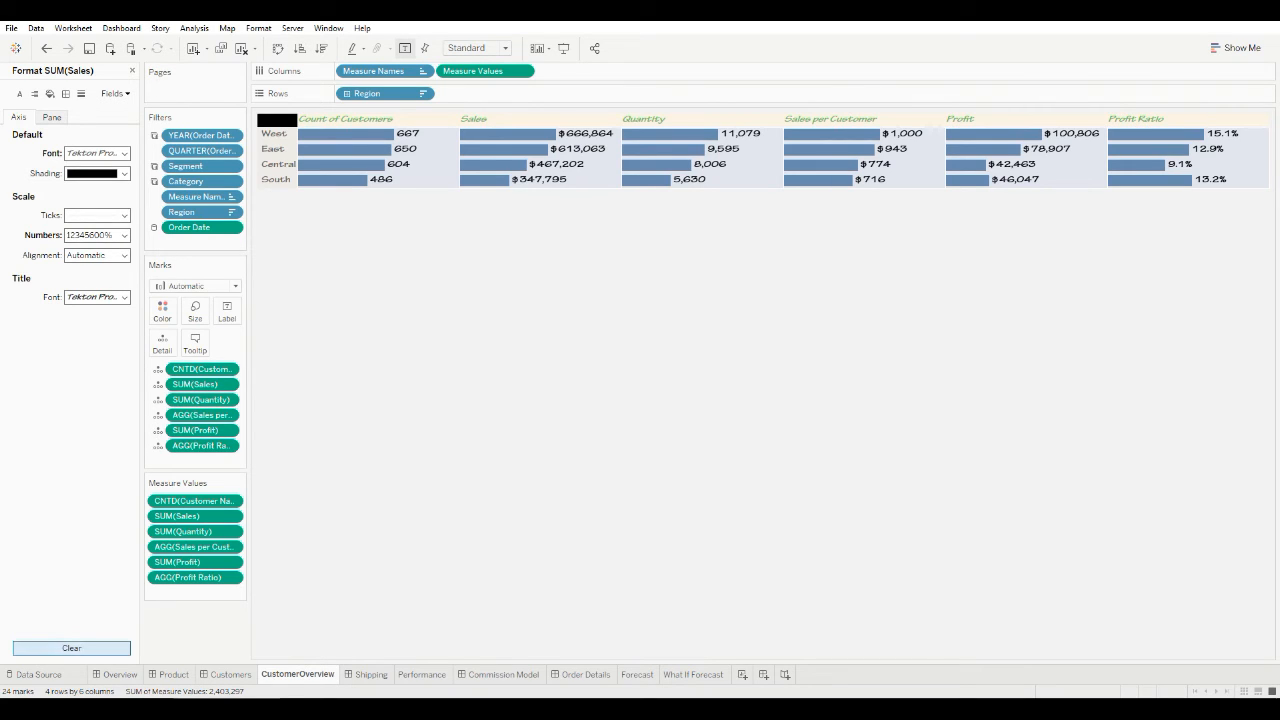
- Clear the formatting of the SUM(Sales) field
{"action": "left_click", "coordinate": [71, 648]}
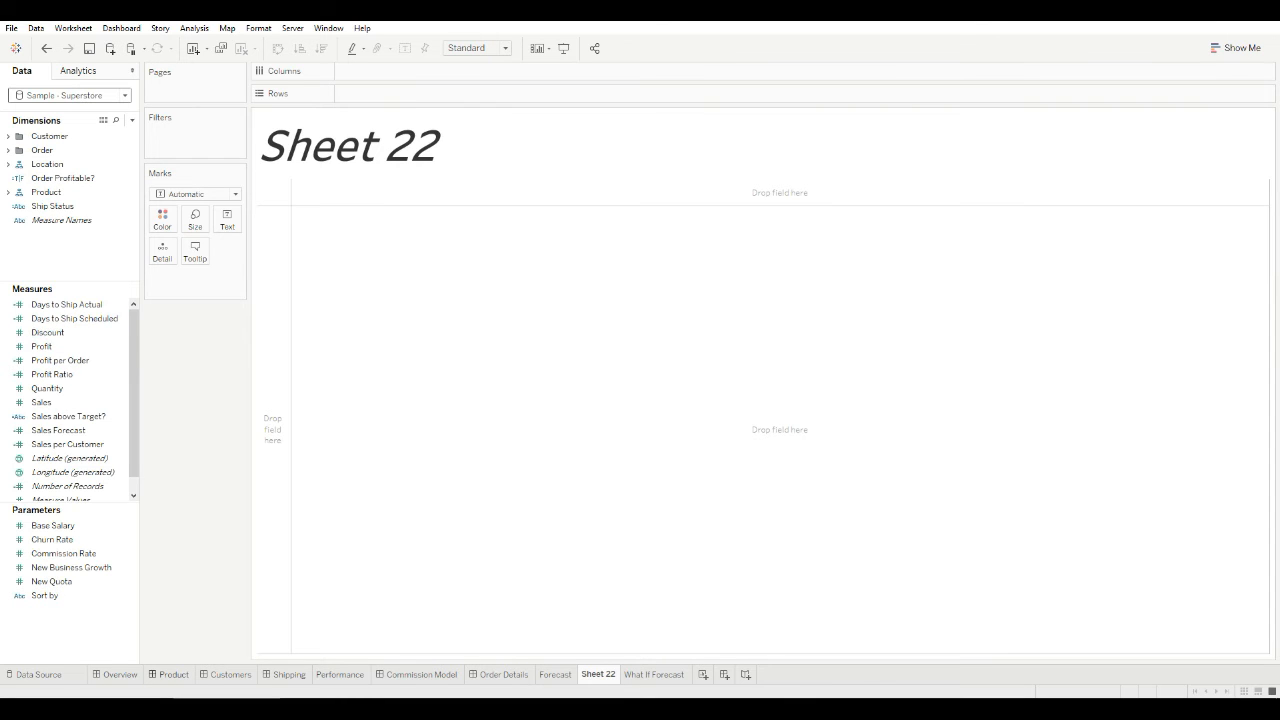
- Open the CustomerOverview worksheet from the Customers dashboard
{"action": "left_click", "coordinate": [172, 675]}
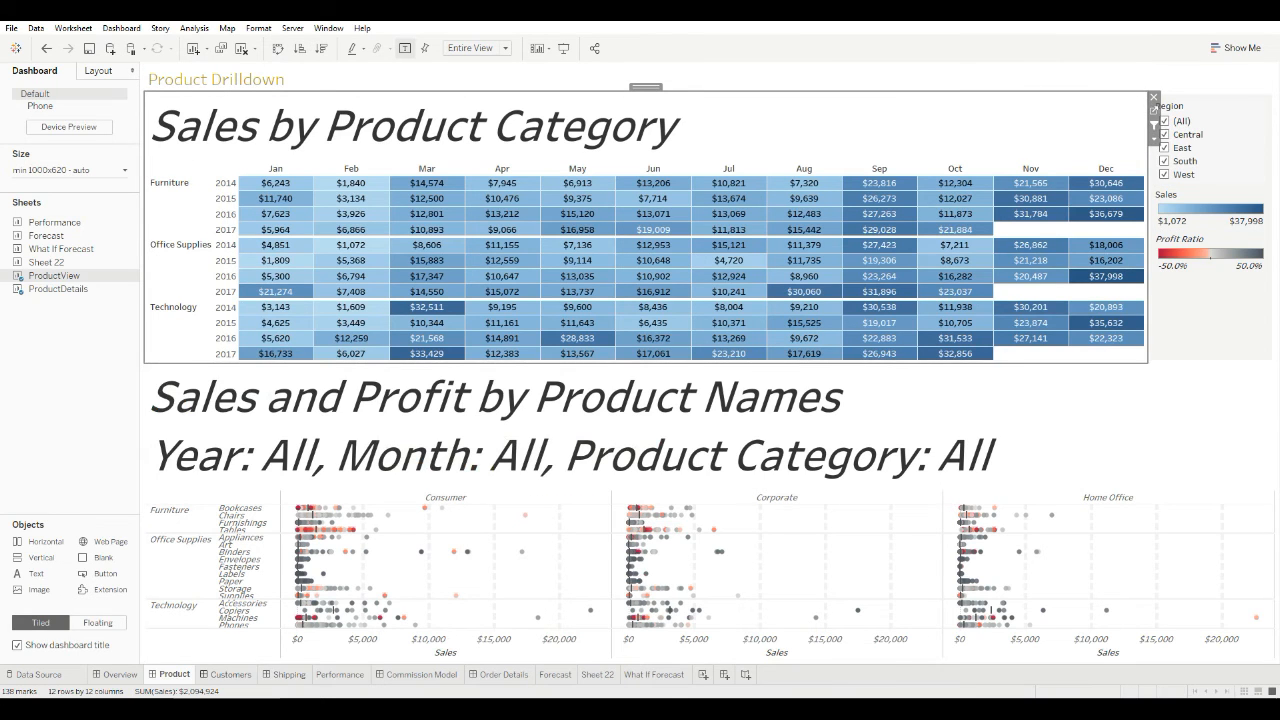
{"action": "left_click", "coordinate": [230, 674]}
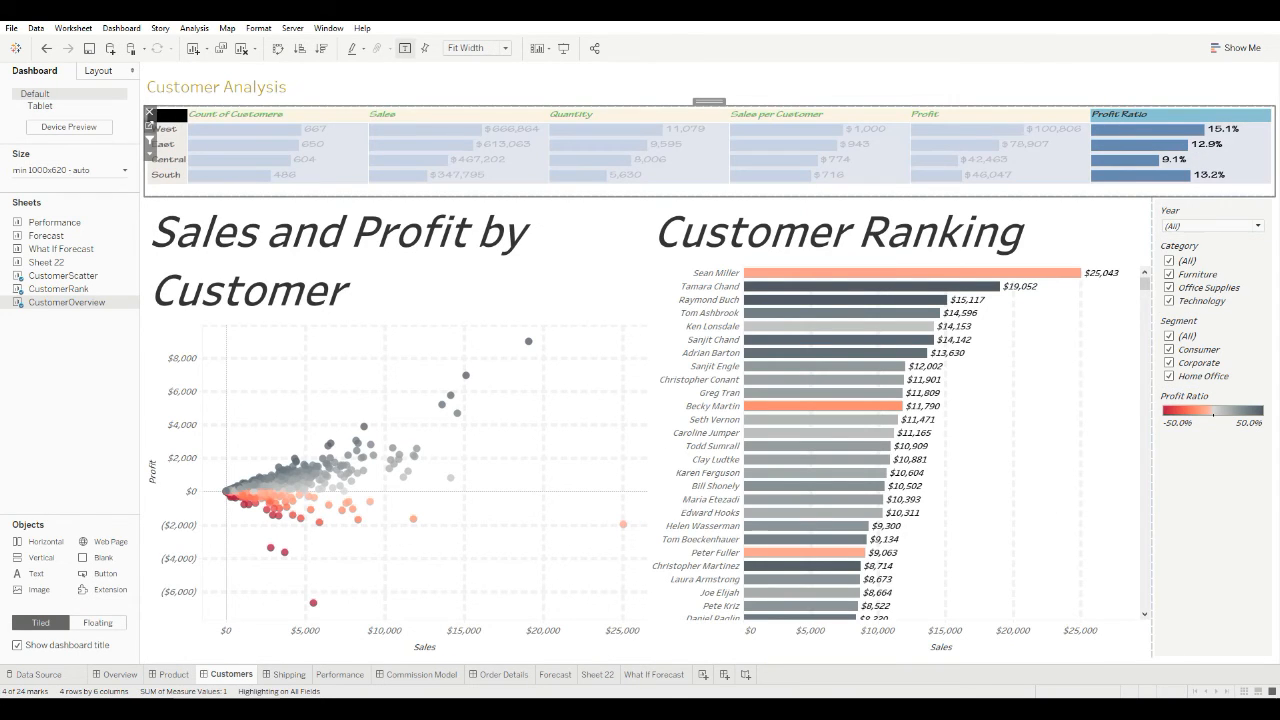
{"action": "left_click", "coordinate": [149, 126]}
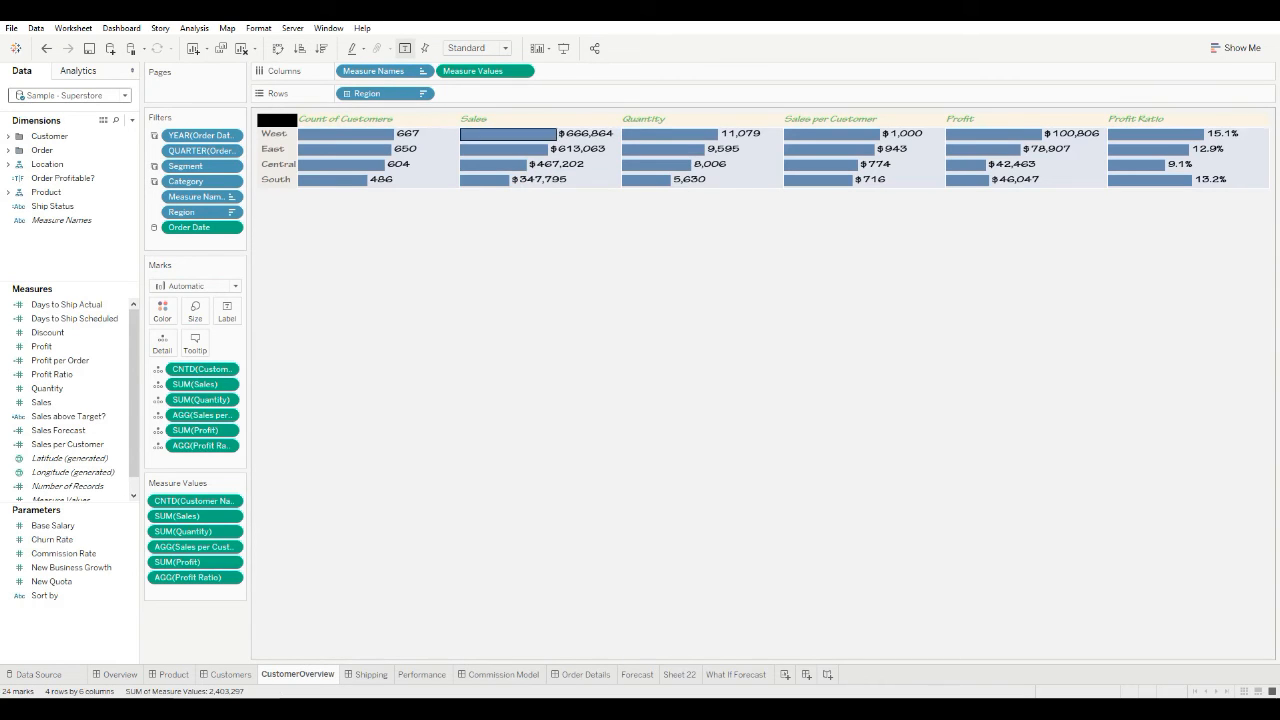
- Open the format settings from the West sales mark and view the list of fields available for individual formatting
{"action": "right_click", "coordinate": [598, 131]}
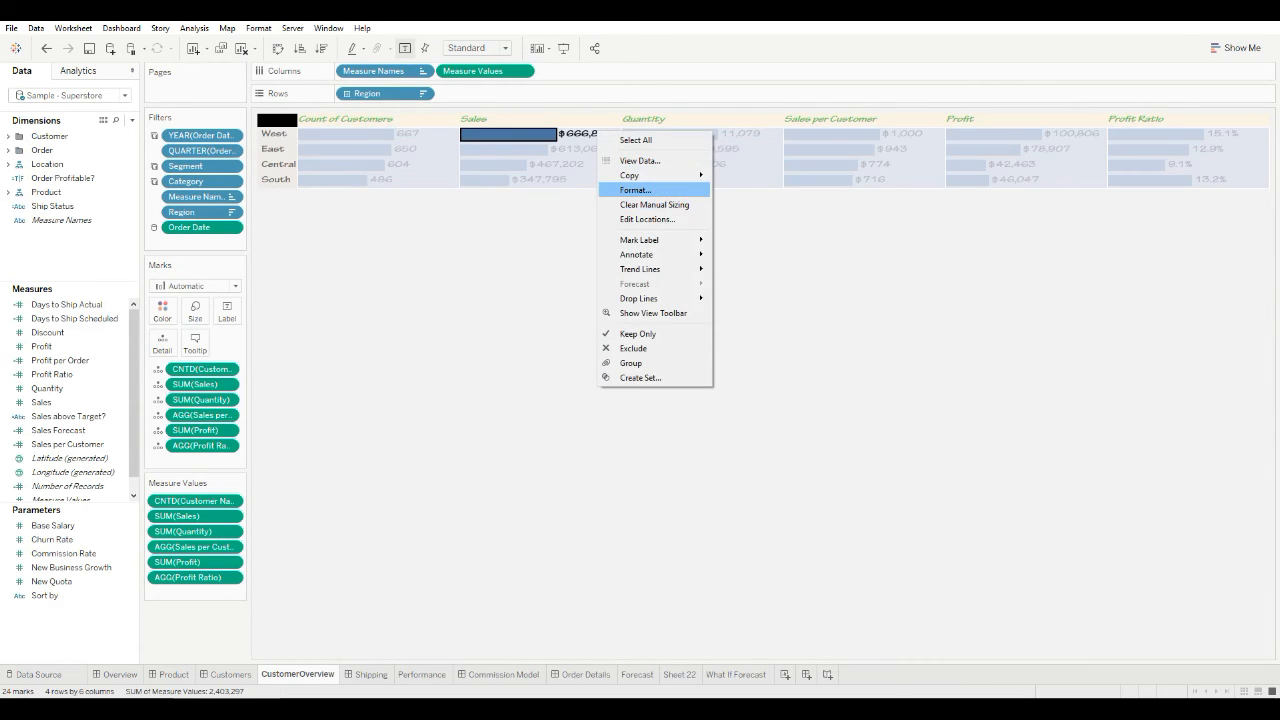
{"action": "left_click", "coordinate": [636, 190]}
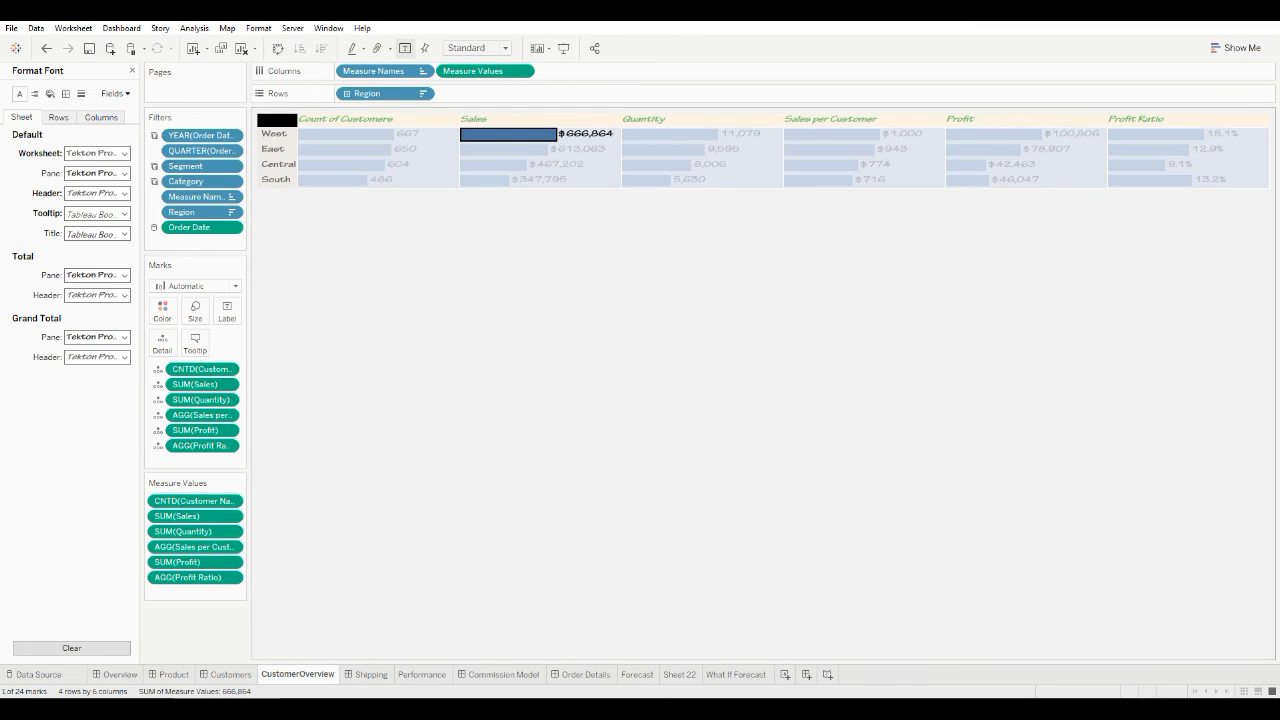
{"action": "key", "text": "Escape"}
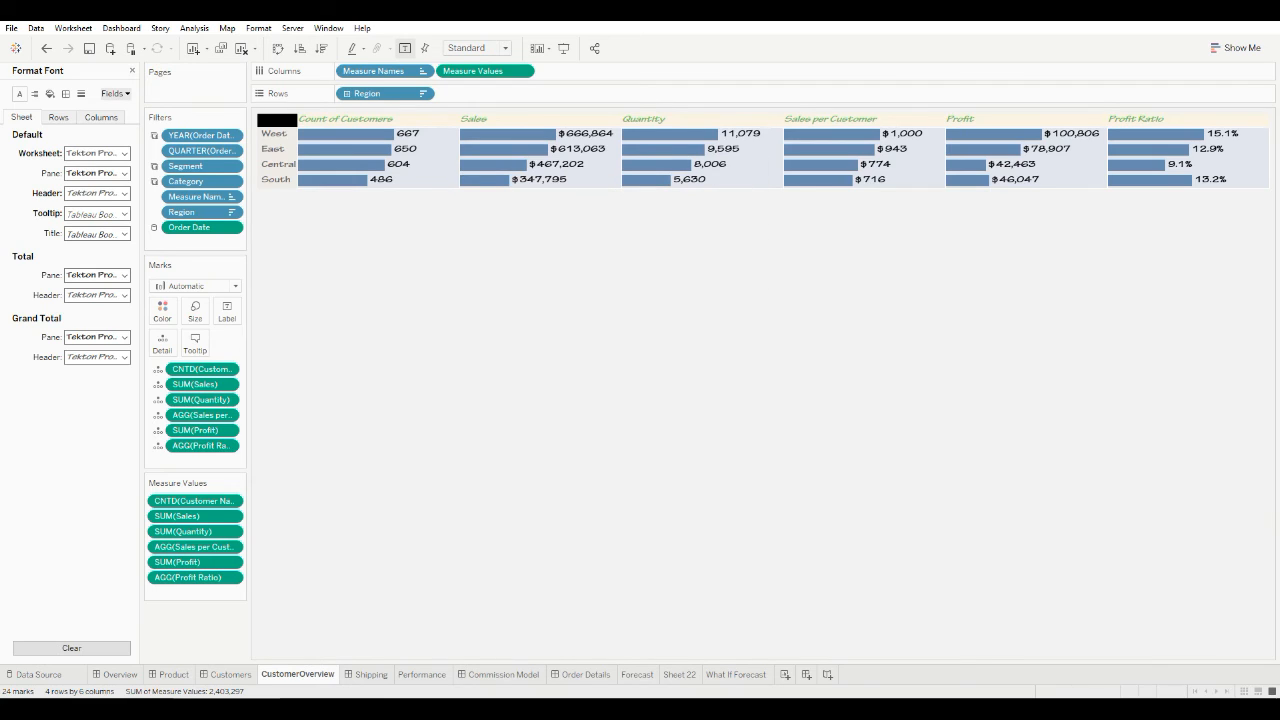
{"action": "left_click", "coordinate": [115, 94]}
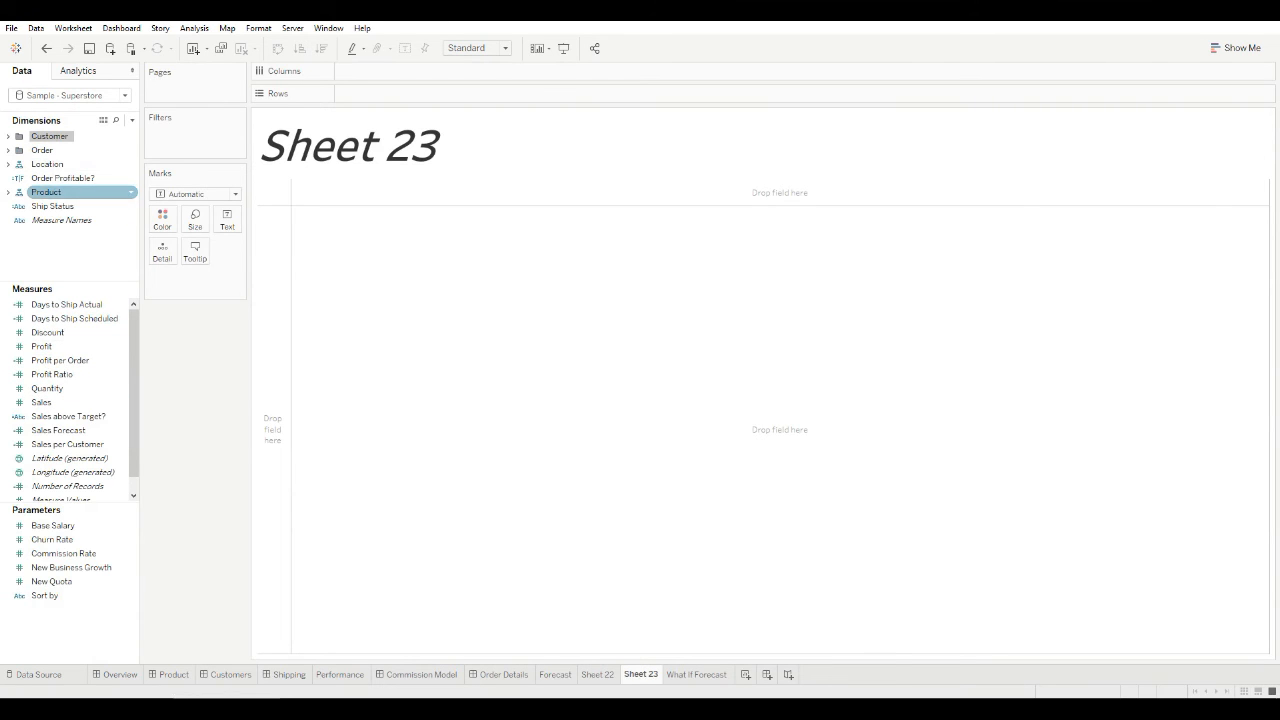
- Build a text table on Sheet 23 with Category from the Product hierarchy on rows and Sales as the values
{"action": "left_click", "coordinate": [8, 192]}
{"action": "left_click_drag", "start_coordinate": [58, 206], "coordinate": [525, 93]}
{"action": "left_click_drag", "start_coordinate": [41, 402], "coordinate": [352, 212]}
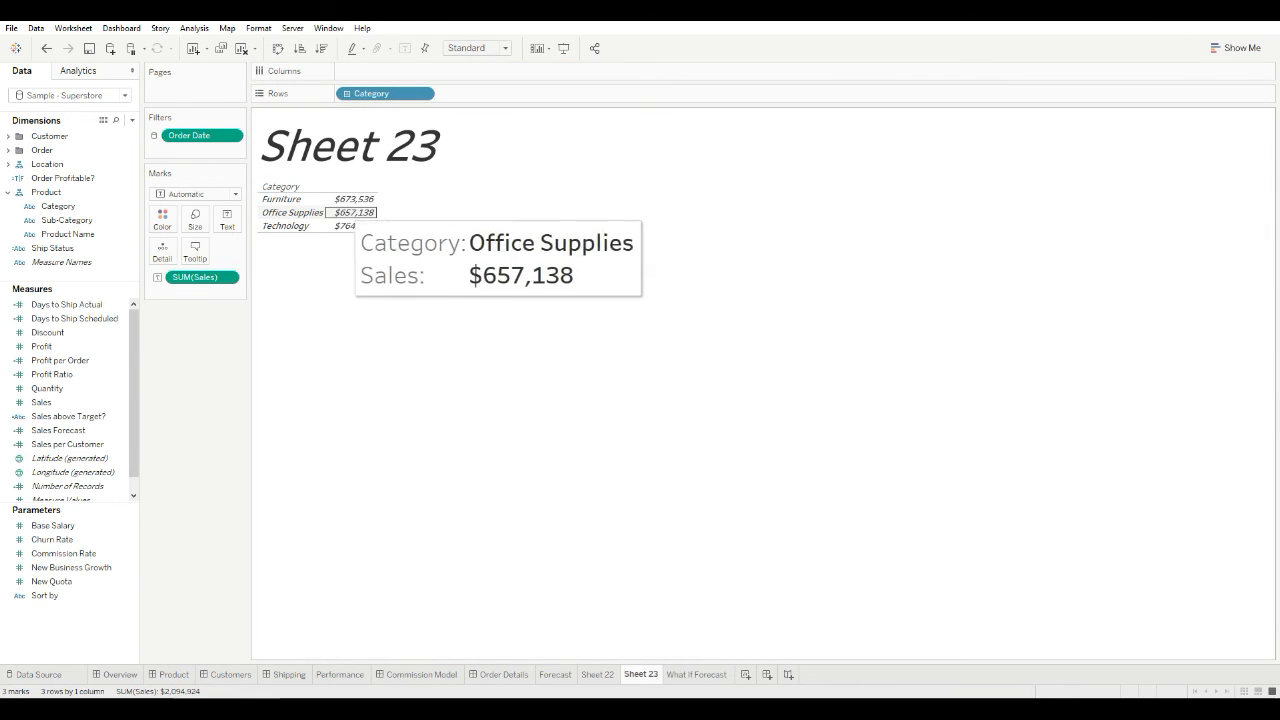
{"action": "mouse_move", "coordinate": [343, 201]}
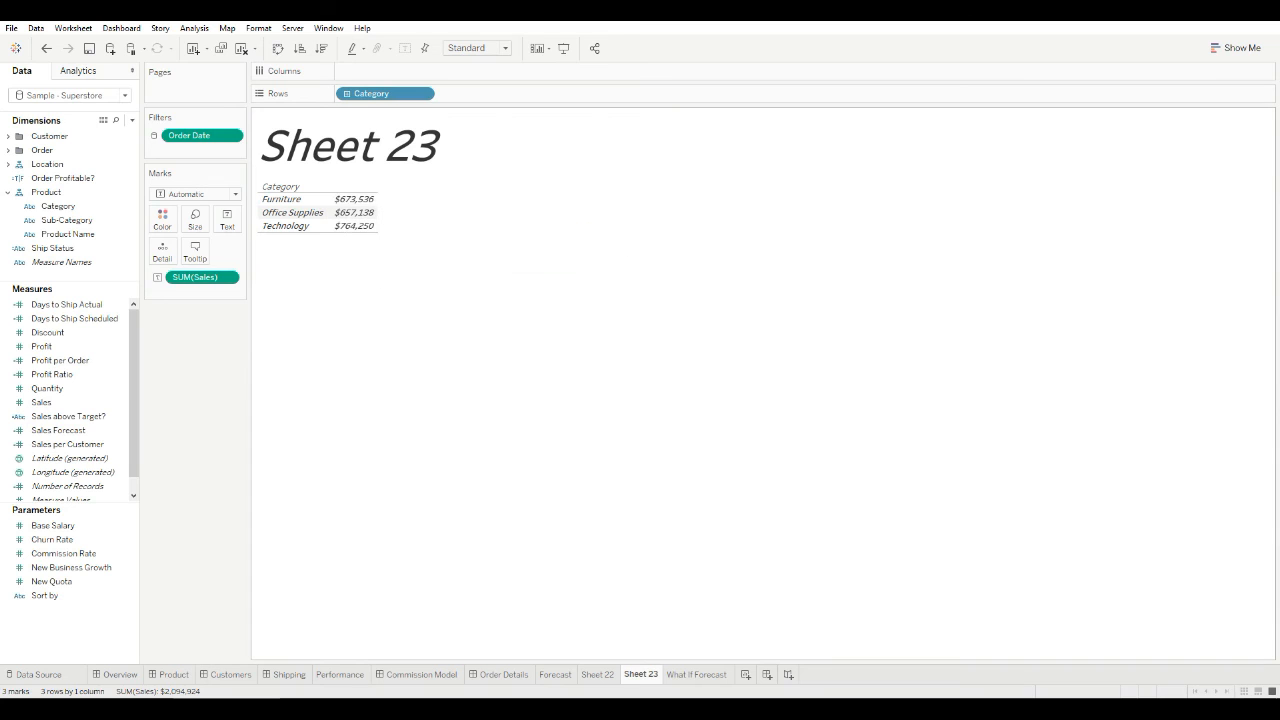
- Try the Percentage number format on the SUM(Sales) pane values and restore it to Automatic
{"action": "right_click", "coordinate": [209, 277]}
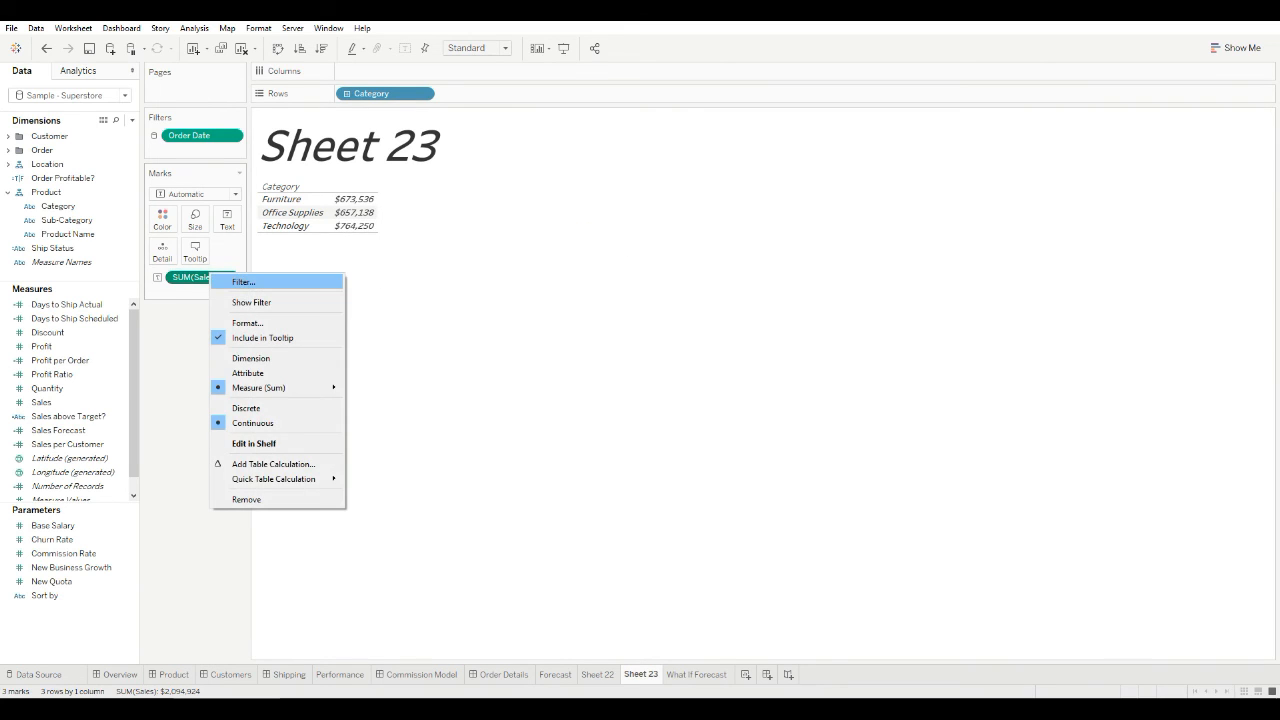
{"action": "left_click", "coordinate": [248, 323]}
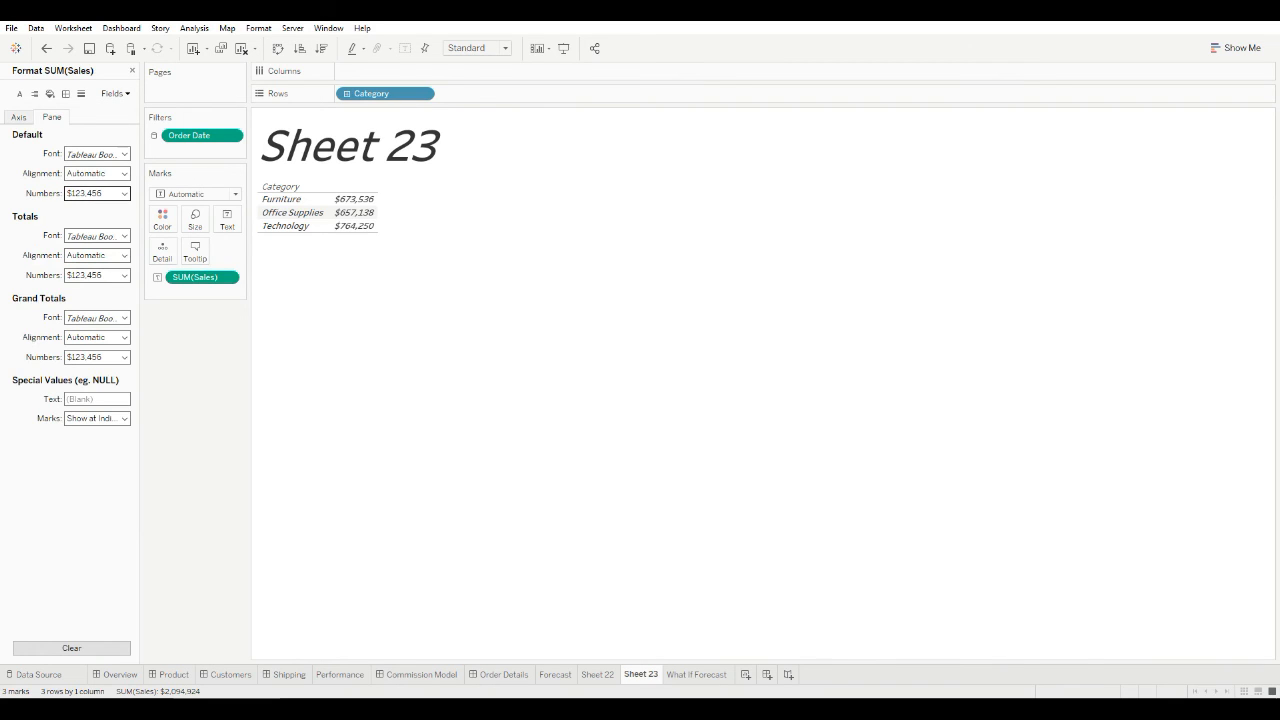
{"action": "left_click", "coordinate": [97, 193]}
{"action": "left_click", "coordinate": [92, 275]}
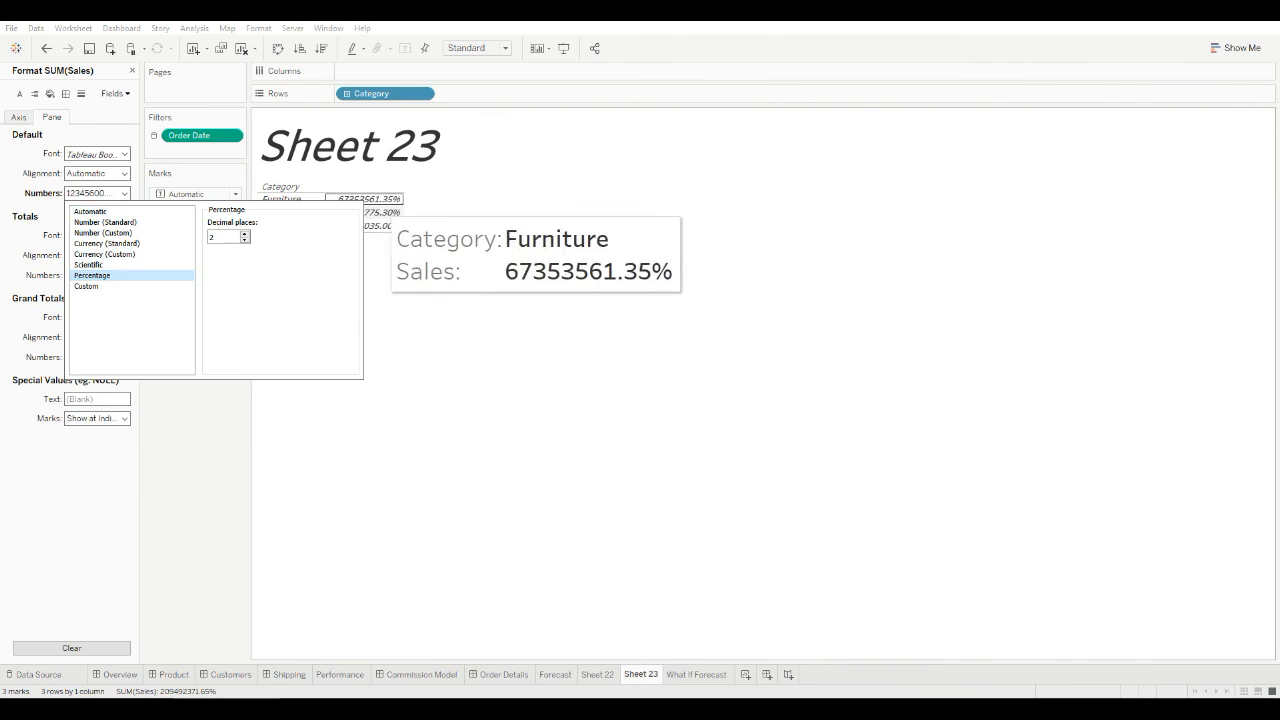
{"action": "left_click", "coordinate": [90, 211]}
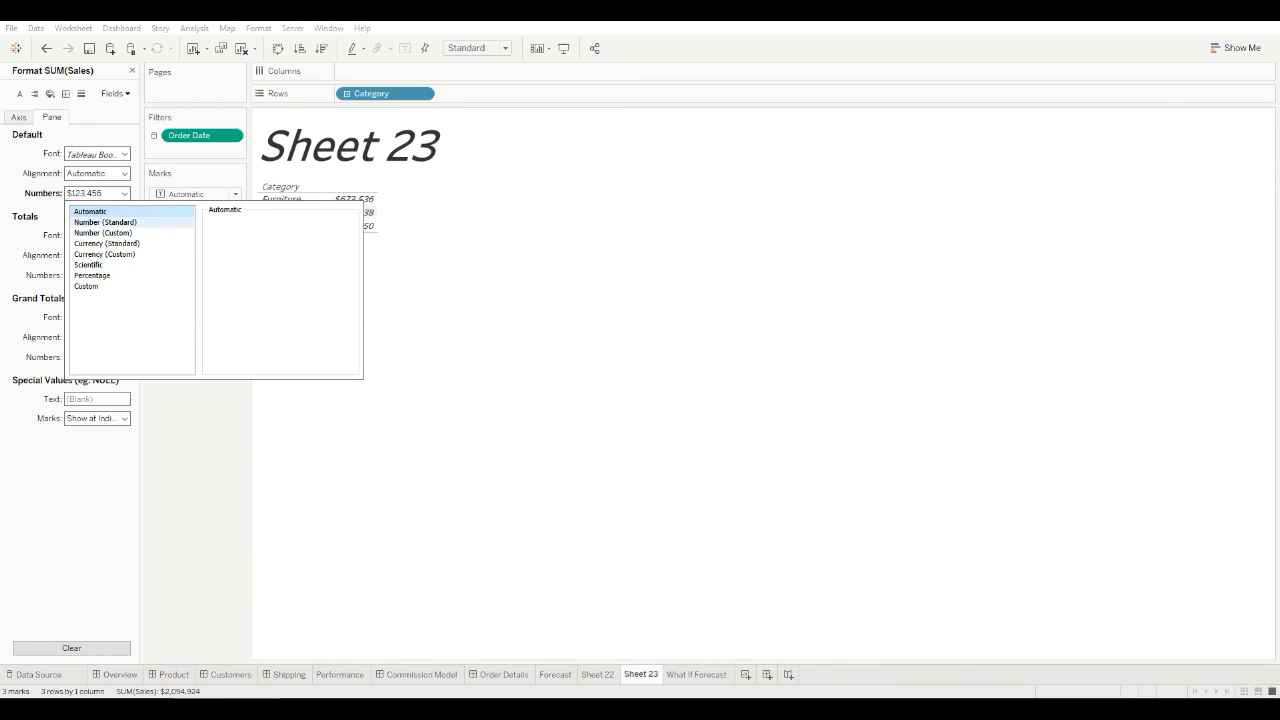
- Try Number (Standard) for the SUM(Sales) pane values and apply Number (Custom) with two decimal places
{"action": "left_click", "coordinate": [105, 222]}
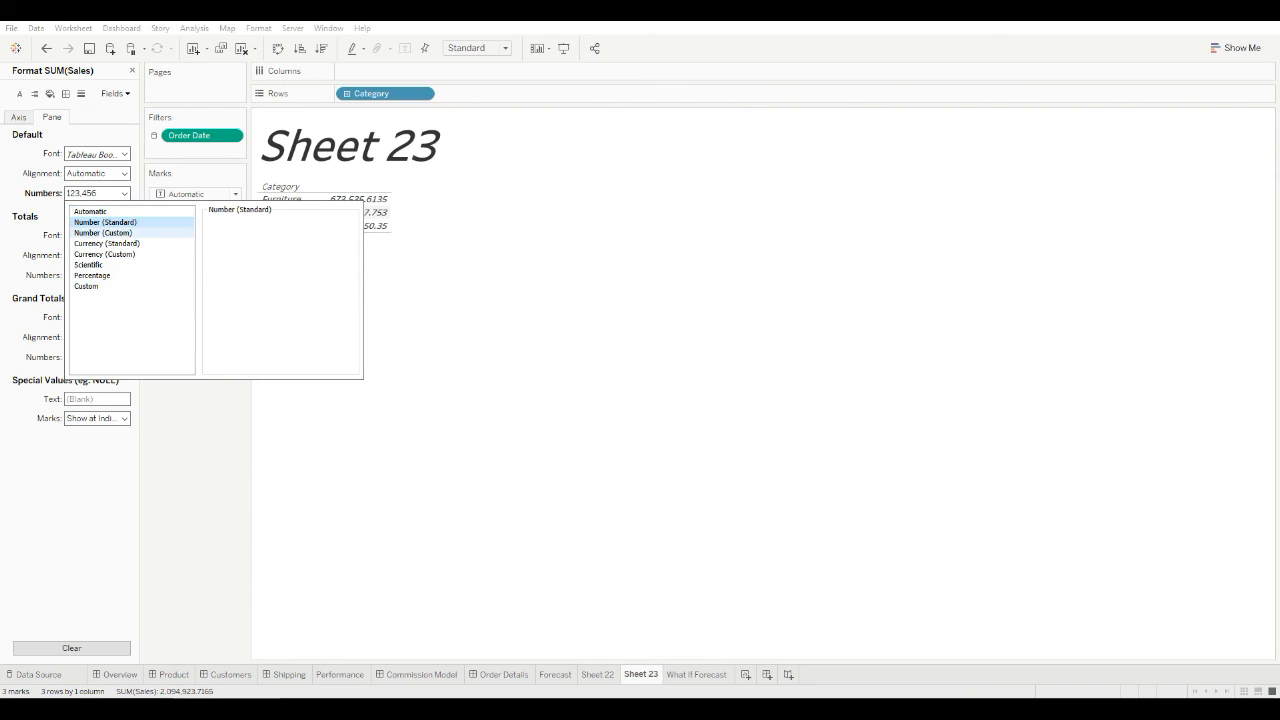
{"action": "left_click", "coordinate": [103, 233]}
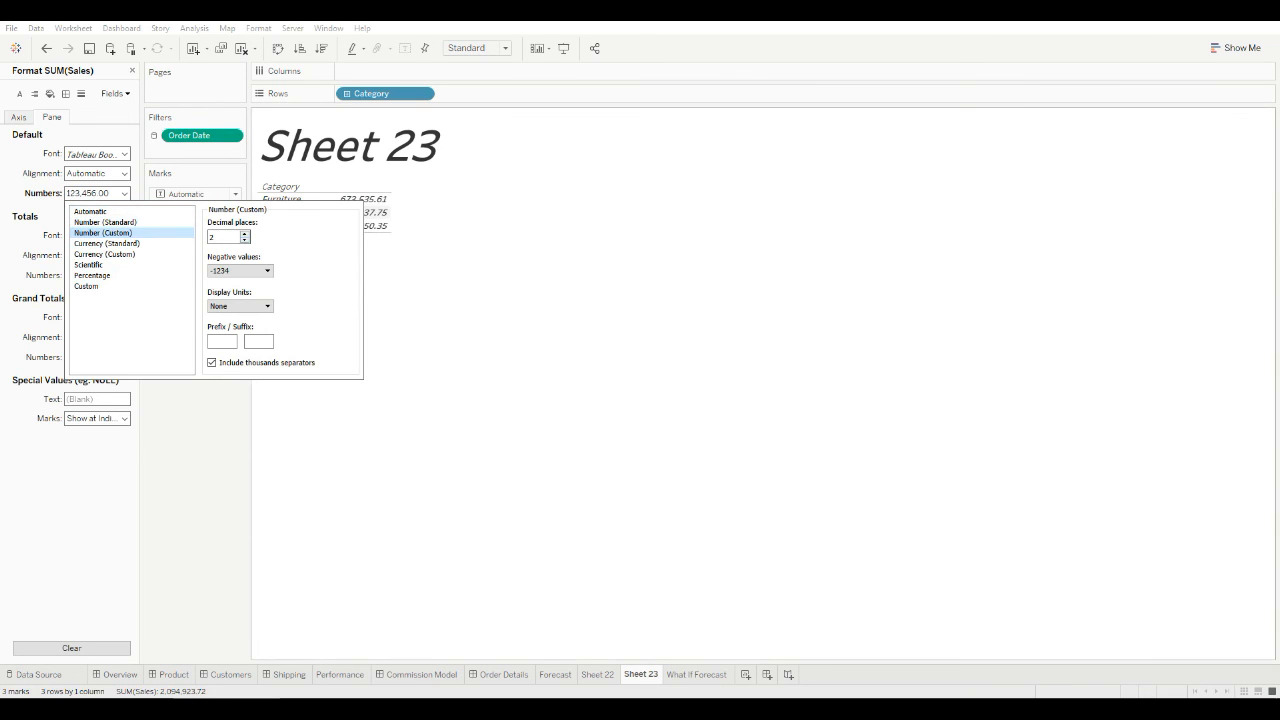
{"action": "left_click", "coordinate": [445, 265]}
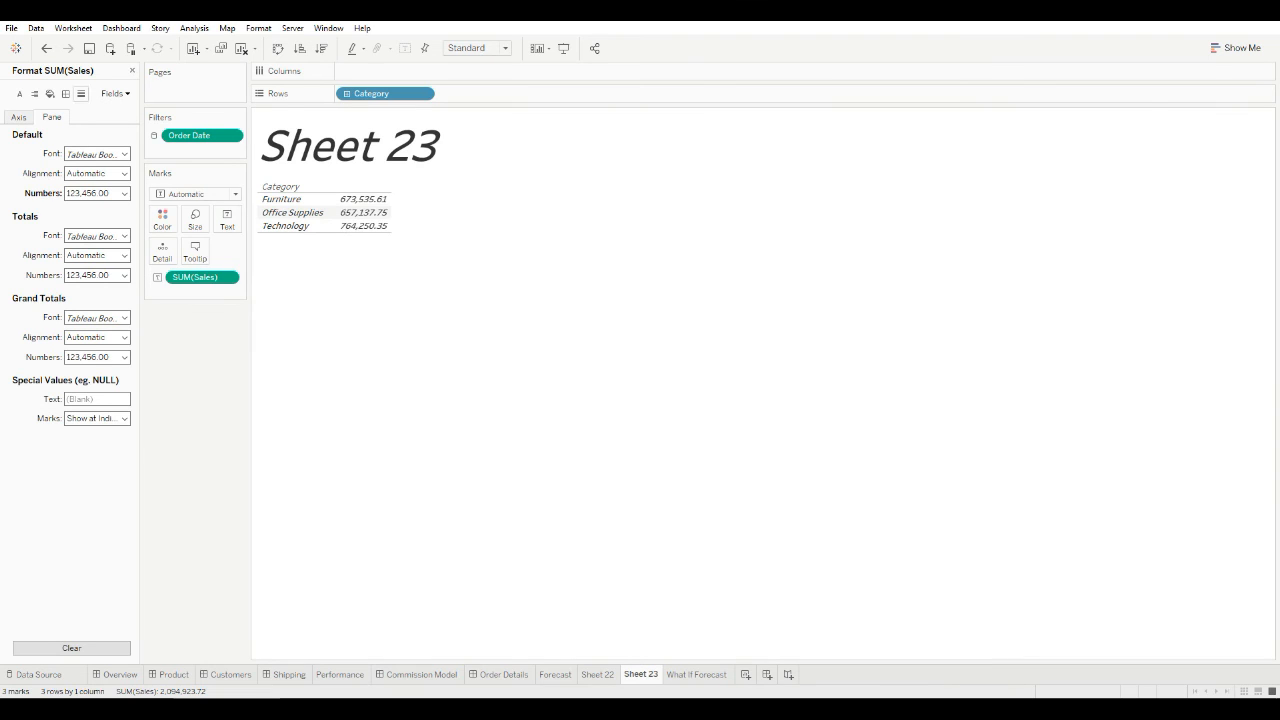
- Set the default number format of the SUM(Sales) pane values to Currency (Standard) with the Albanian (Albania) locale
{"action": "right_click", "coordinate": [216, 277]}
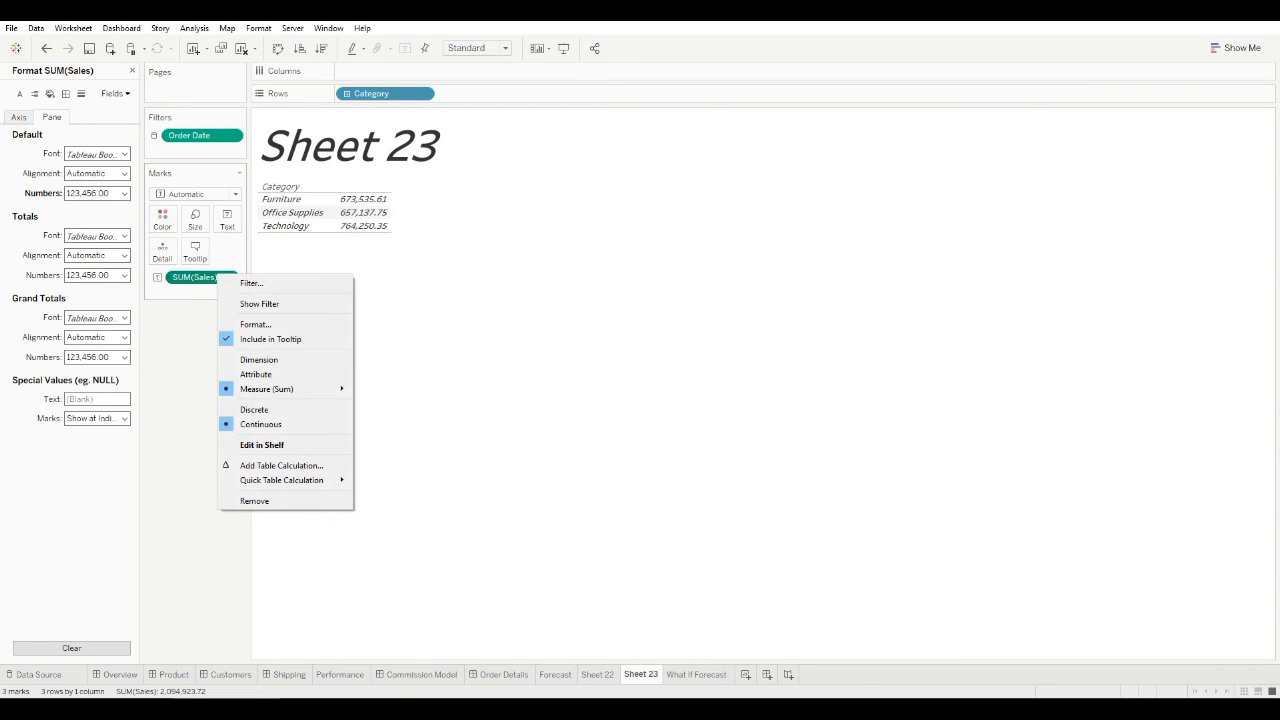
{"action": "left_click", "coordinate": [255, 324]}
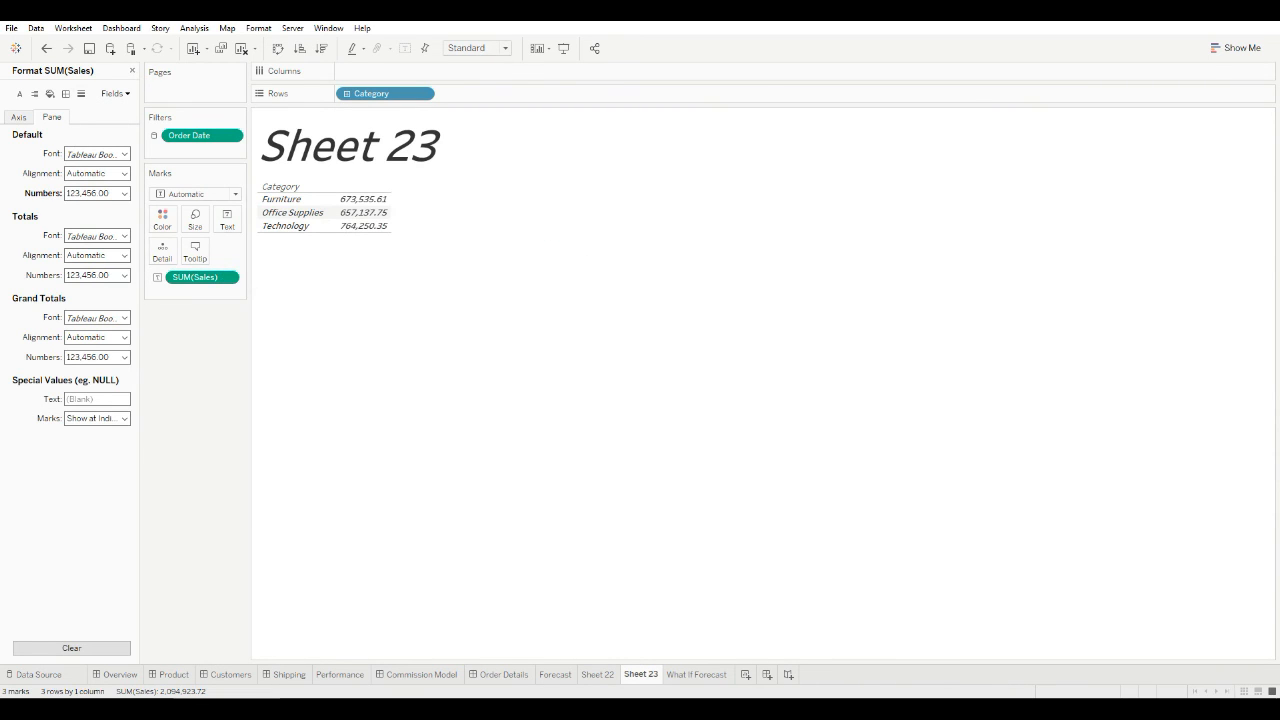
{"action": "left_click", "coordinate": [124, 194]}
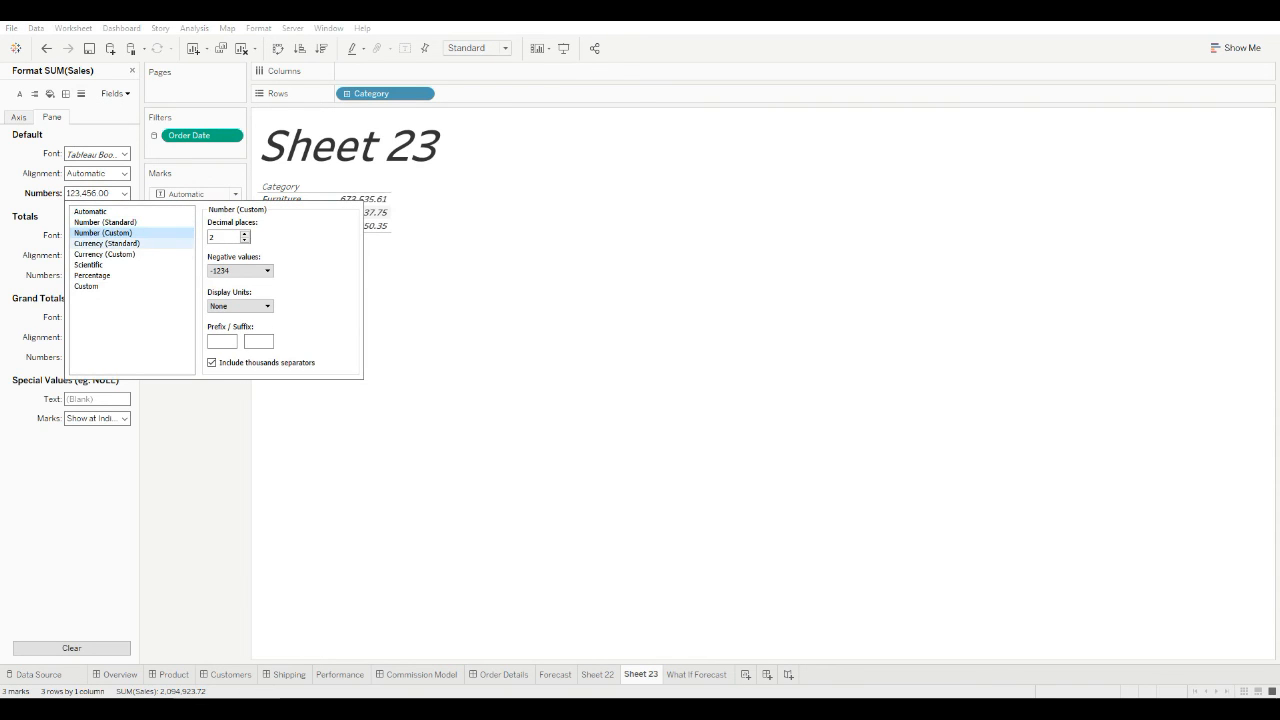
{"action": "left_click", "coordinate": [107, 244]}
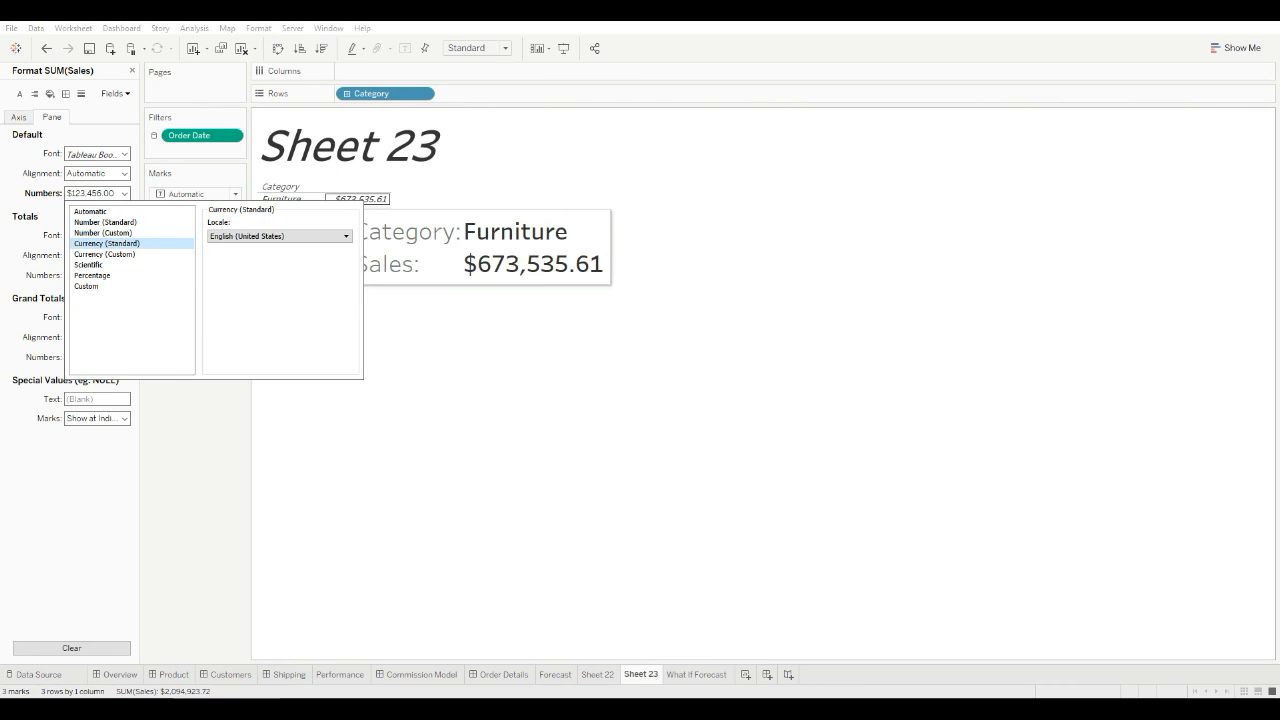
{"action": "left_click", "coordinate": [338, 236]}
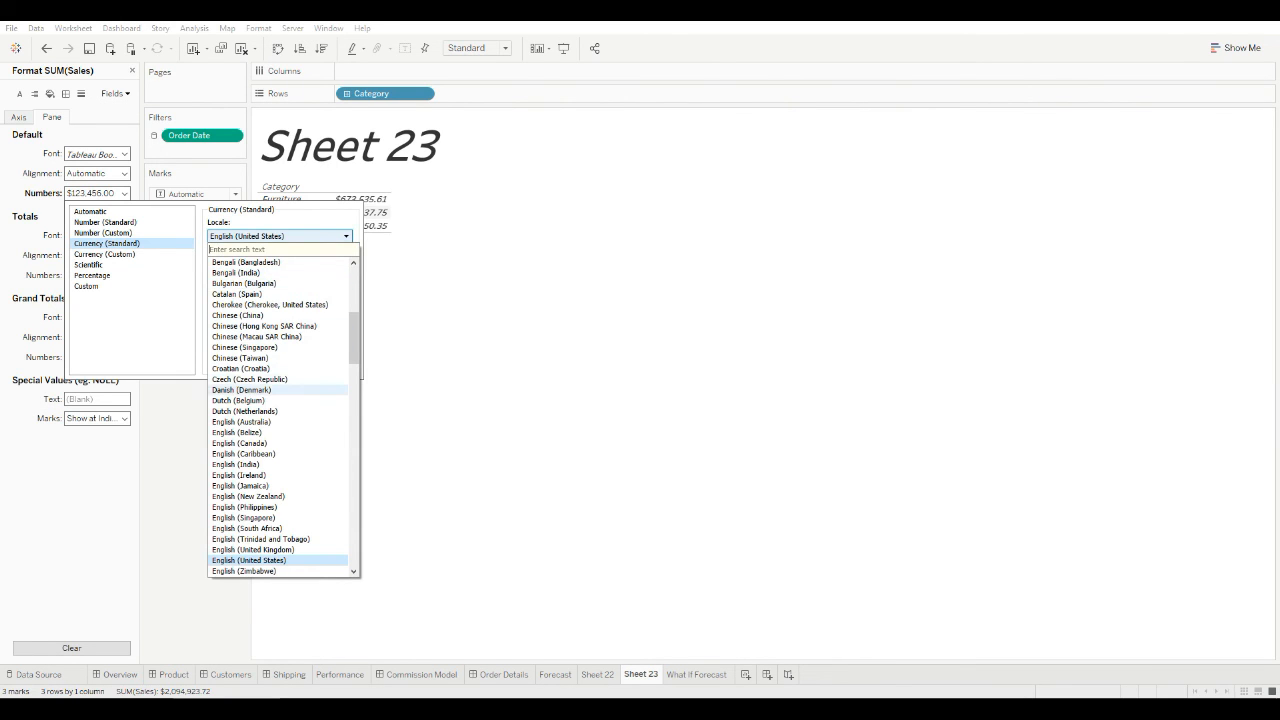
{"action": "scroll", "coordinate": [240, 389], "scroll_direction": "up", "scroll_amount": 8}
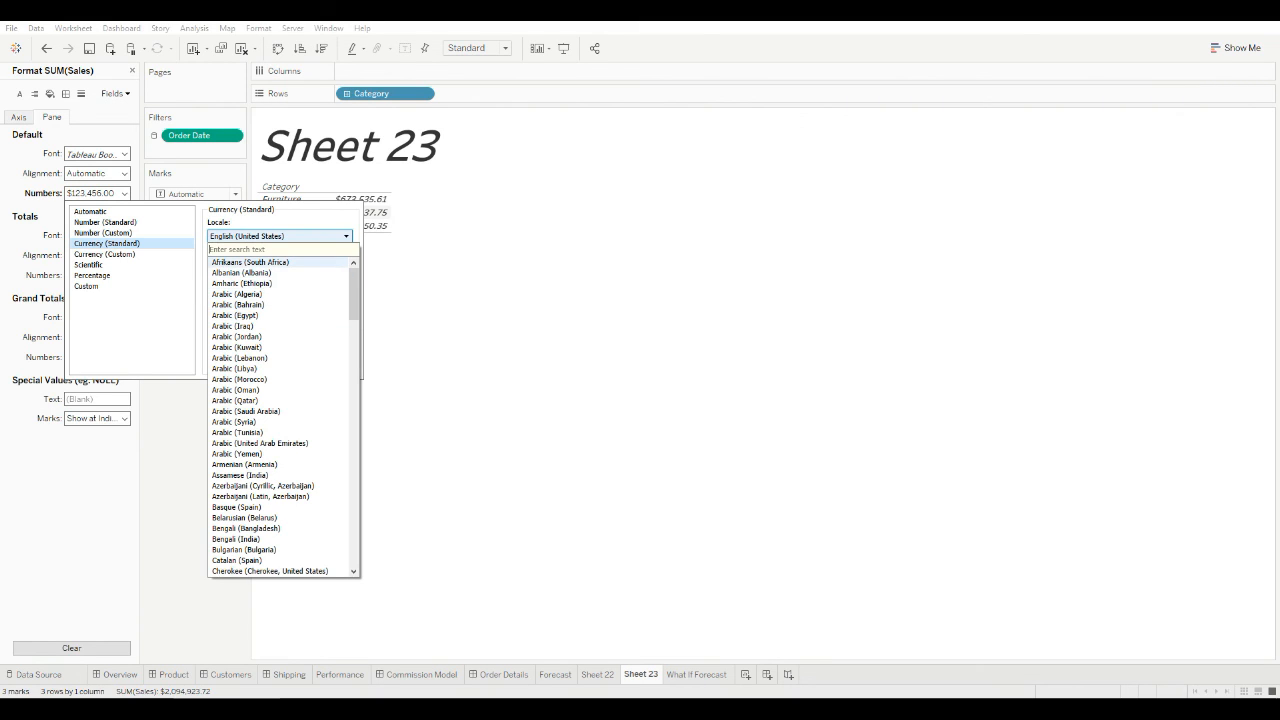
{"action": "left_click", "coordinate": [241, 272]}
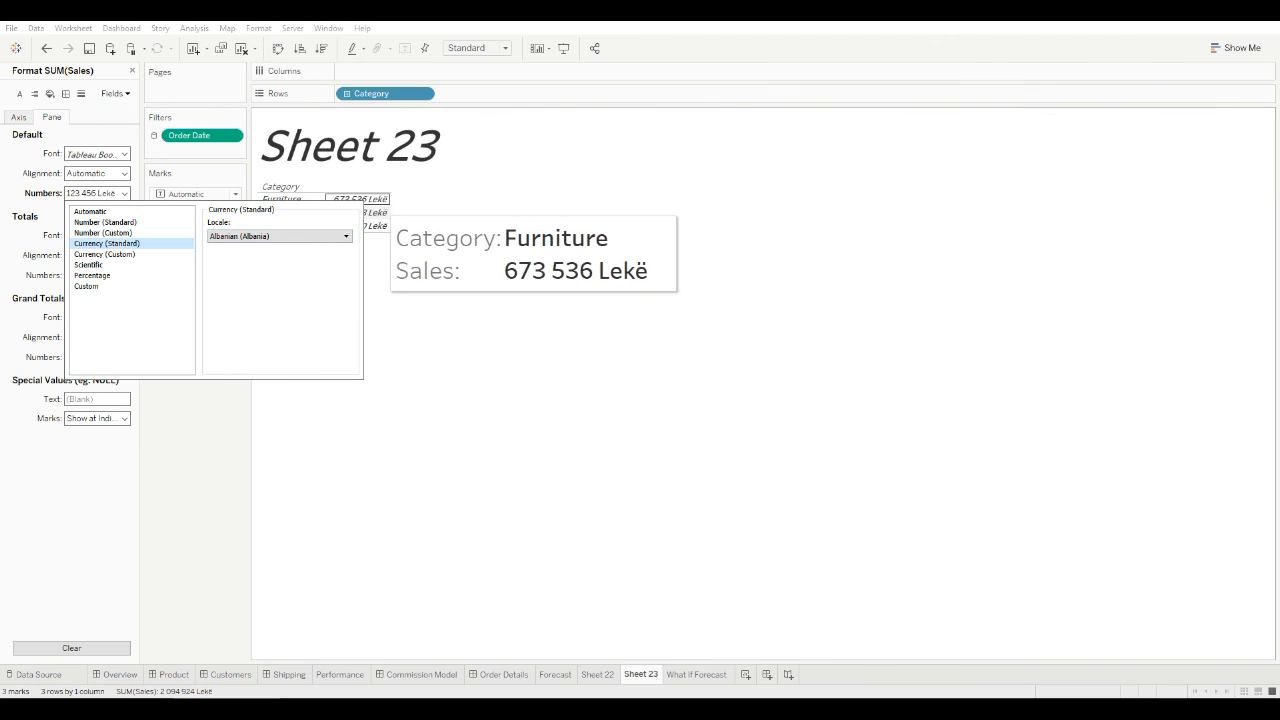
- Change the currency locale of the SUM(Sales) values to Hebrew (Israel)
{"action": "left_click", "coordinate": [279, 236]}
{"action": "scroll", "coordinate": [280, 453], "scroll_direction": "down", "scroll_amount": 5}
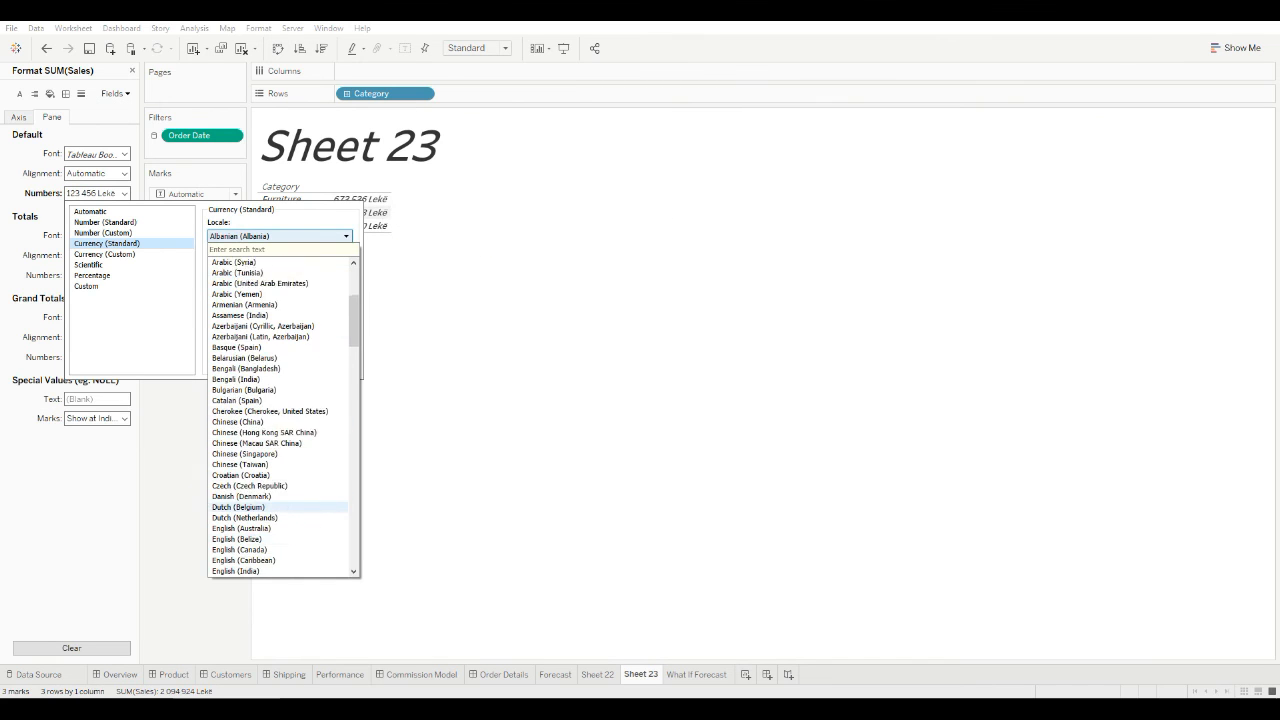
{"action": "scroll", "coordinate": [280, 420], "scroll_direction": "down", "scroll_amount": 15}
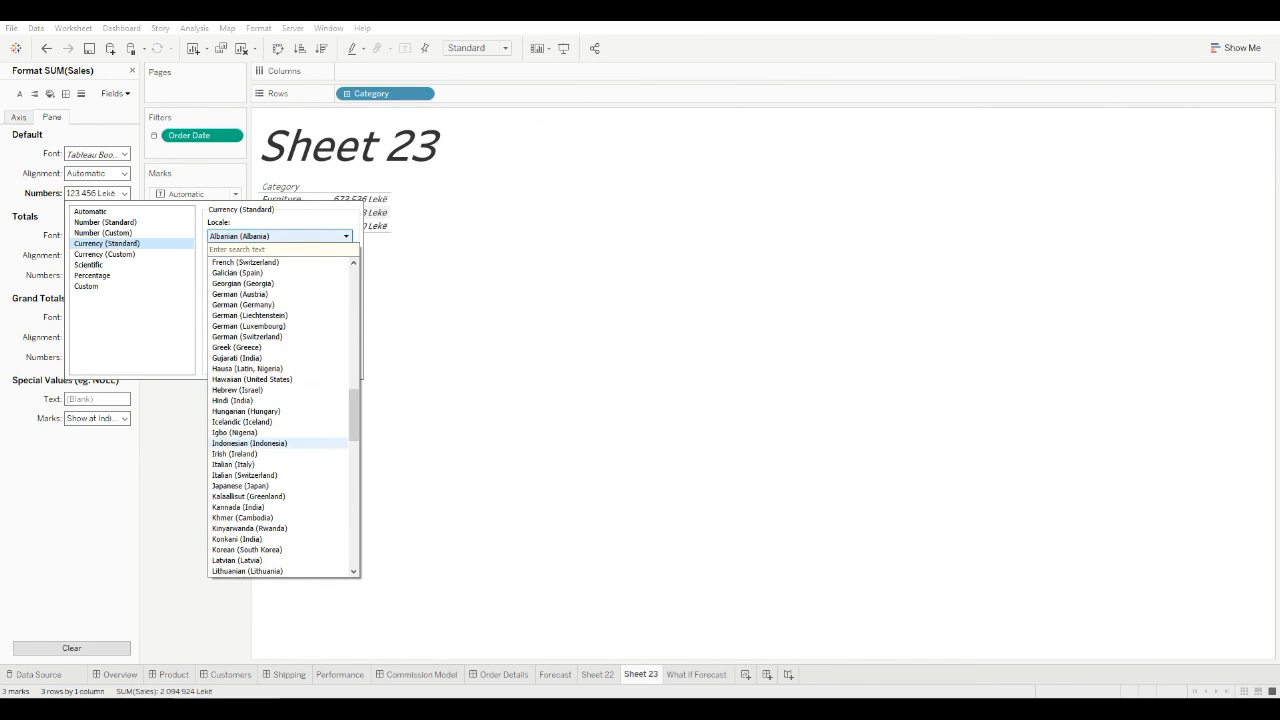
{"action": "left_click", "coordinate": [240, 390]}
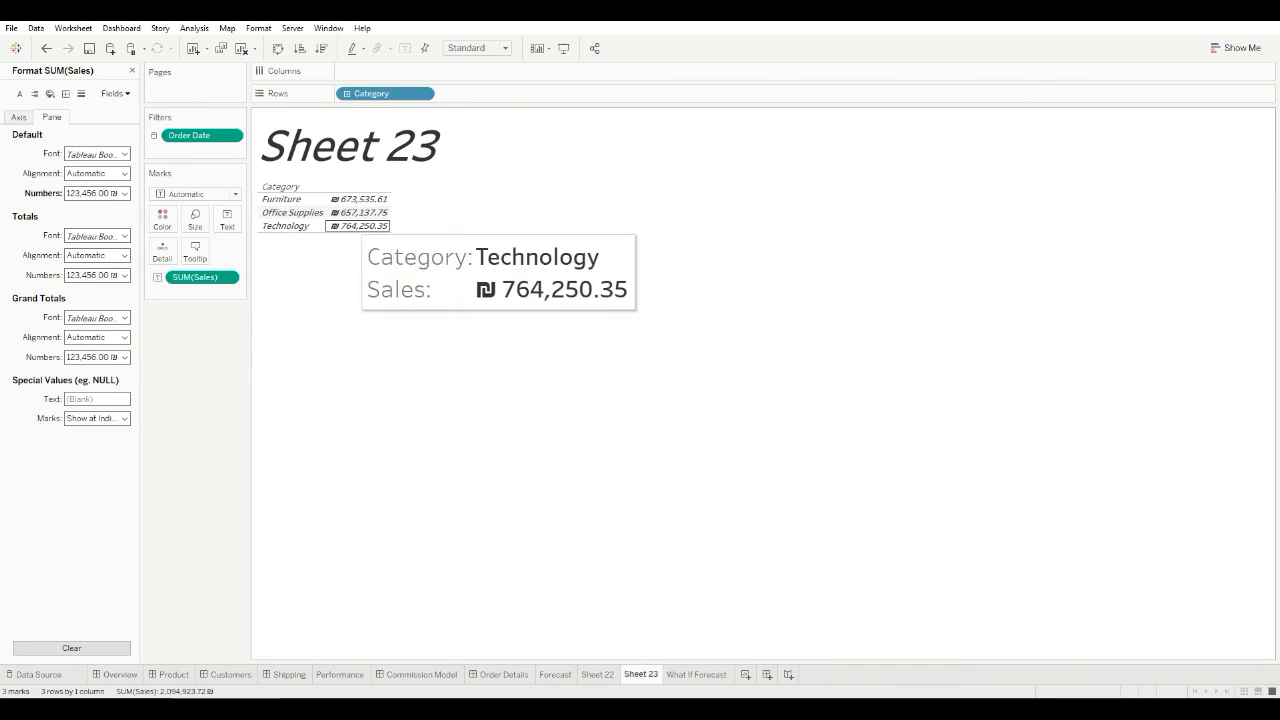
{"action": "mouse_move", "coordinate": [358, 212]}
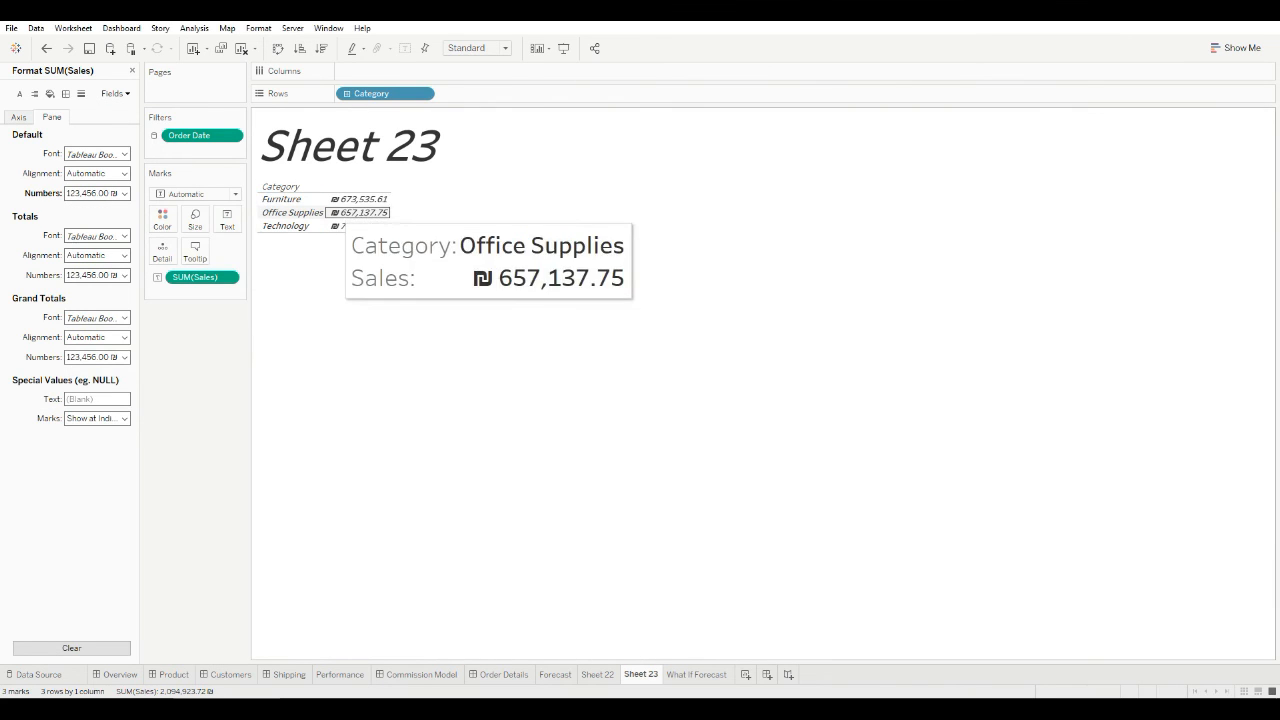